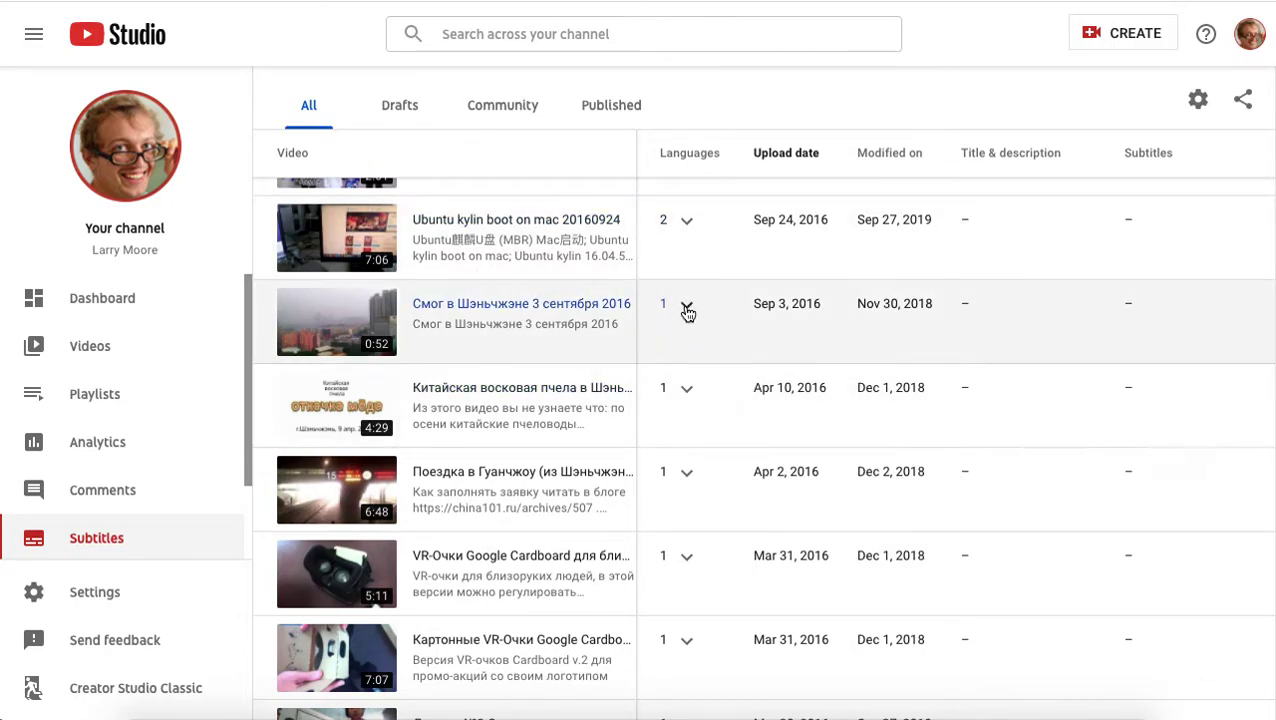
# - Check the smog video's subtitle languages, noting Russian as the video language
pyautogui.click(687, 310)
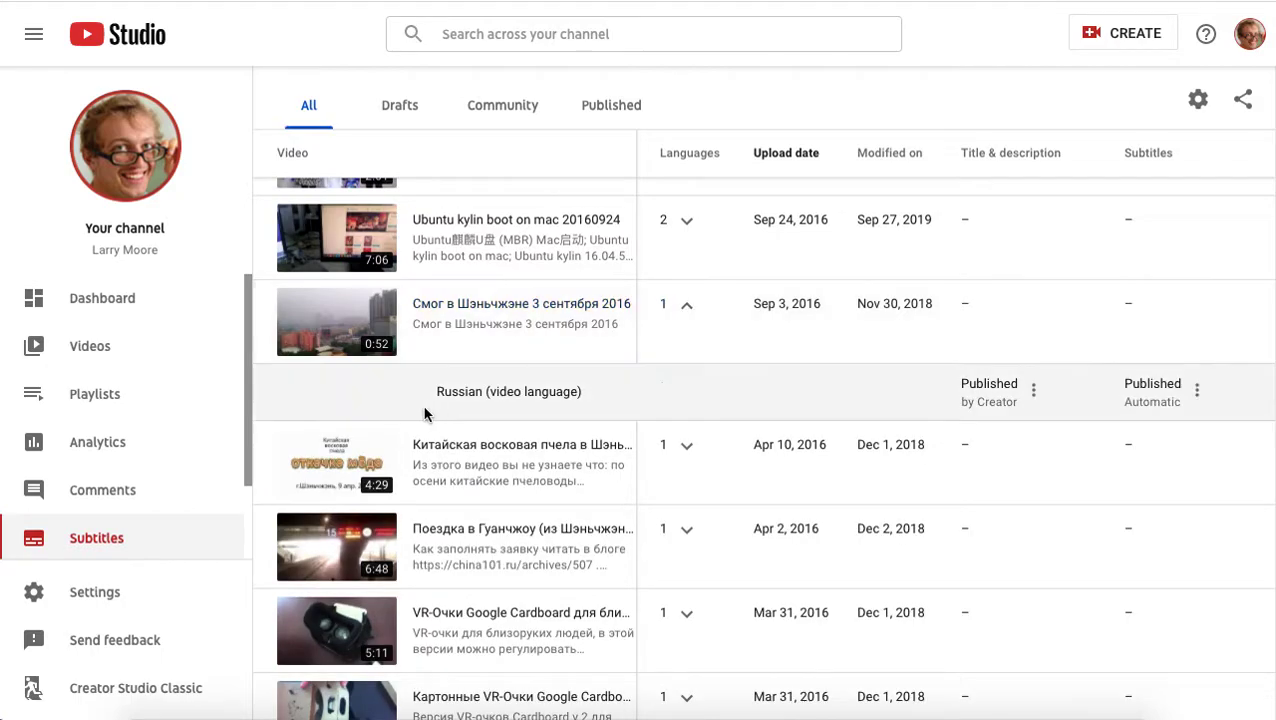
pyautogui.moveTo(435, 390); pyautogui.dragTo(621, 390)
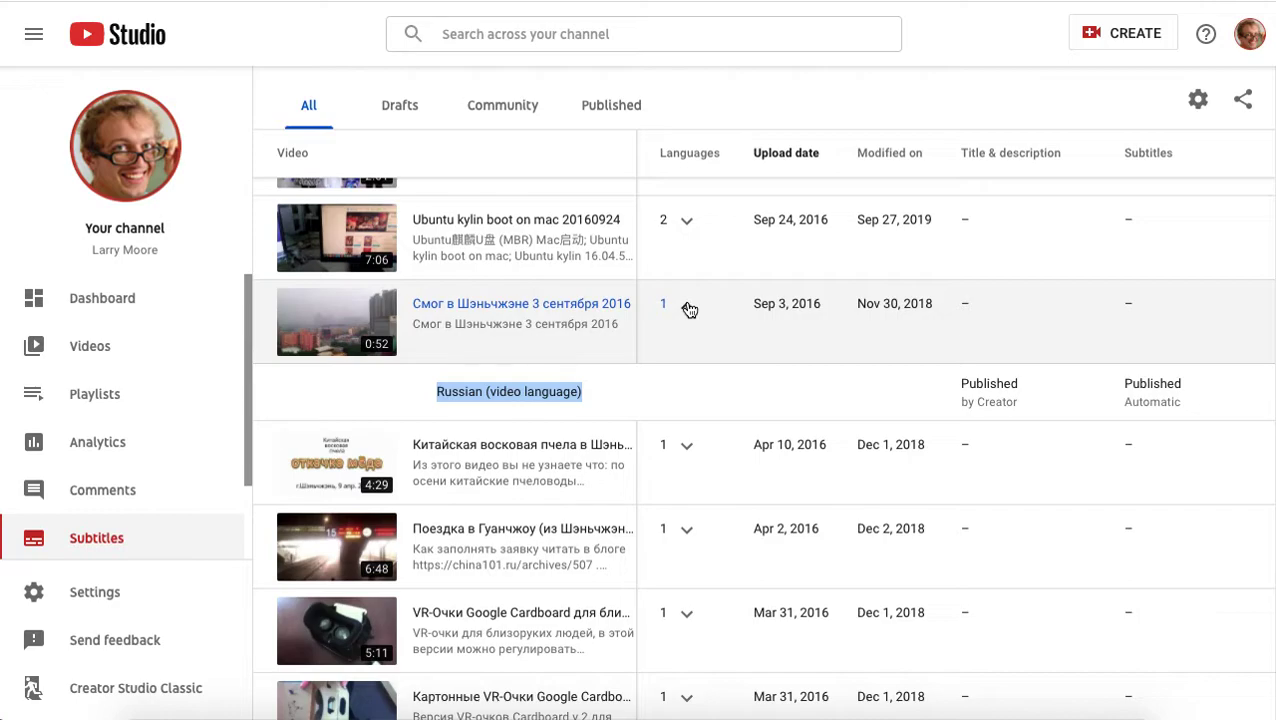
pyautogui.click(689, 310)
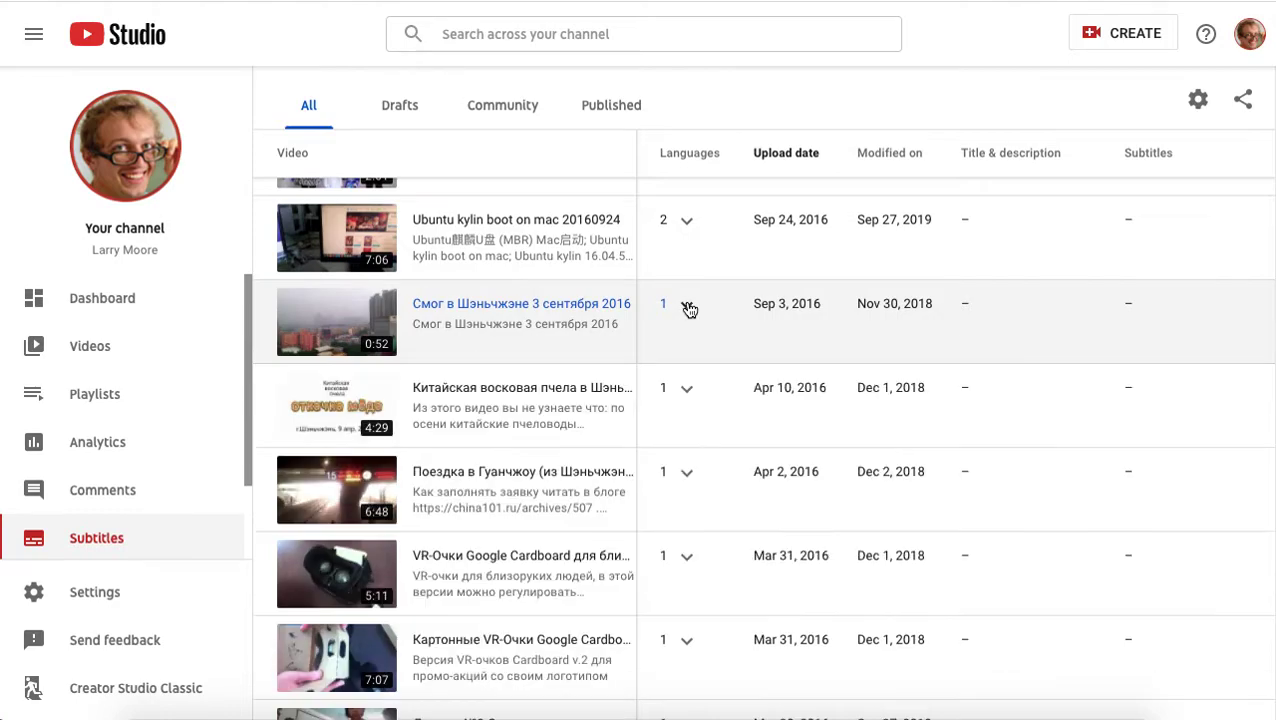
# - On the smog video's subtitles page, add English as a new language
pyautogui.click(593, 310)
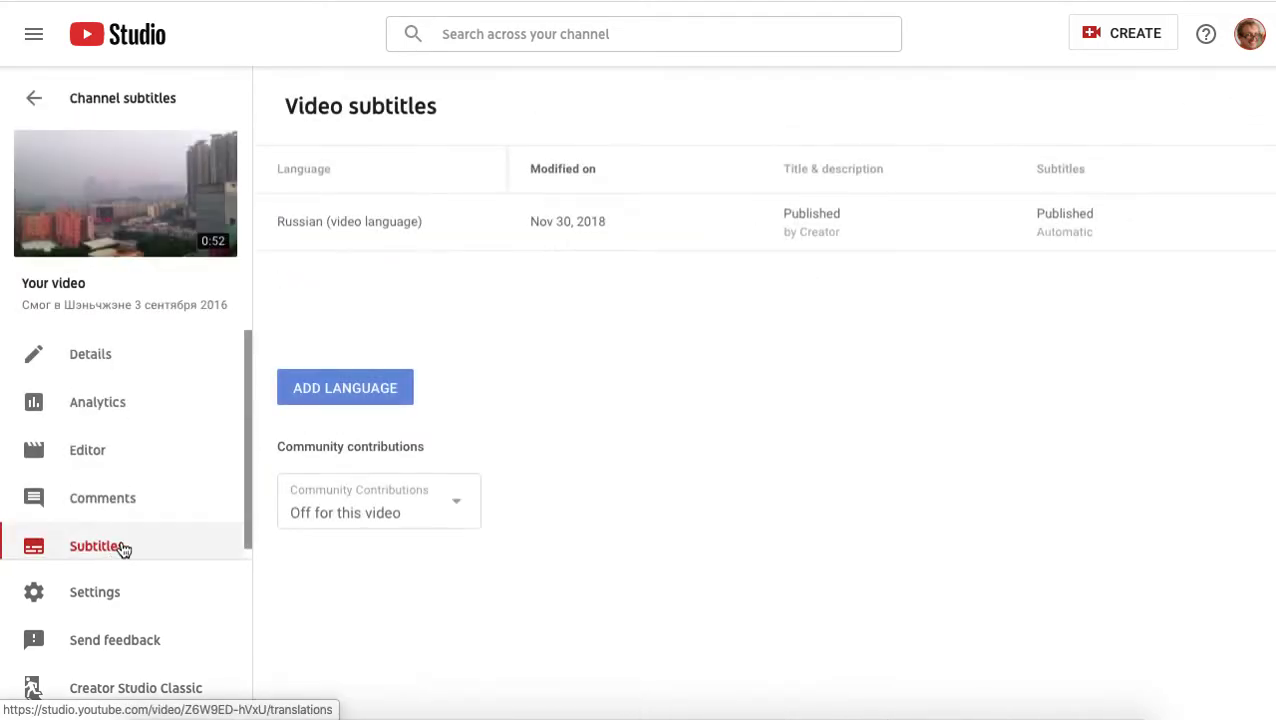
pyautogui.click(390, 397)
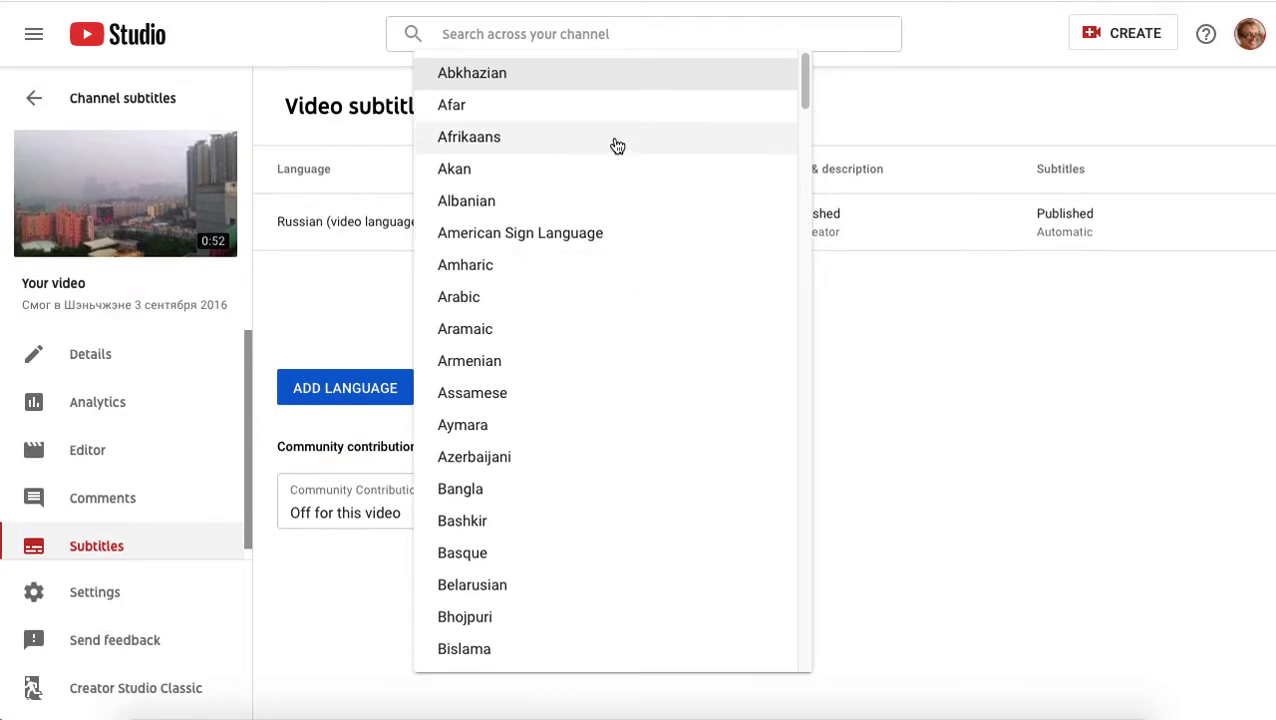
pyautogui.scroll(-5, 749, 276)
pyautogui.scroll(-5, 723, 276)
pyautogui.scroll(-5, 743, 226)
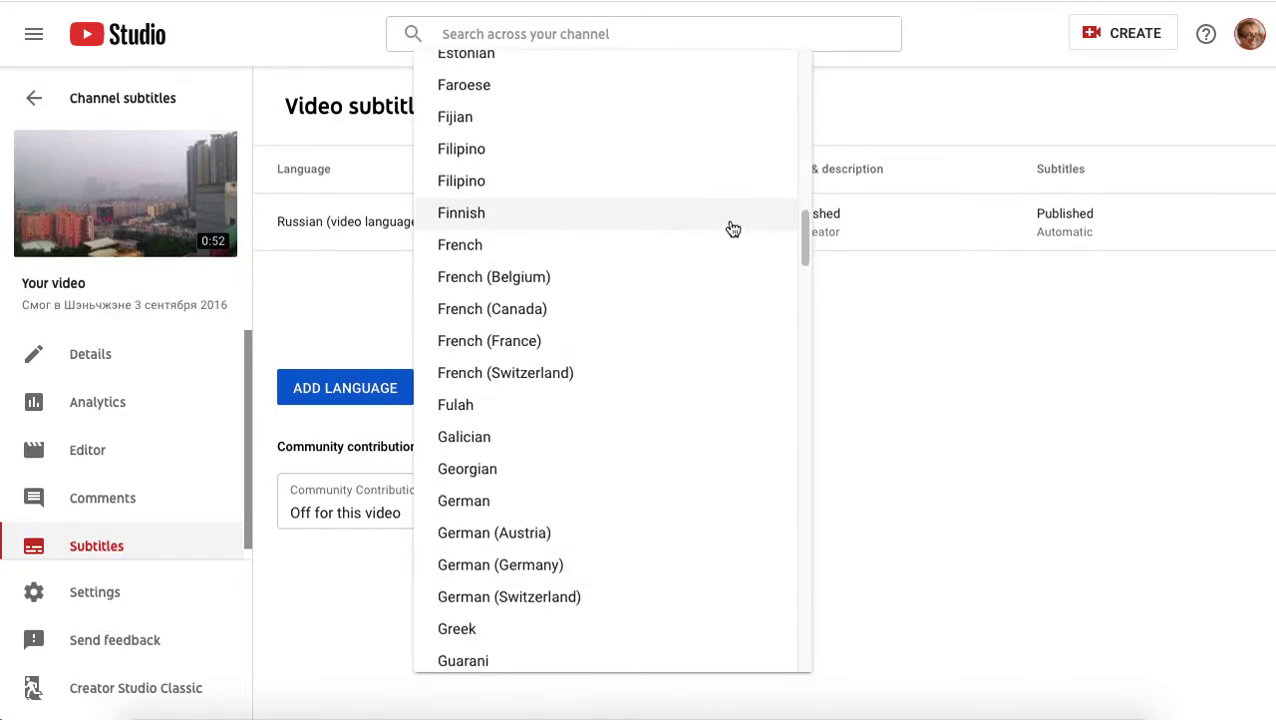
pyautogui.scroll(2, 474, 220)
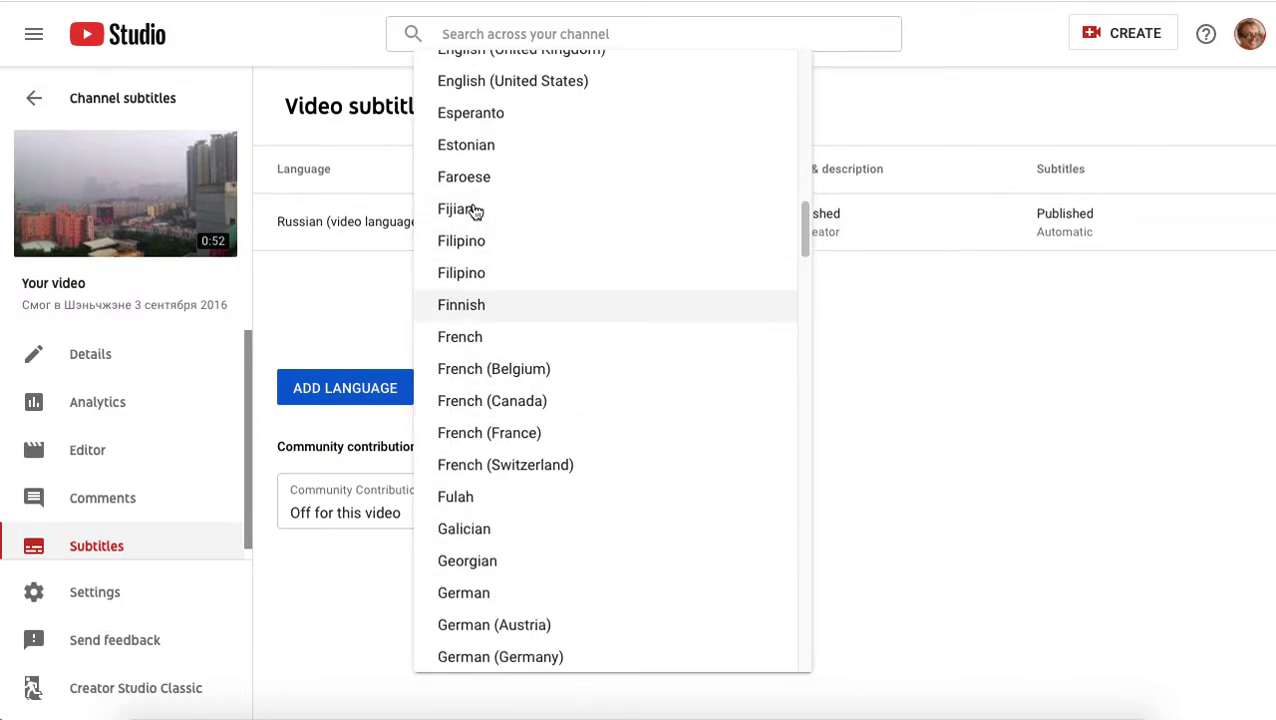
pyautogui.scroll(5, 476, 208)
pyautogui.click(535, 405)
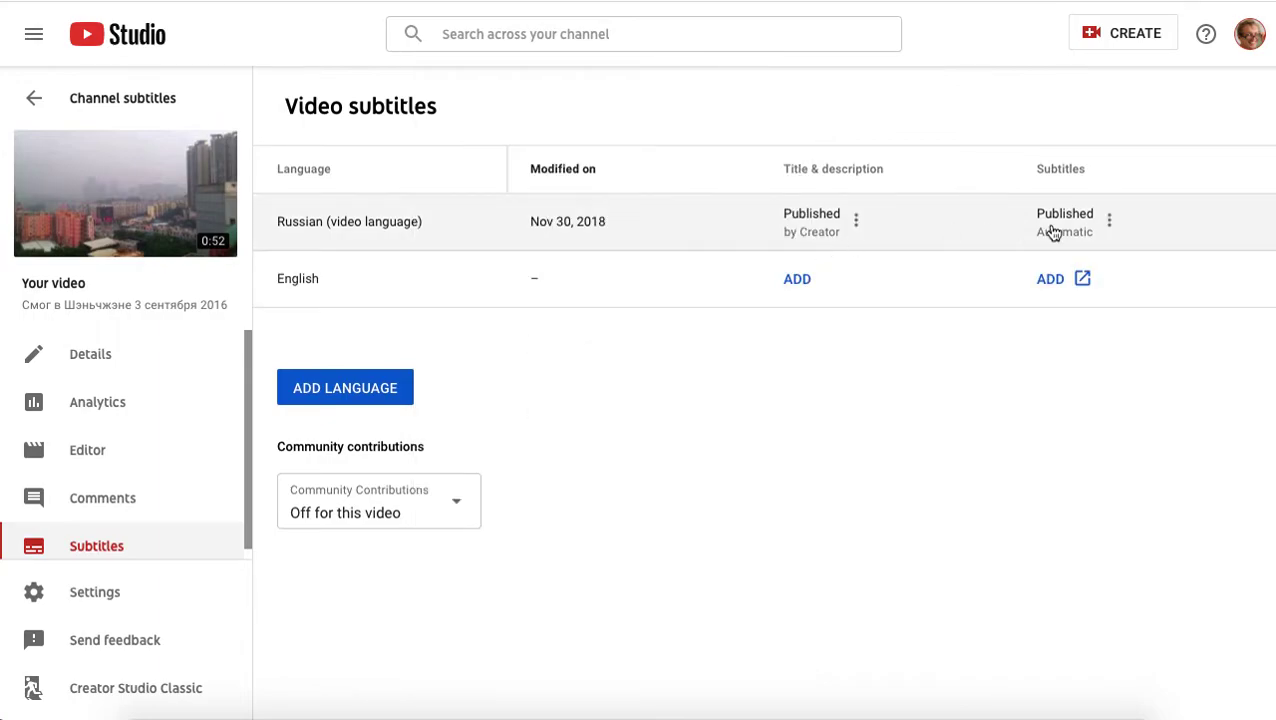
# - Download the Russian subtitles as captions.sbv into Downloads and view it in Sublime Text
pyautogui.click(856, 229)
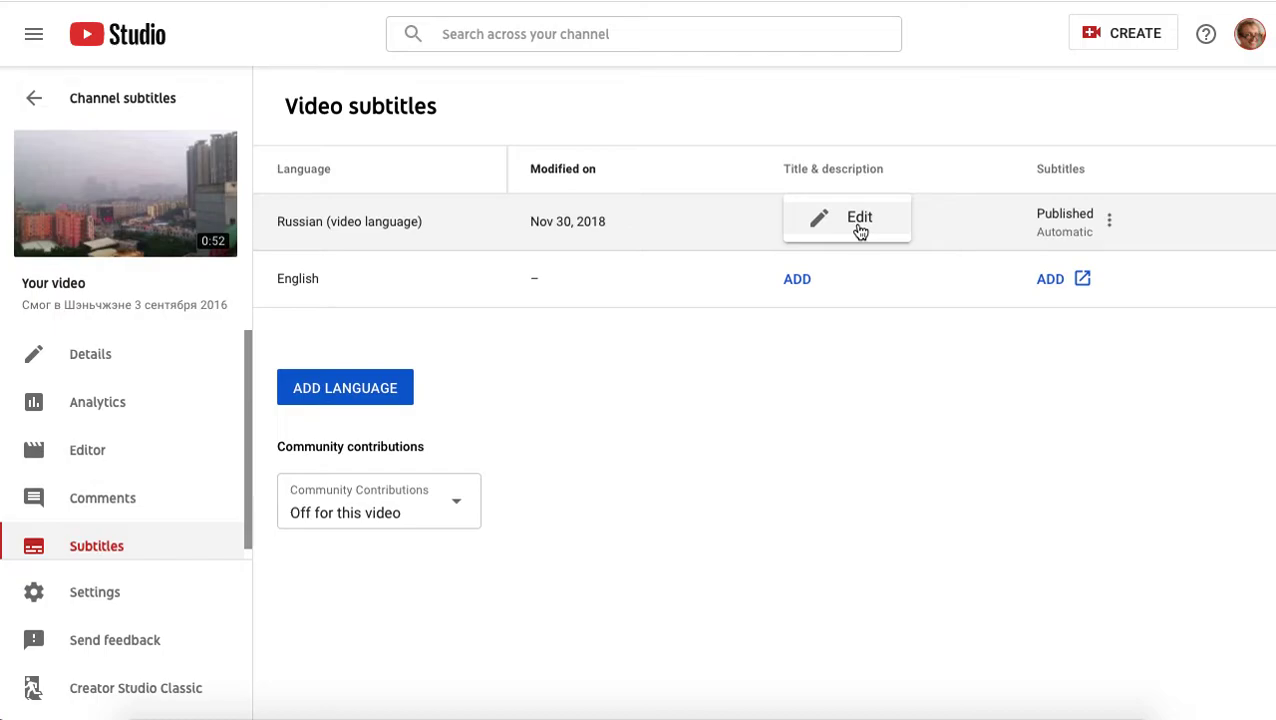
pyautogui.click(1108, 221)
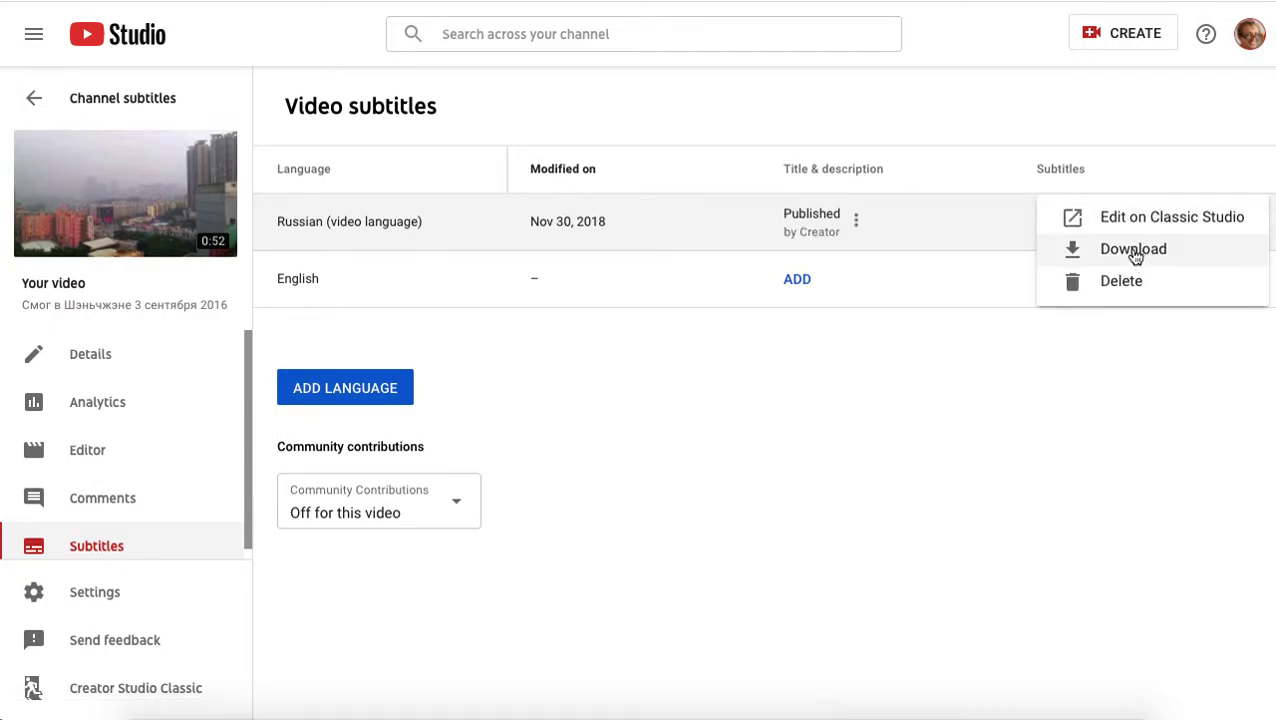
pyautogui.click(1130, 251)
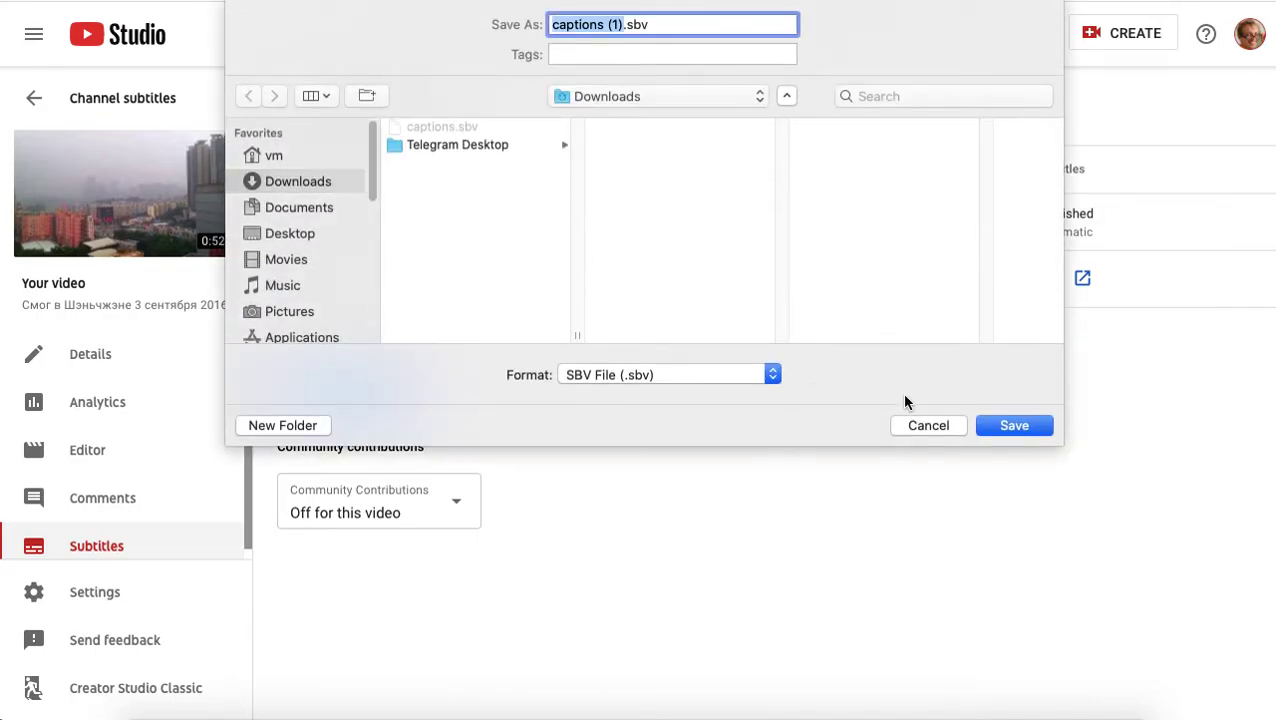
pyautogui.click(928, 426)
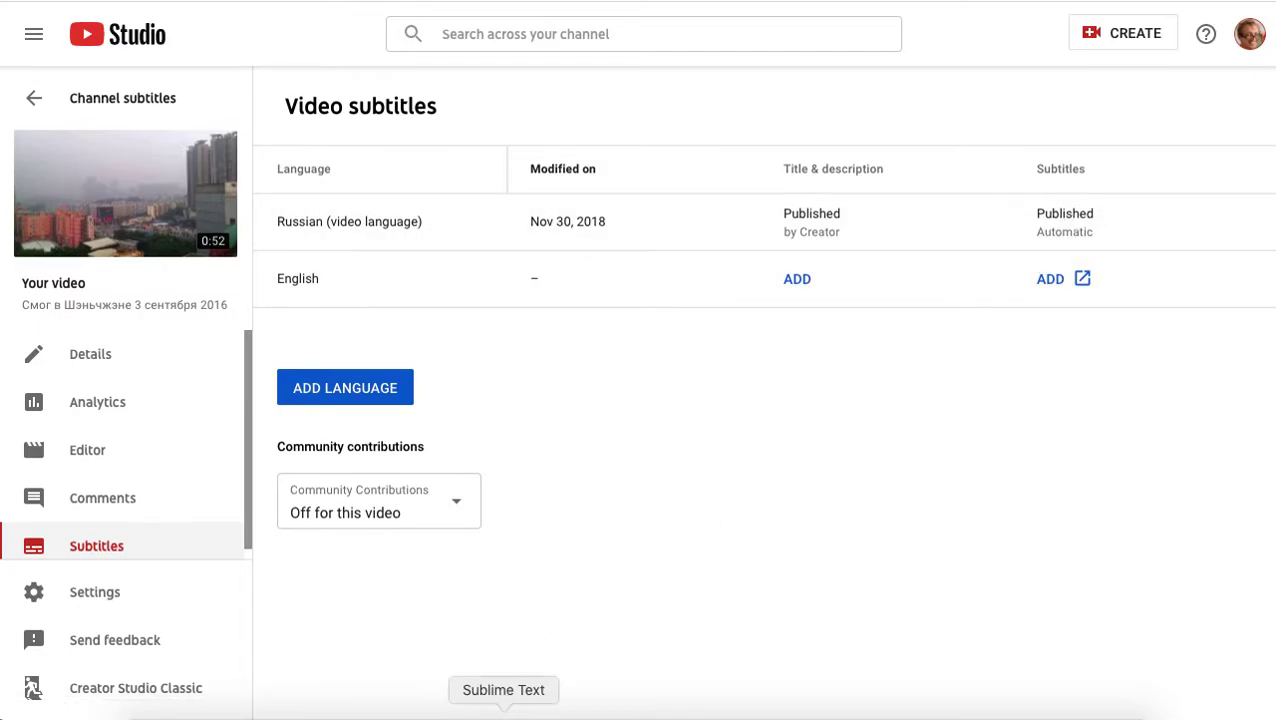
pyautogui.click(512, 705)
# - Replace the first caption with 'This kind of smog is not a fog'
pyautogui.scroll(-3, 481, 286)
pyautogui.scroll(3, 481, 286)
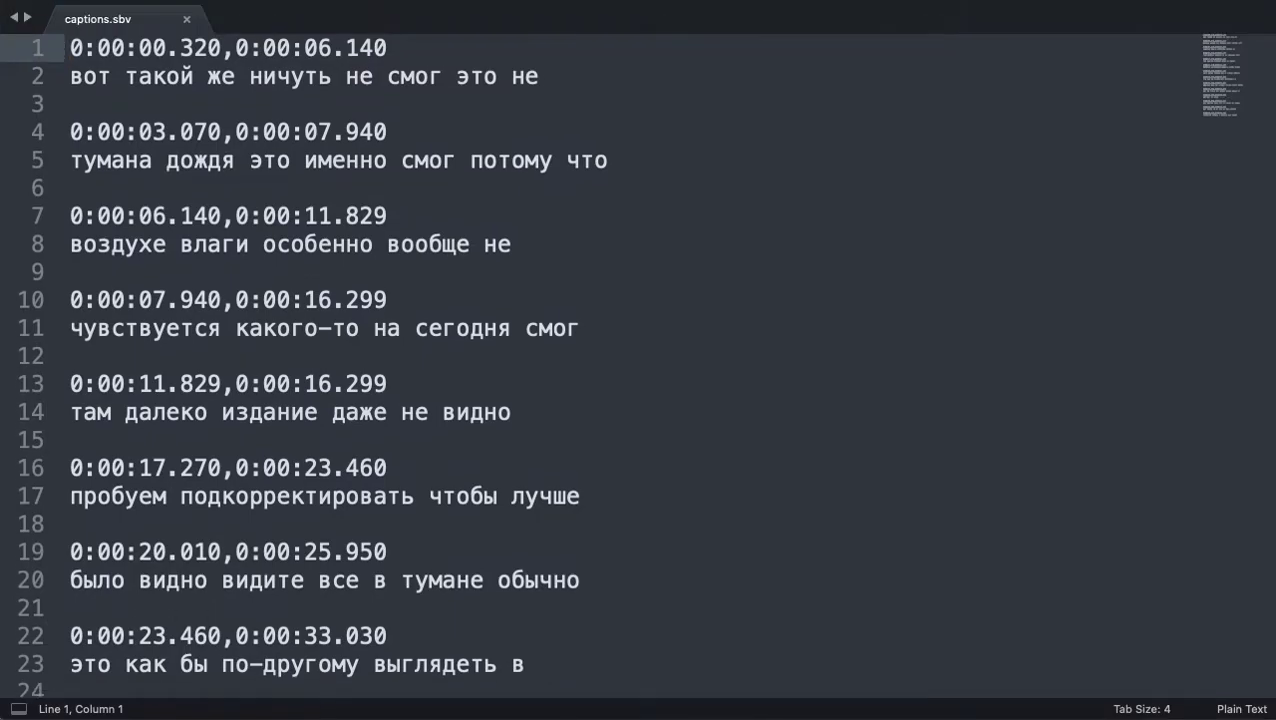
pyautogui.moveTo(582, 76); pyautogui.dragTo(28, 62)
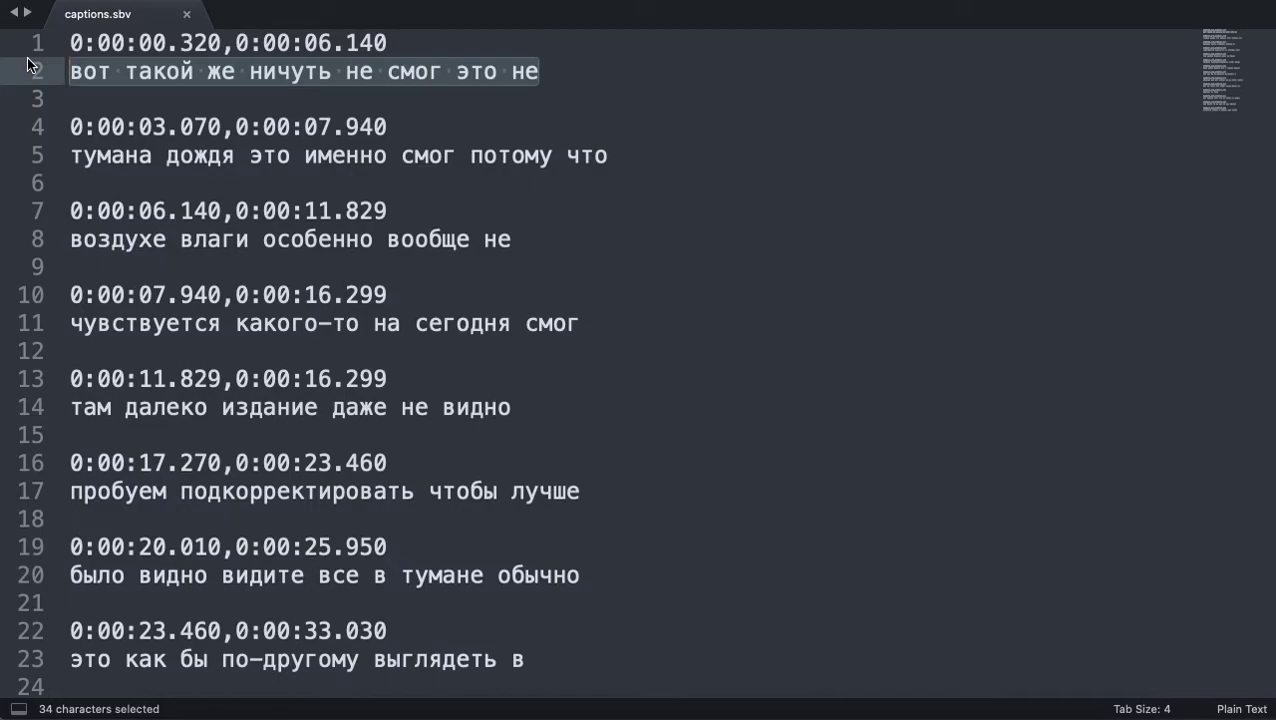
pyautogui.write('This ')
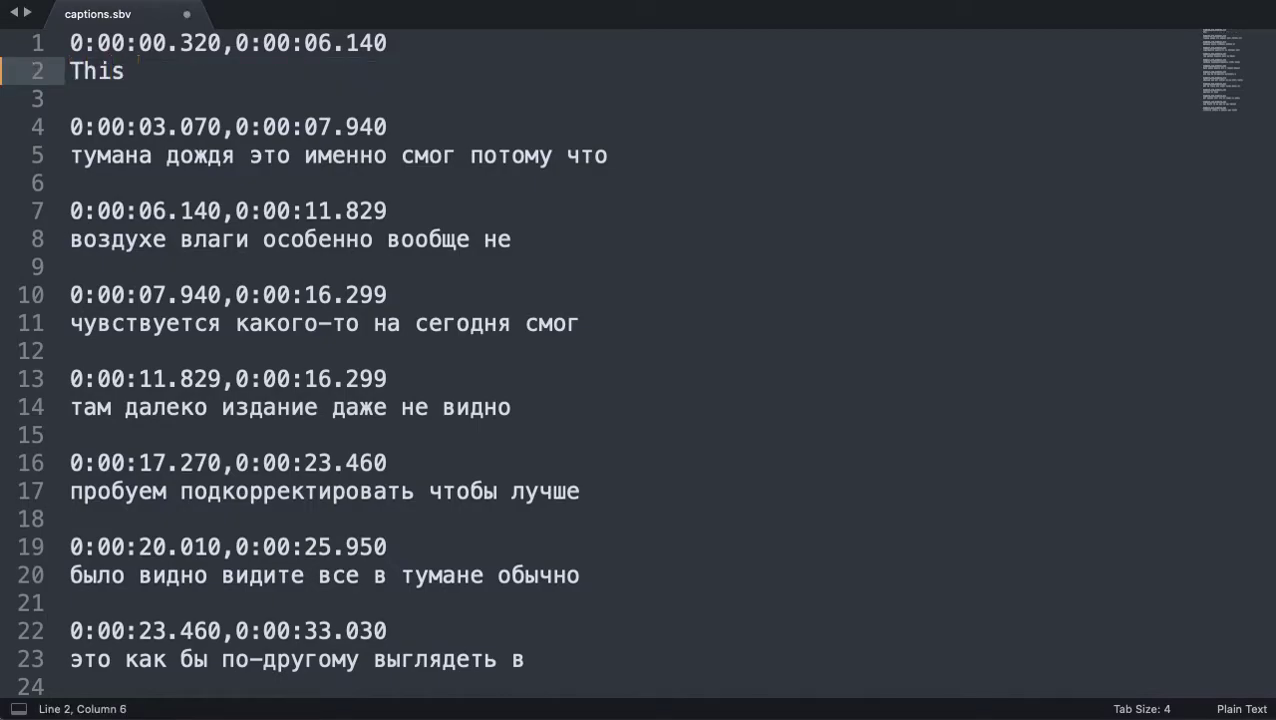
pyautogui.write('kind of ')
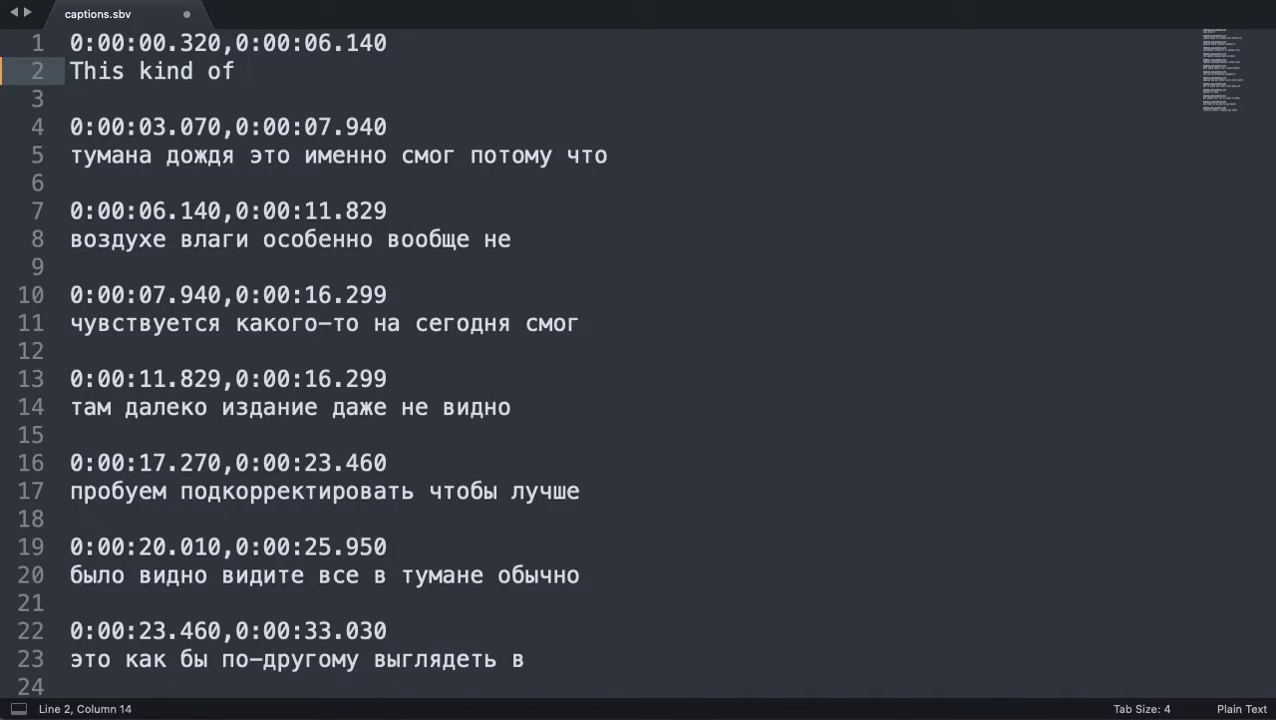
pyautogui.write('smog is ')
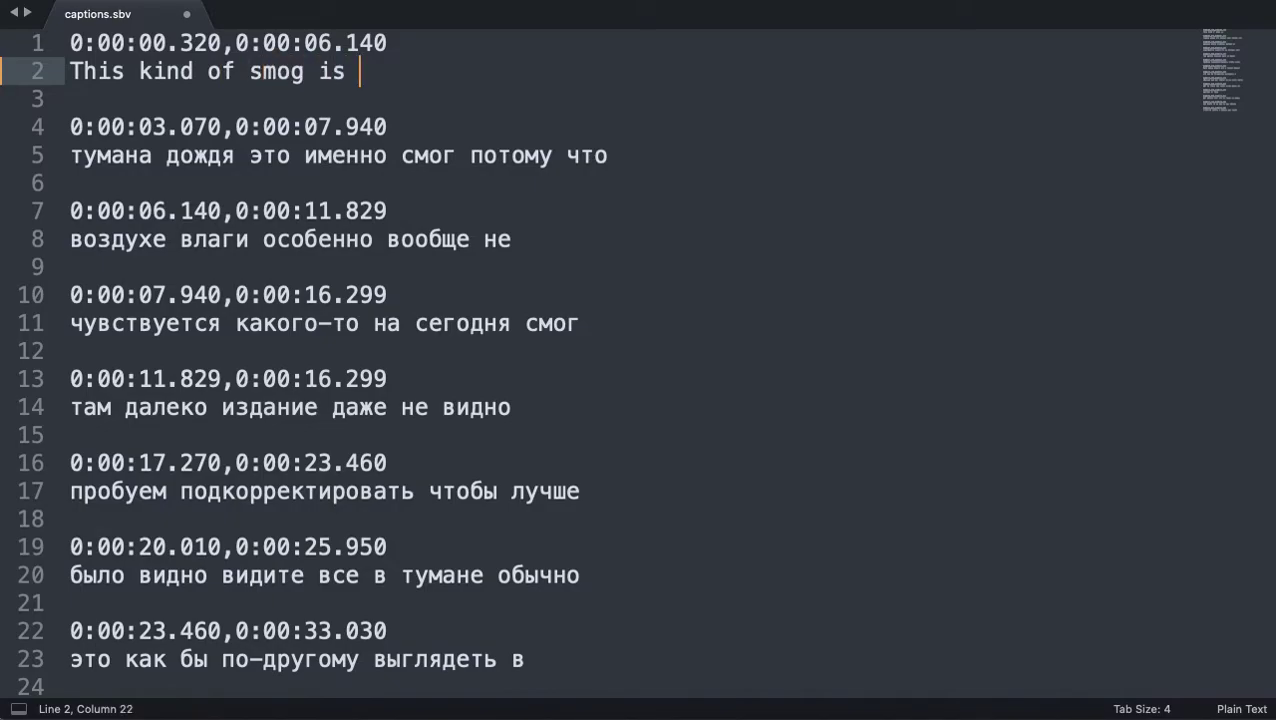
pyautogui.write('not a fog')
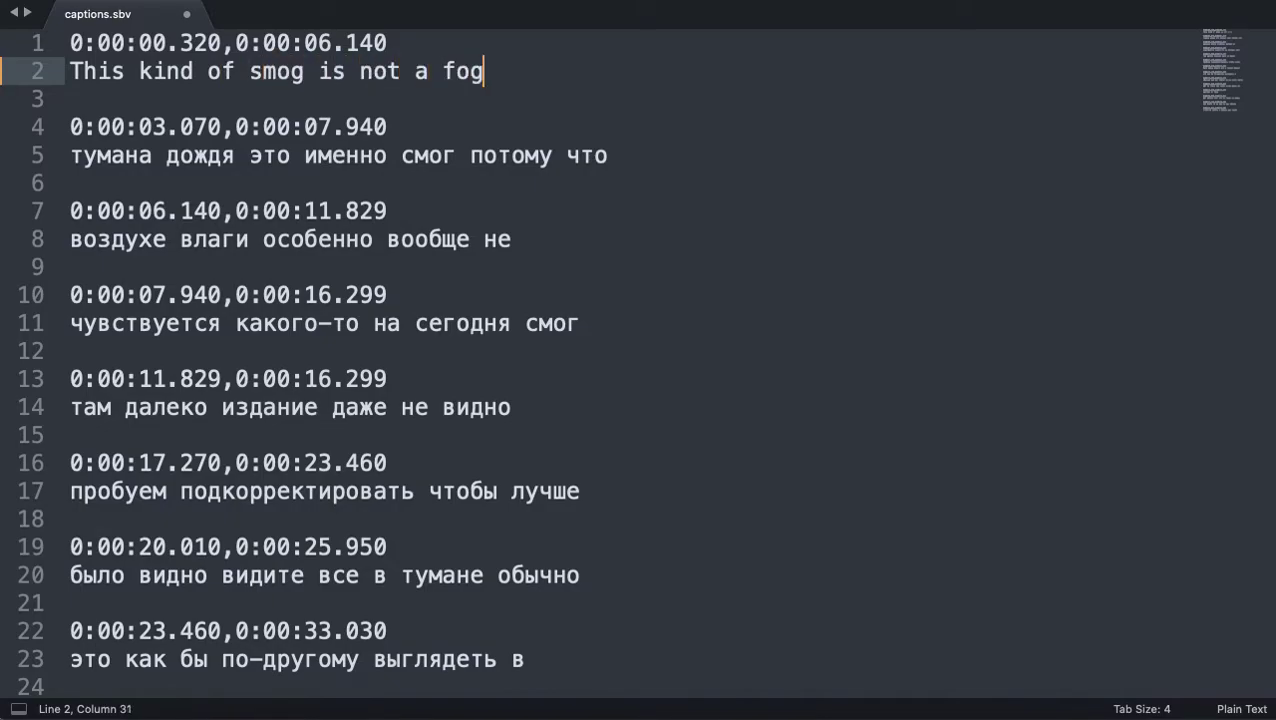
pyautogui.press('Right')
pyautogui.press('Right')
# - Overwrite the second caption with its English translation, ending with 'because'
pyautogui.press('Down')
pyautogui.hotkey('shift', 'Down')
pyautogui.hotkey('shift', 'Left')
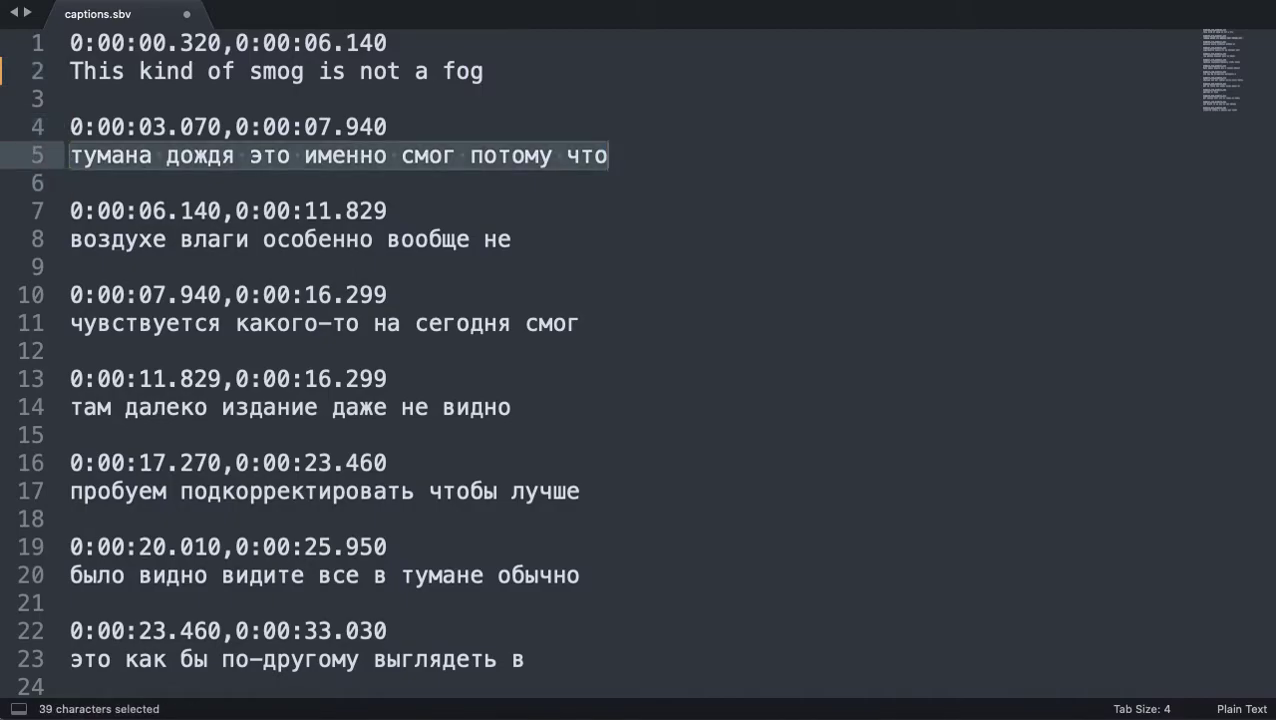
pyautogui.write('caus')
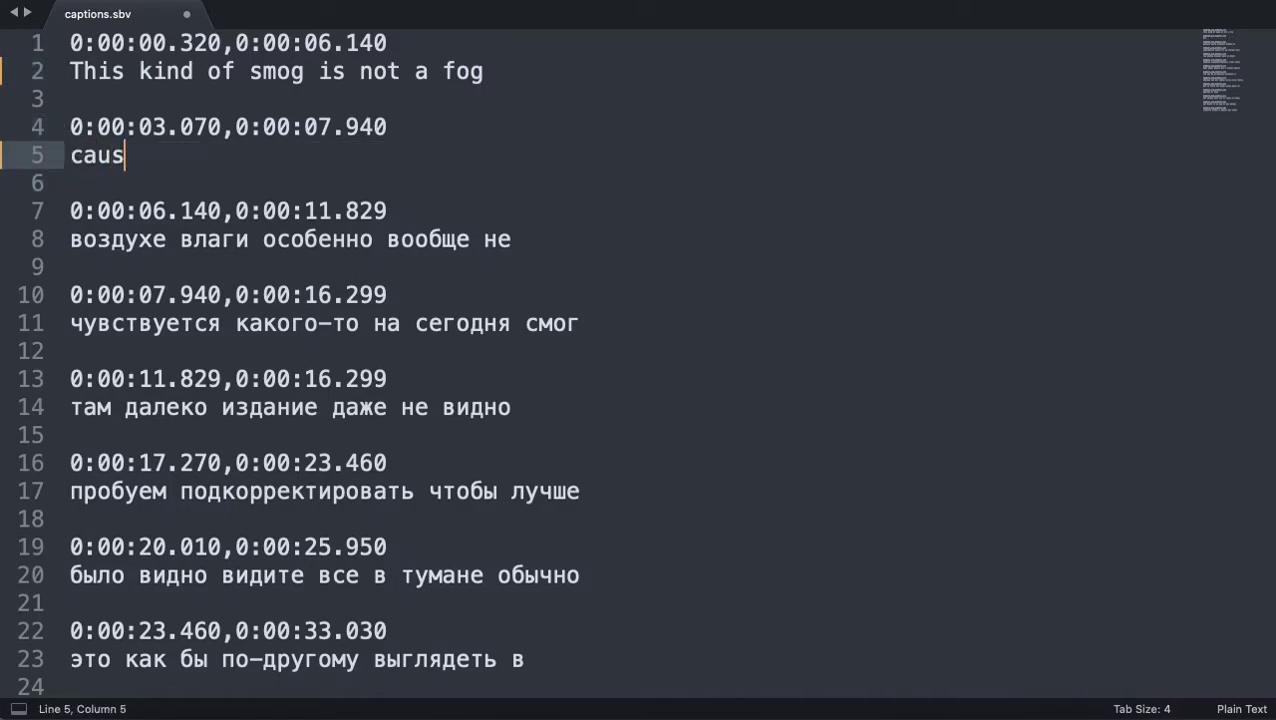
pyautogui.write('ed by ')
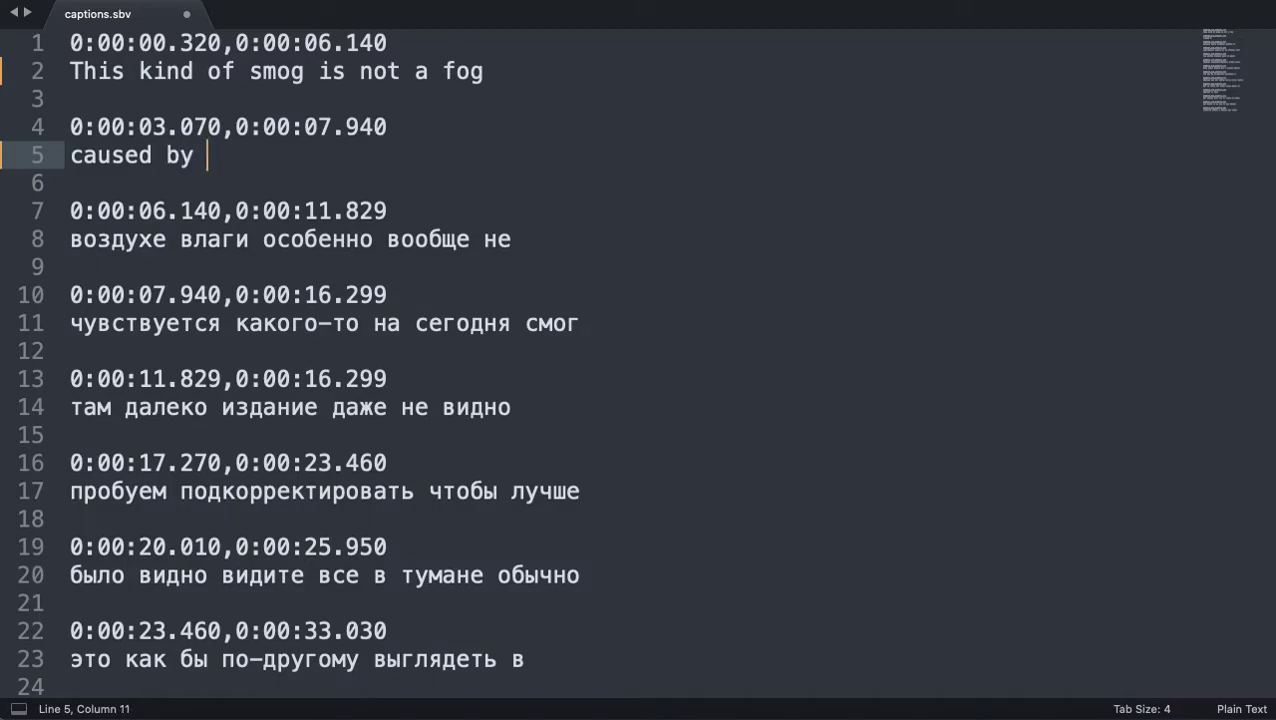
pyautogui.write('rain')
pyautogui.press('super+z')
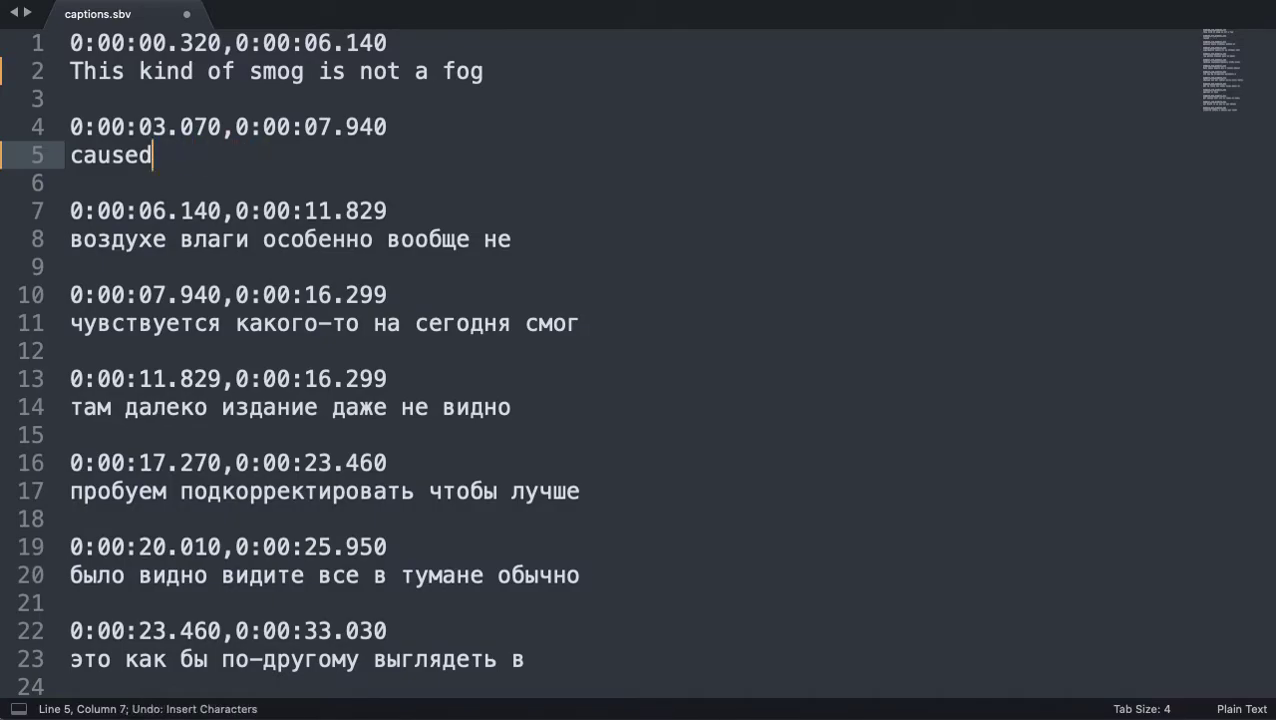
pyautogui.press('super+z')
pyautogui.press('super+shift+z')
pyautogui.press('super+shift+z')
pyautogui.press('super+shift+z')
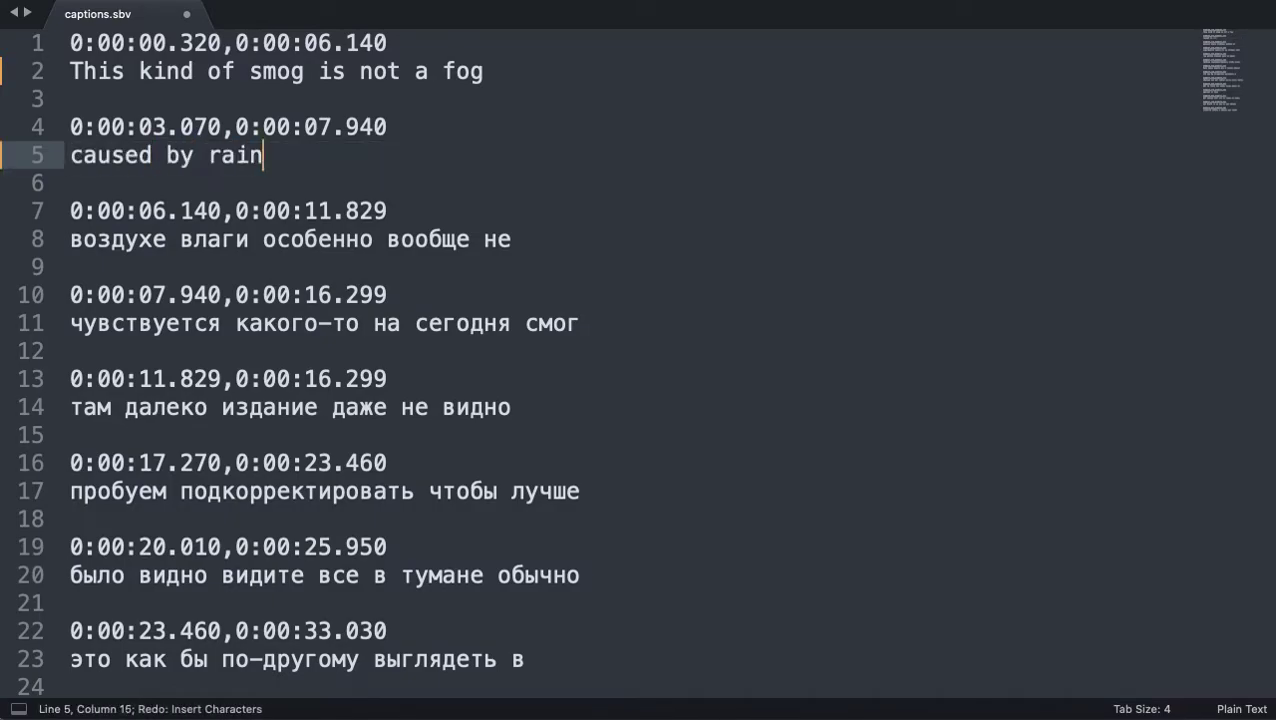
pyautogui.write('because')
pyautogui.press('Down')
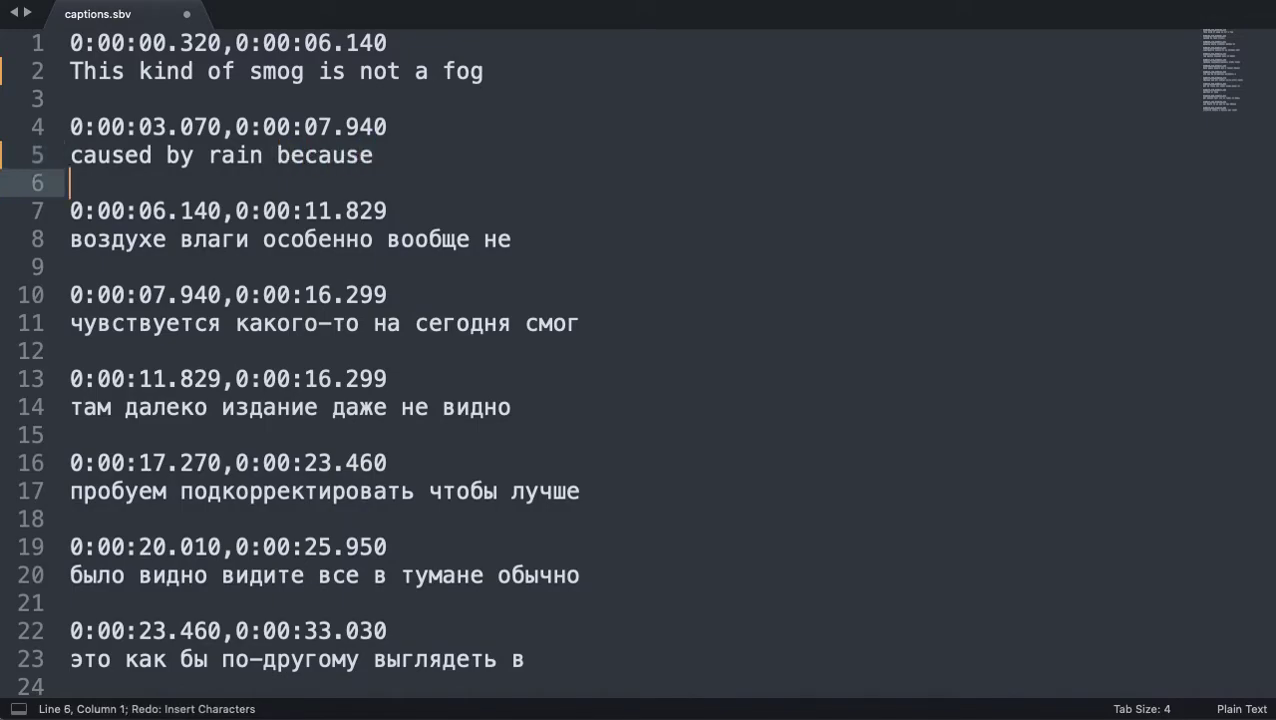
# - Replace the third caption with 'there is no humidity in the air'
pyautogui.press('Down')
pyautogui.press('Down')
pyautogui.hotkey('shift', 'Left')
pyautogui.hotkey('shift', 'alt', 'Right')
pyautogui.hotkey('shift', 'alt', 'Right')
pyautogui.hotkey('shift', 'alt', 'Right')
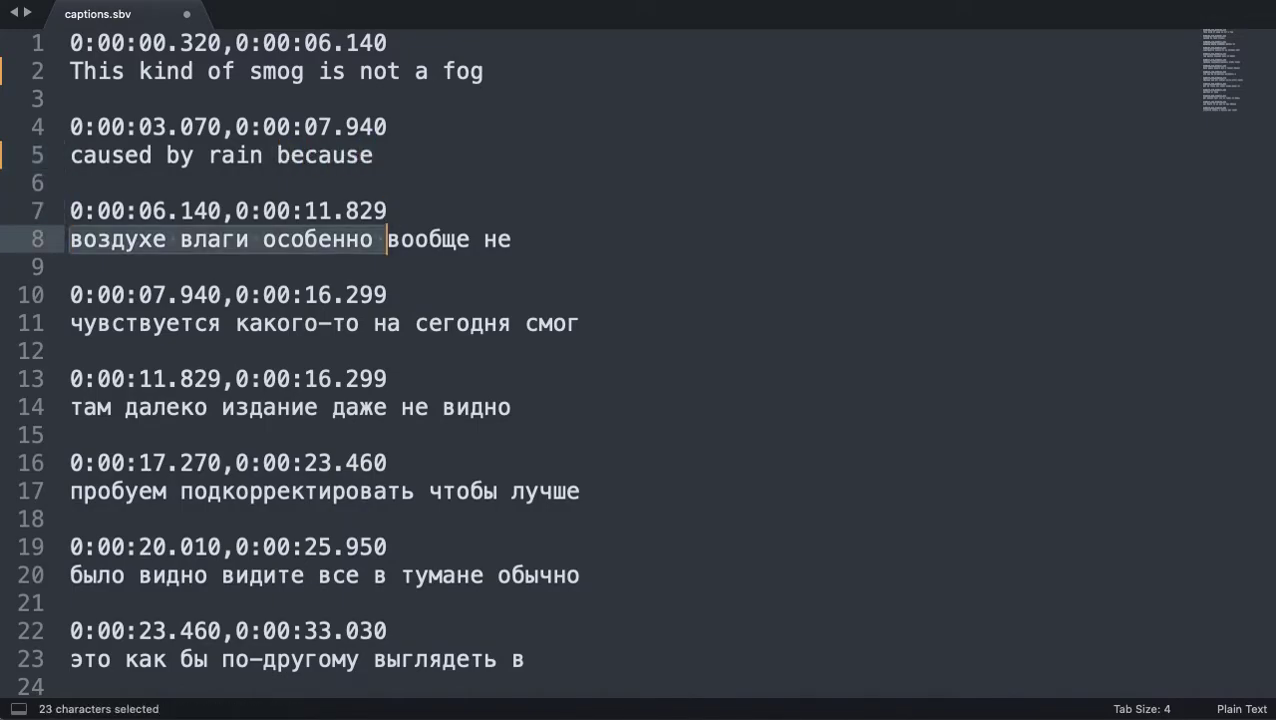
pyautogui.hotkey('shift', 'alt', 'Right')
pyautogui.hotkey('shift', 'alt', 'Right')
pyautogui.write('threr')
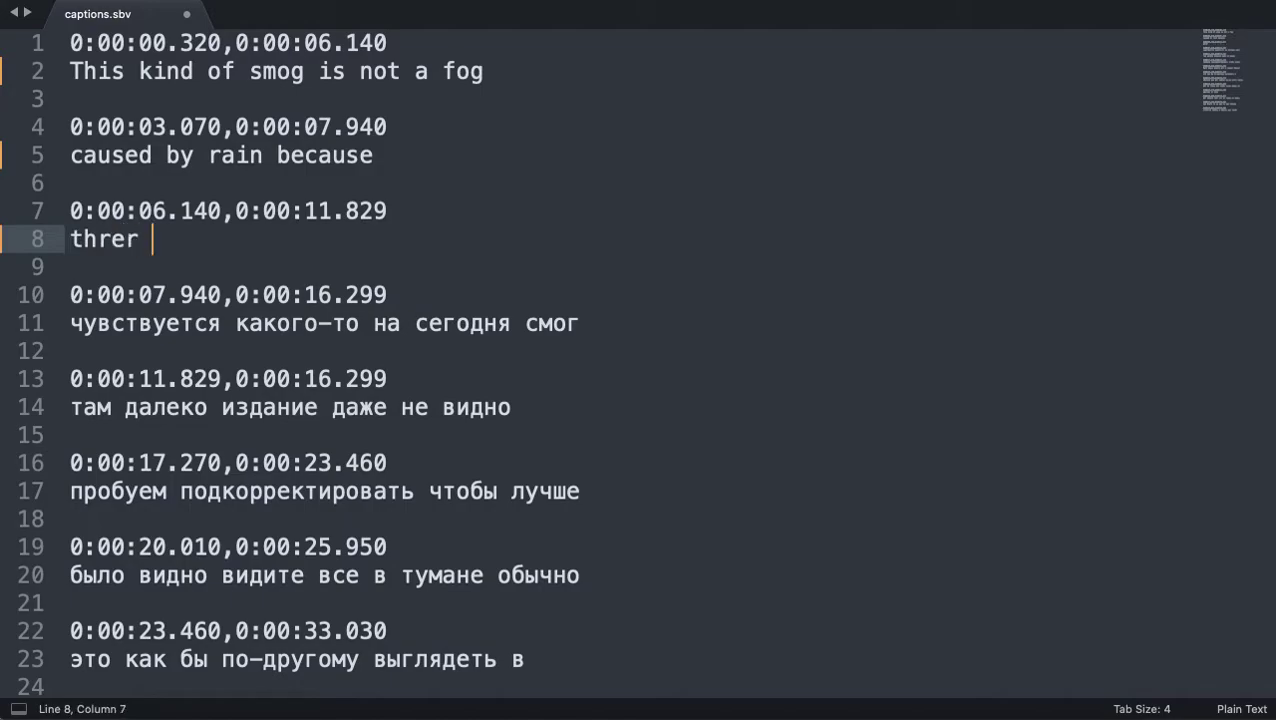
pyautogui.press('BackSpace')
pyautogui.press('BackSpace')
pyautogui.press('BackSpace')
pyautogui.press('BackSpace')
pyautogui.write('ere i')
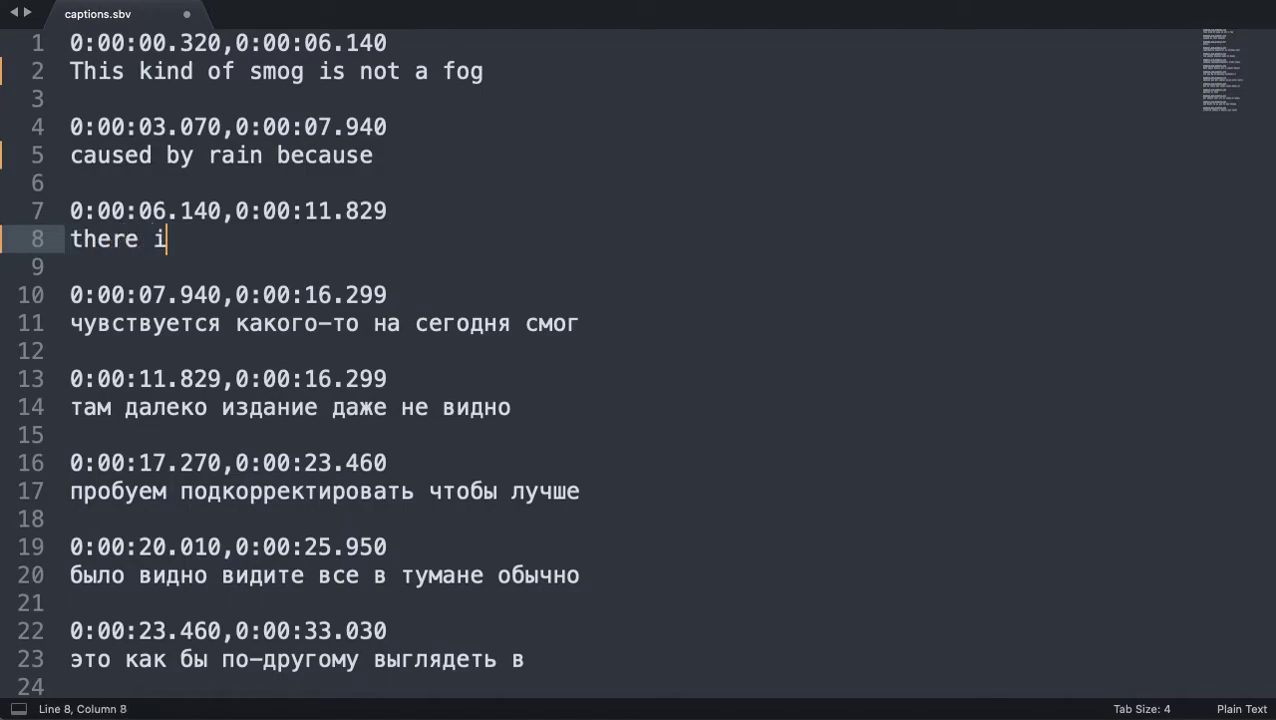
pyautogui.write('s no h')
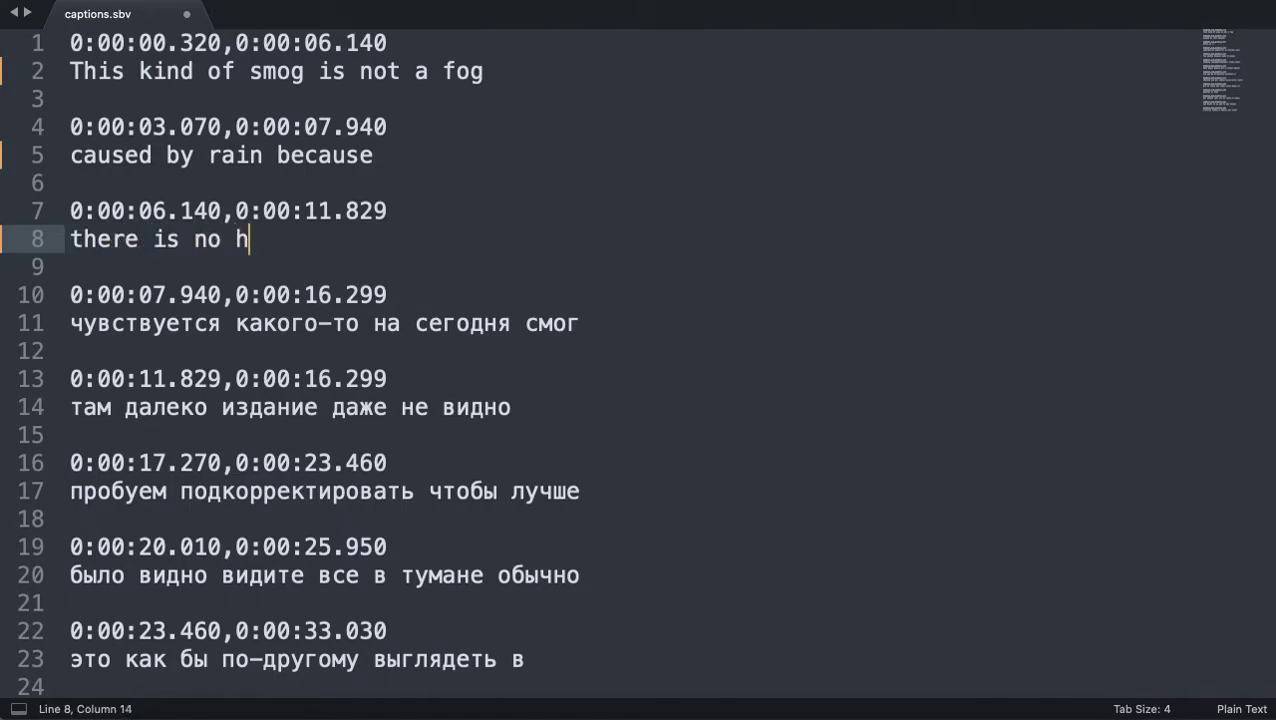
pyautogui.write('u')
pyautogui.write('mi')
pyautogui.write('d')
pyautogui.write('ity in the')
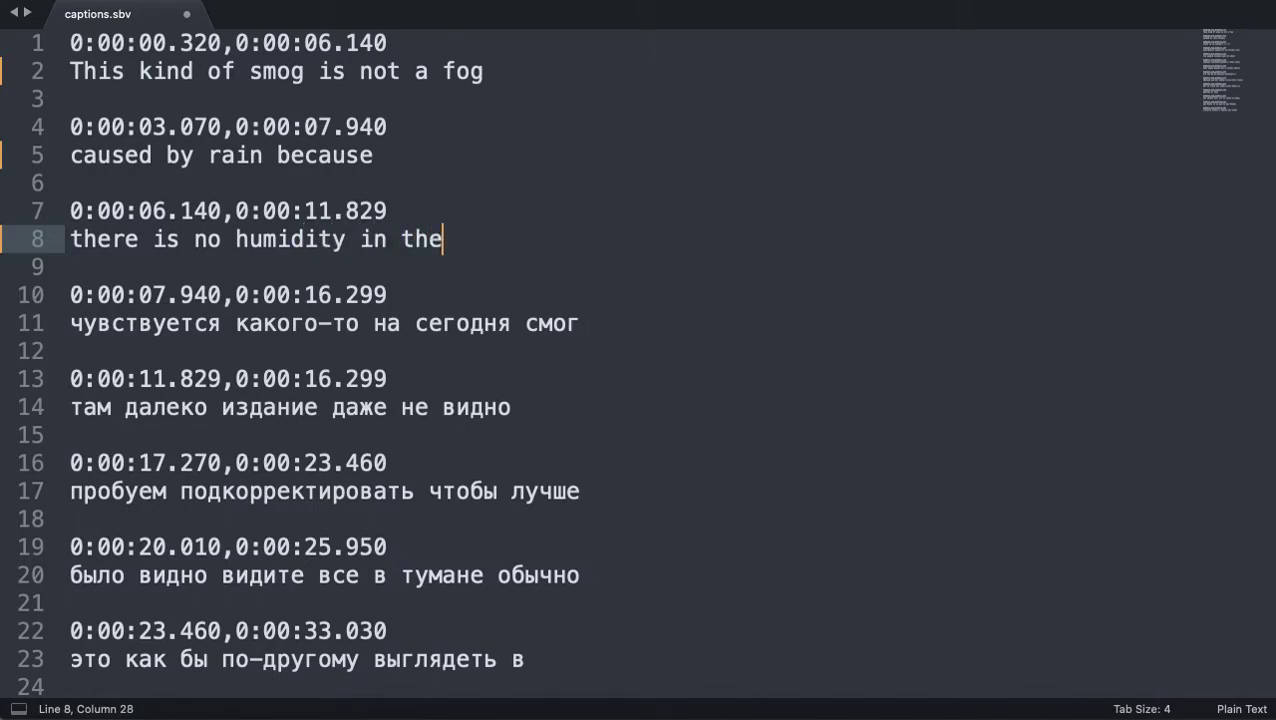
pyautogui.write(' air')
pyautogui.press('Down')
pyautogui.press('Down')
pyautogui.press('Down')
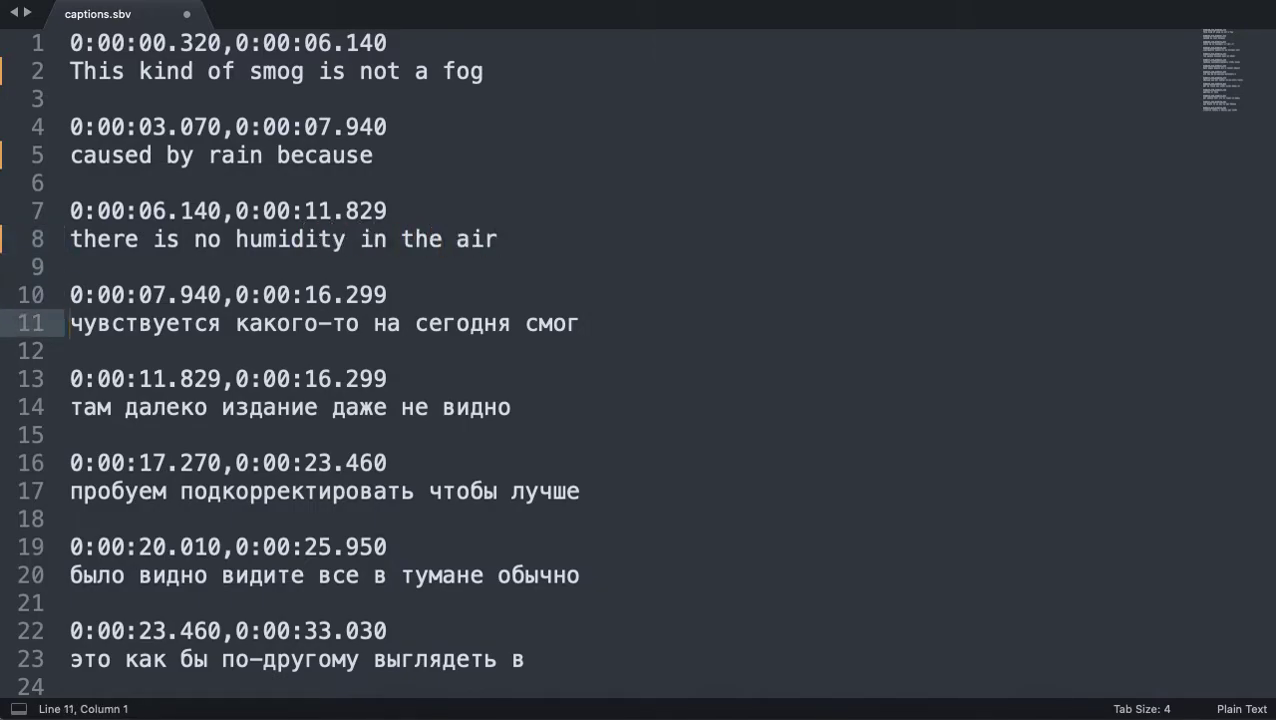
# - Replace the fourth caption with 'Because of that smog'
pyautogui.hotkey('shift', 'Down')
pyautogui.hotkey('shift', 'Left')
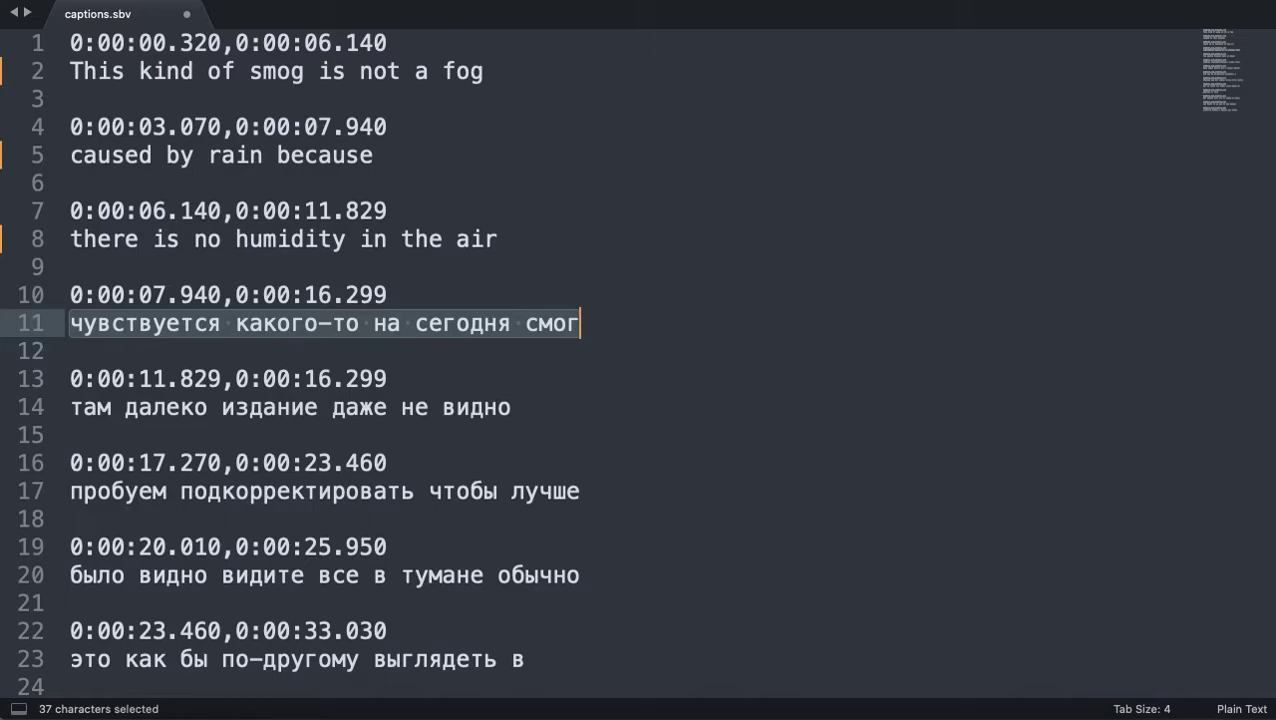
pyautogui.write('can ')
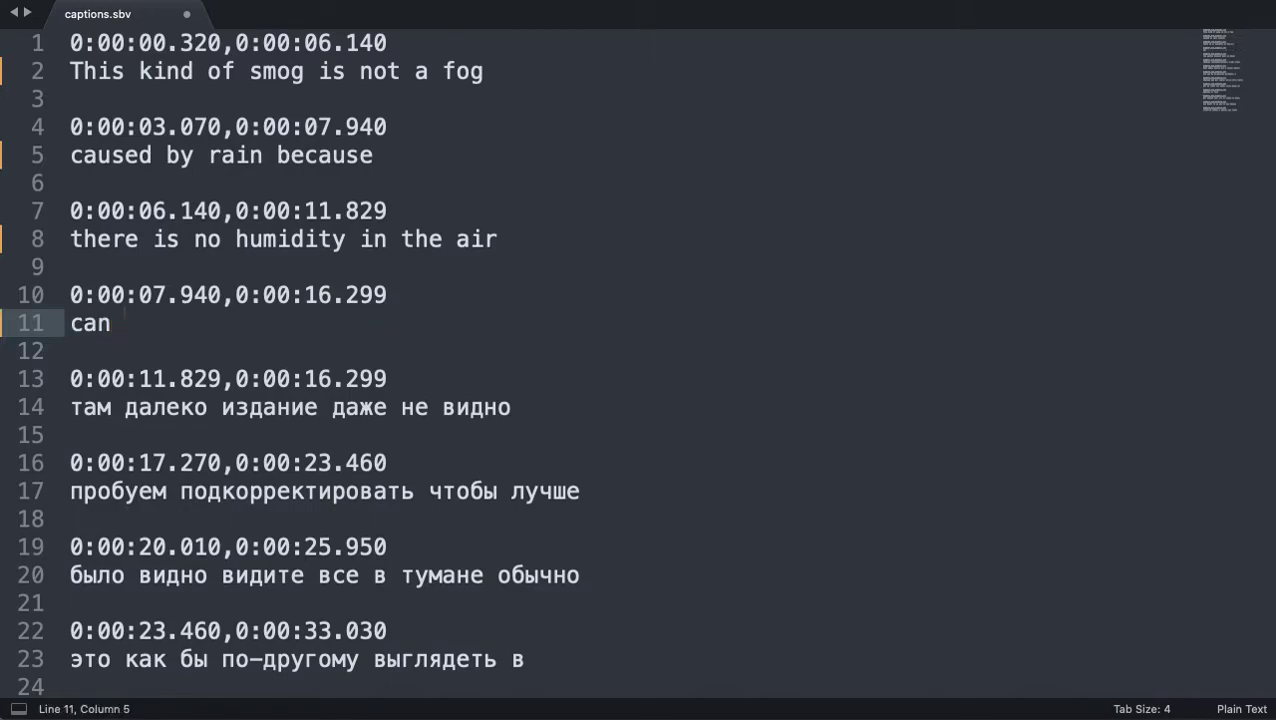
pyautogui.write('be')
pyautogui.press('super+z')
pyautogui.press('super+z')
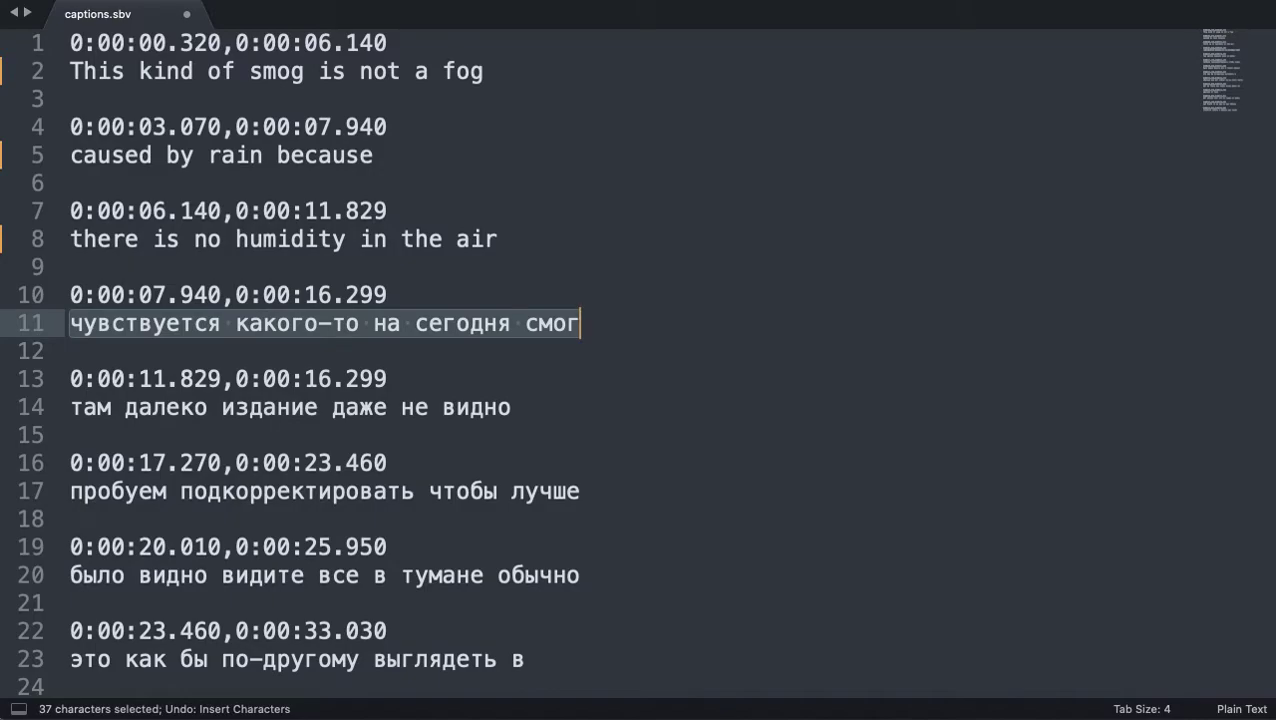
pyautogui.write('B')
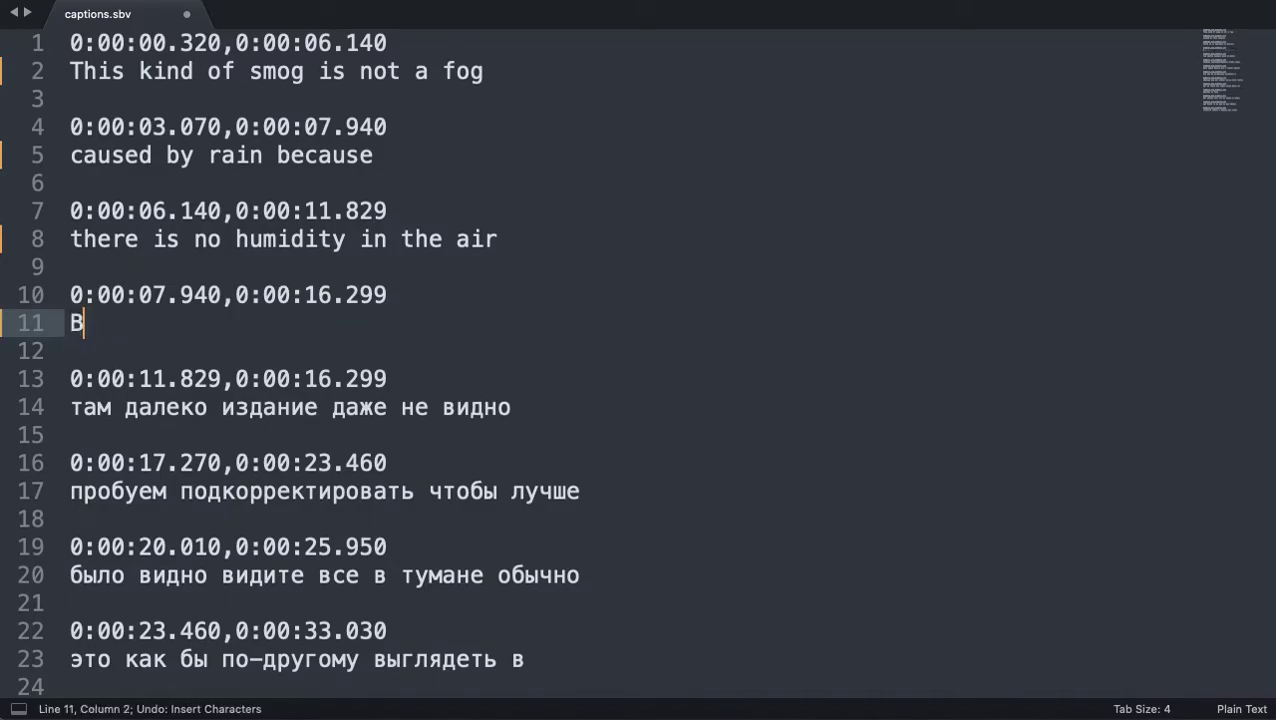
pyautogui.write('ecause of tha')
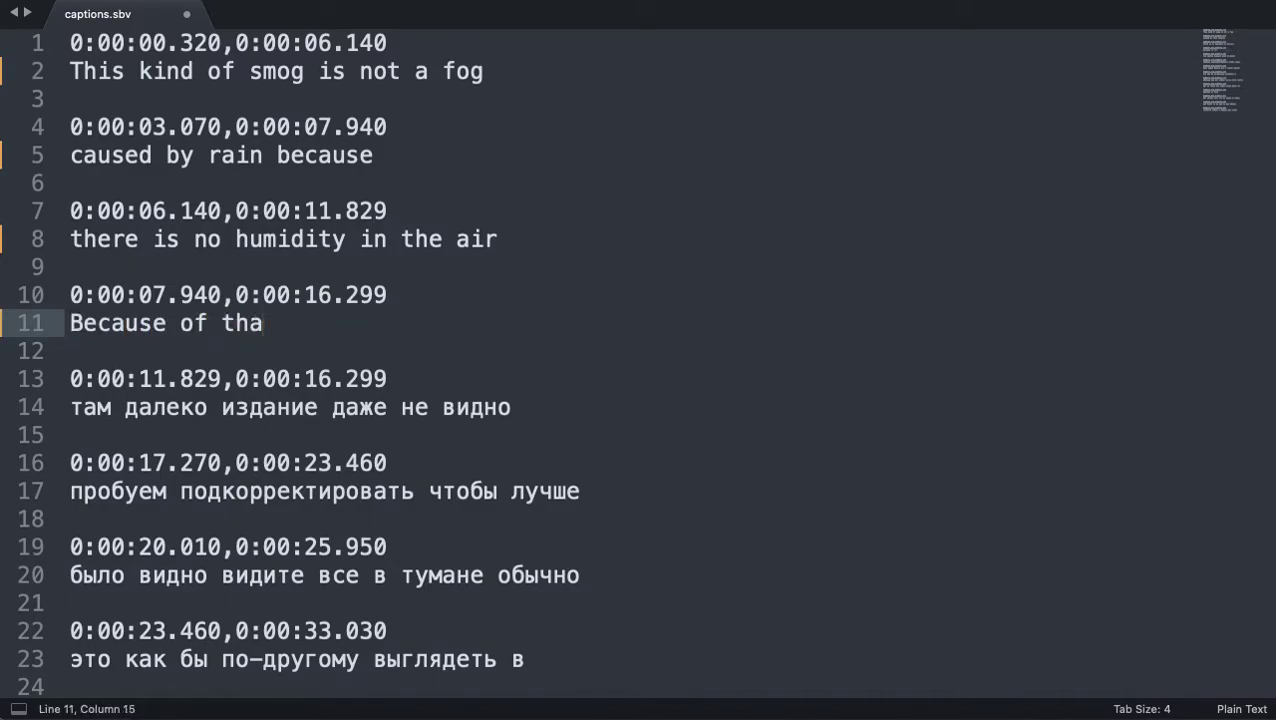
pyautogui.write('t smo')
pyautogui.press('BackSpace')
pyautogui.write('mon')
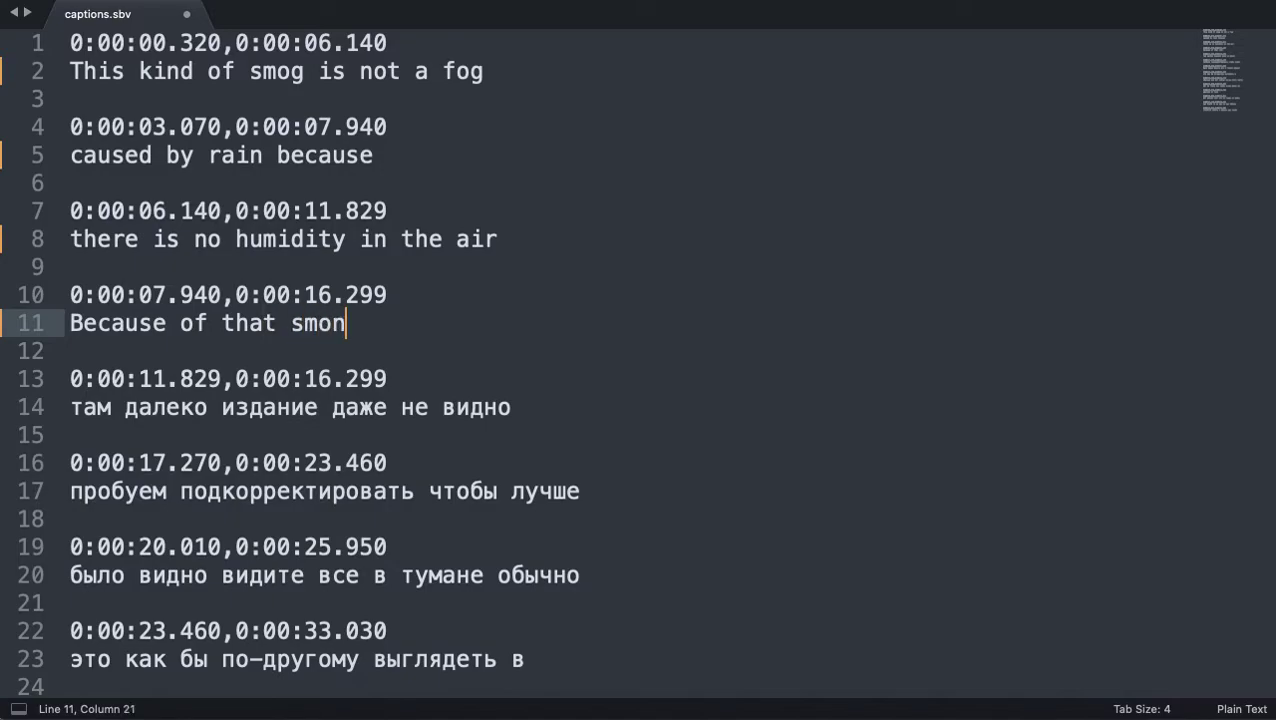
pyautogui.press('BackSpace')
pyautogui.write('g')
pyautogui.press('Down')
pyautogui.press('Down')
pyautogui.press('Down')
# - Replace the fifth caption with 'I can't see that building over there'
pyautogui.moveTo(70, 407)
pyautogui.mouseDown()
pyautogui.moveTo(388, 379)
pyautogui.moveTo(387, 407)
pyautogui.moveTo(511, 407)
pyautogui.mouseUp()
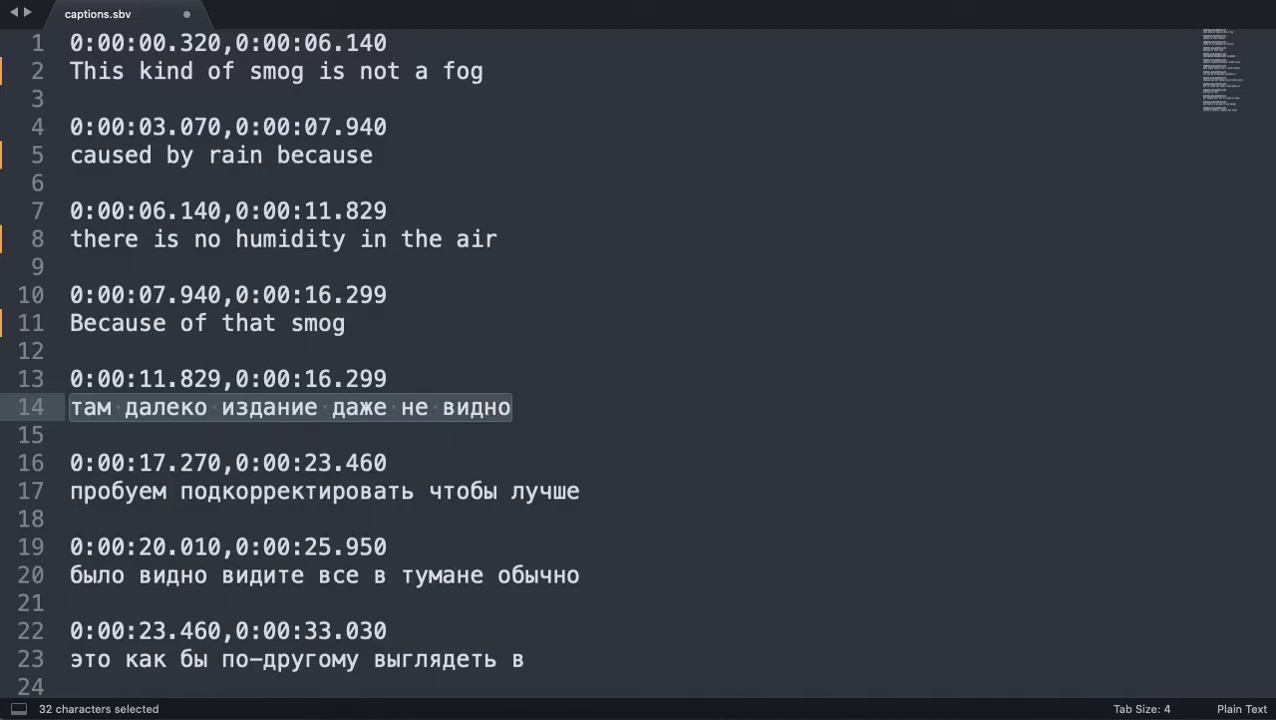
pyautogui.write("I can't see")
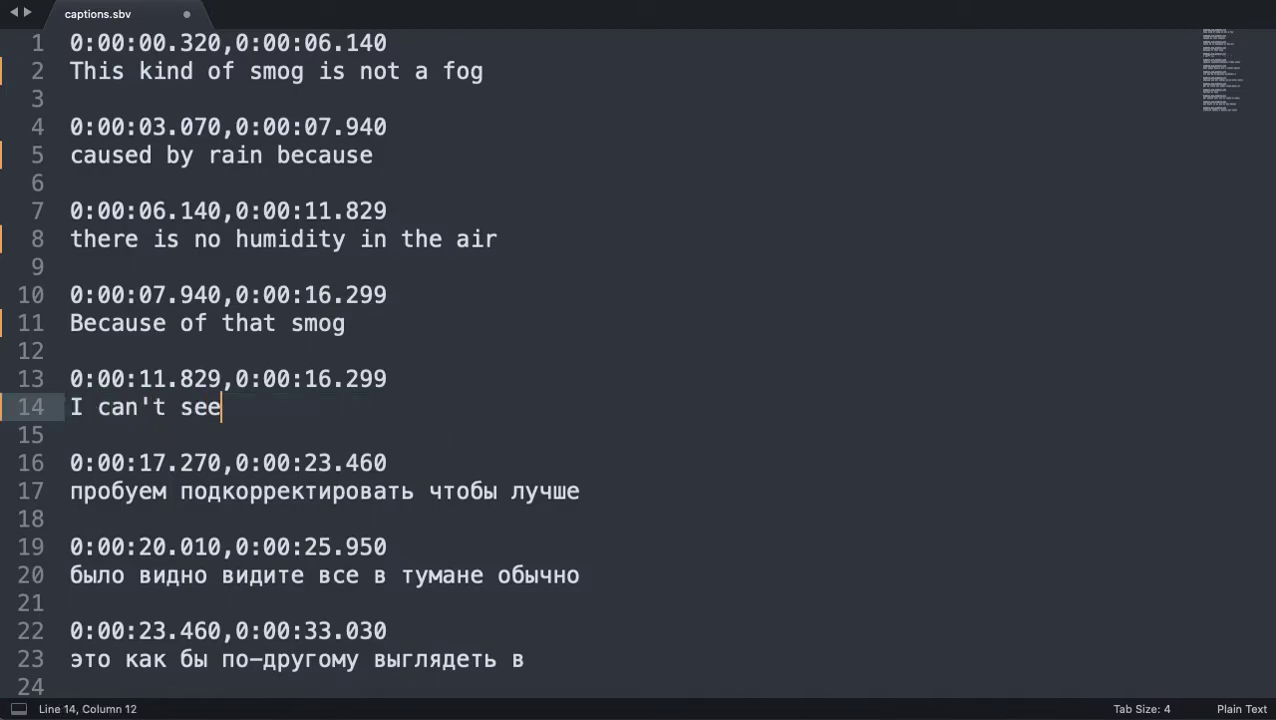
pyautogui.write(' that buil')
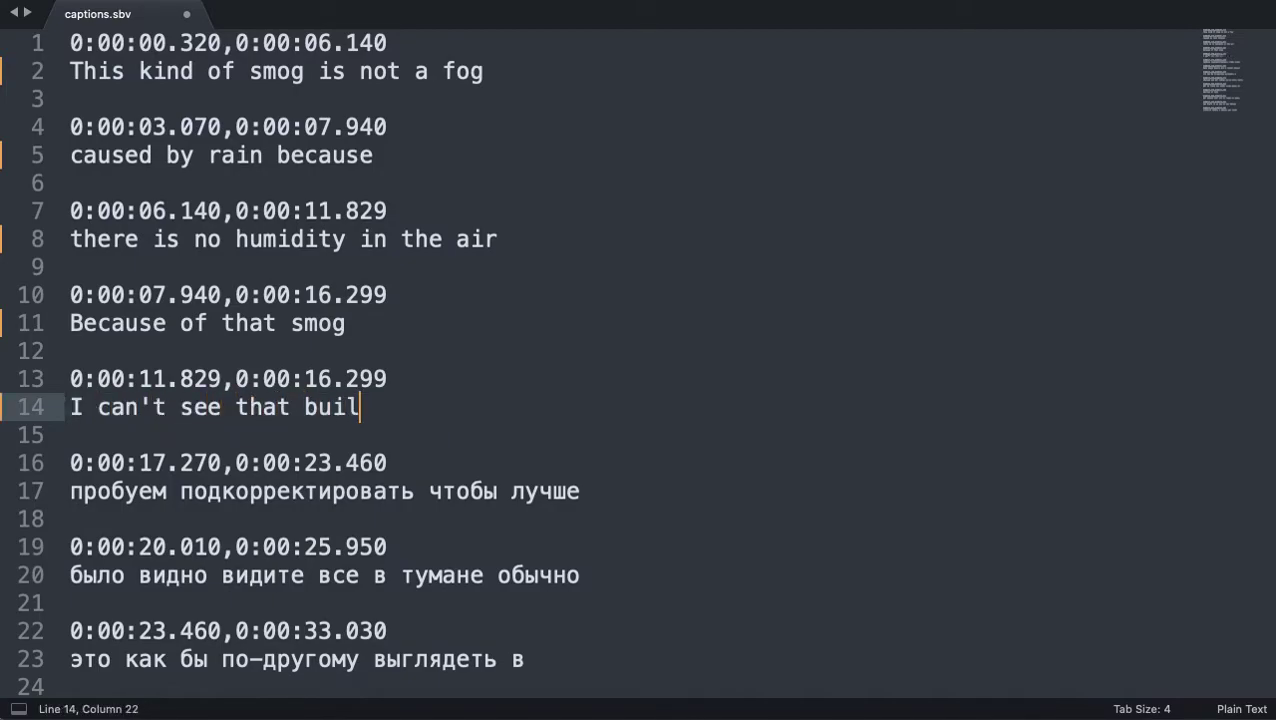
pyautogui.write('ding')
pyautogui.press('BackSpace')
pyautogui.write('ing ov')
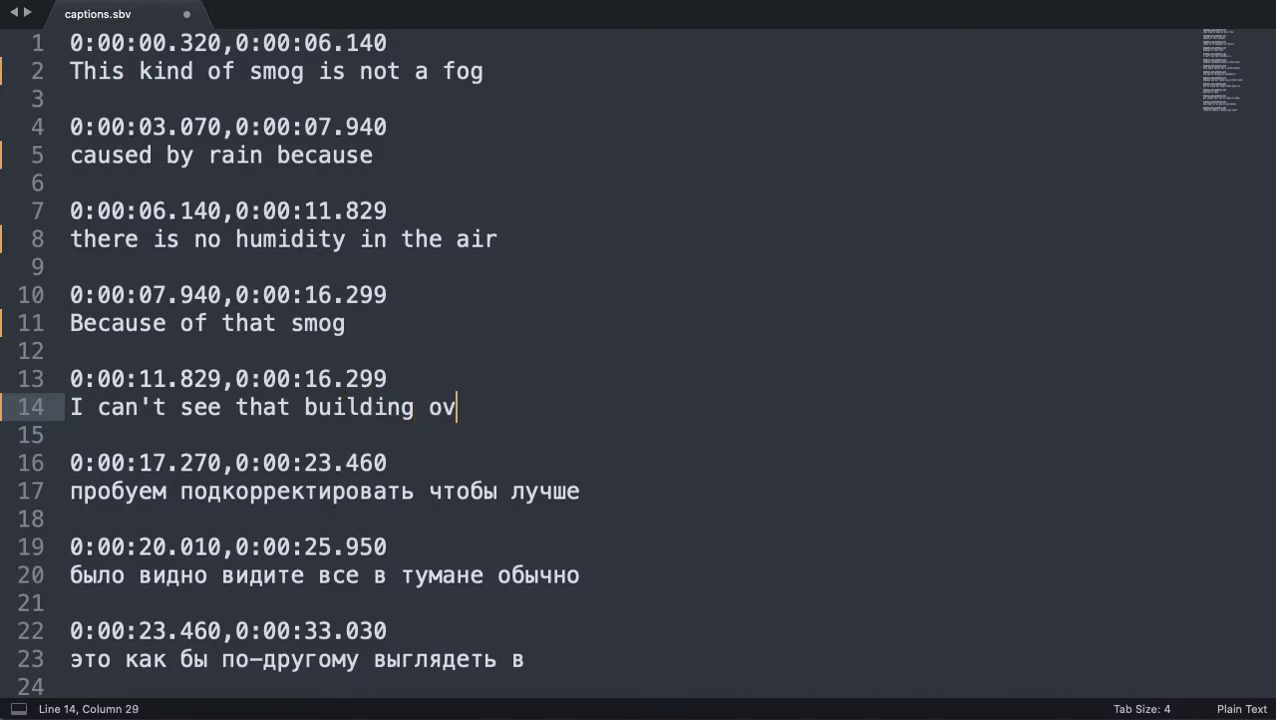
pyautogui.write('er there')
pyautogui.press('Right')
pyautogui.press('Right')
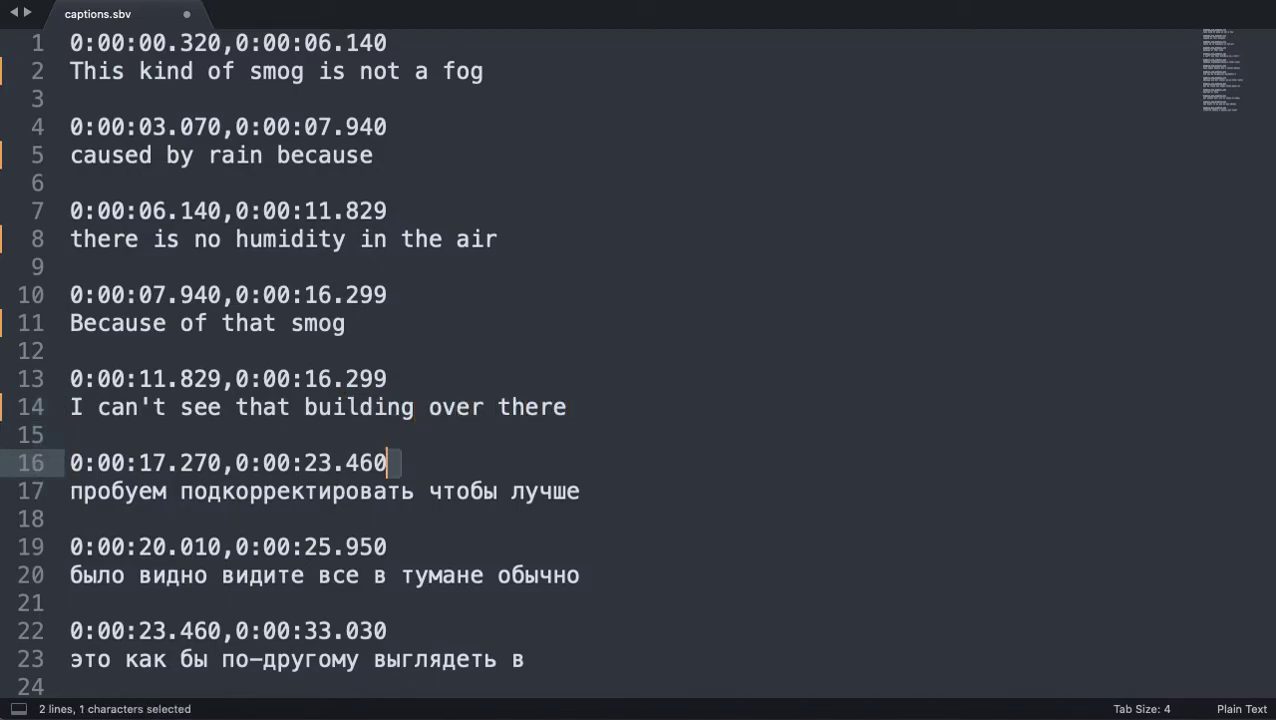
# - Replace the sixth caption with 'Let's try to correct gamma setting'
pyautogui.moveTo(70, 491); pyautogui.dragTo(580, 491)
pyautogui.write('T')
pyautogui.press('BackSpace')
pyautogui.write('L')
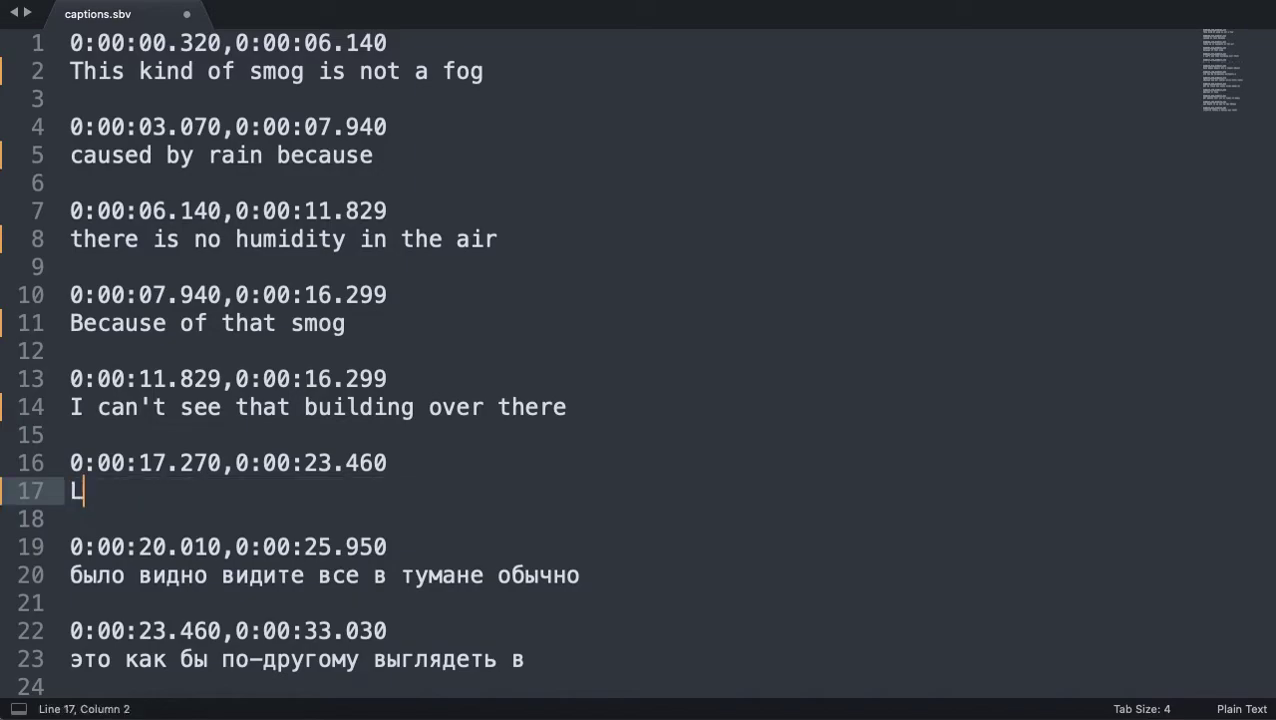
pyautogui.write("et's try to corre")
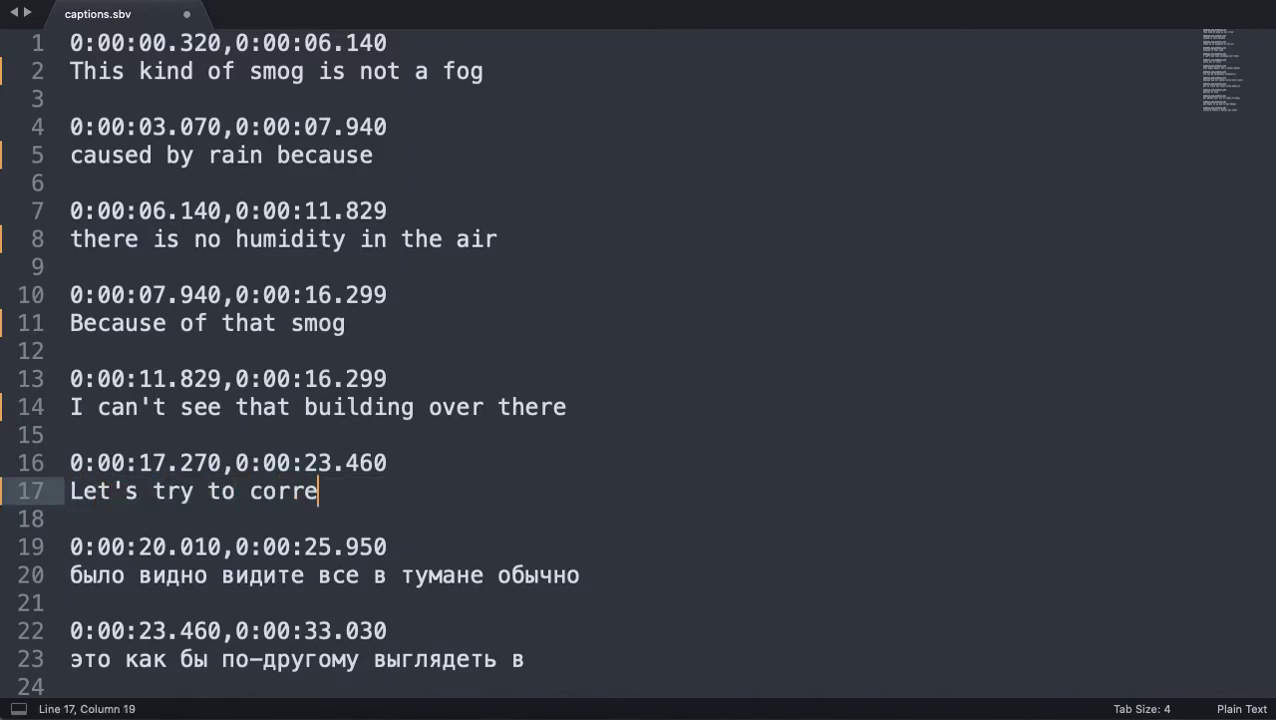
pyautogui.write('ct gamma ')
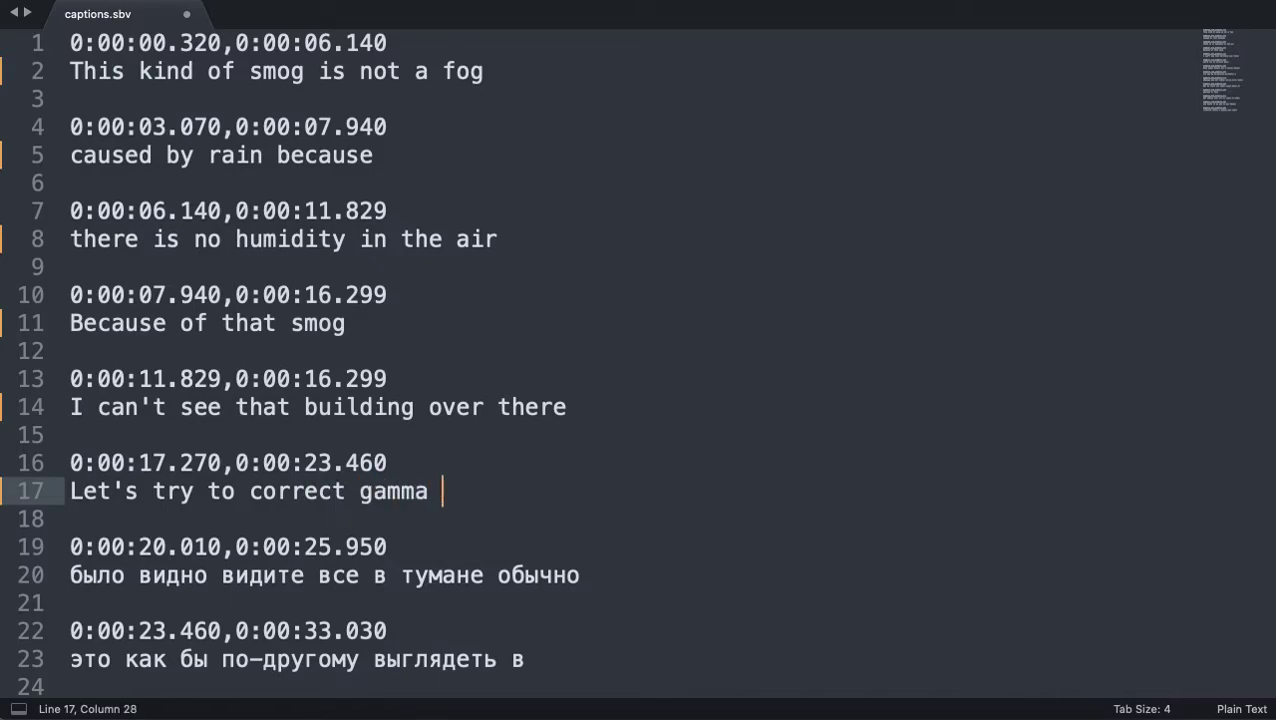
pyautogui.write('setting')
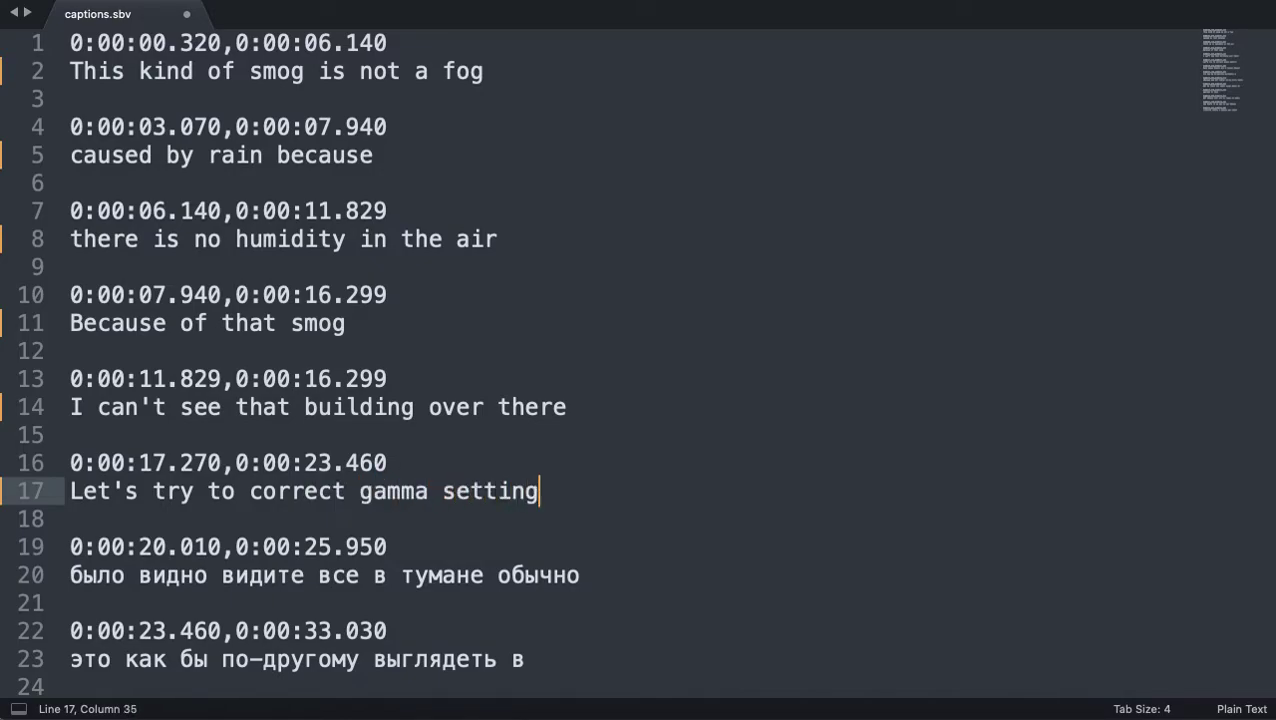
# - Replace the seventh caption with 'to let you see it clearer. During the fog'
pyautogui.press('Down')
pyautogui.press('Down')
pyautogui.press('Down')
pyautogui.press('Home')
pyautogui.hotkey('shift', 'Down')
pyautogui.hotkey('shift', 'Left')
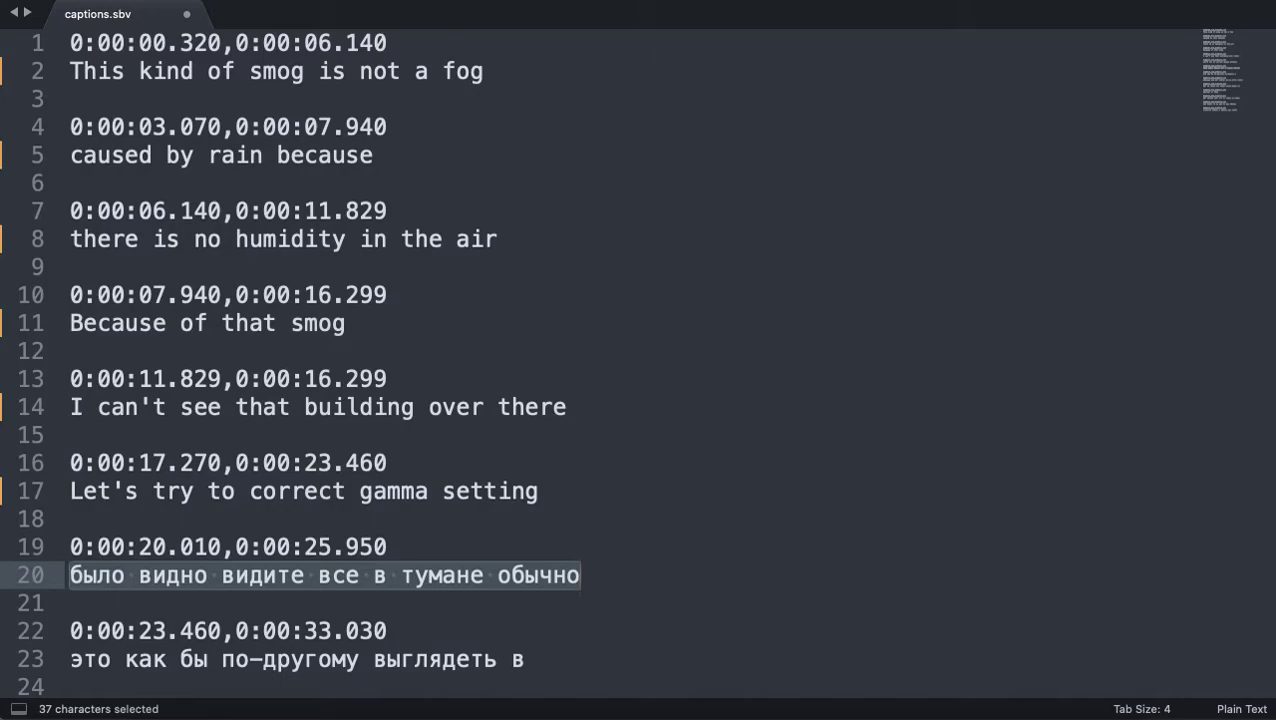
pyautogui.write('to le')
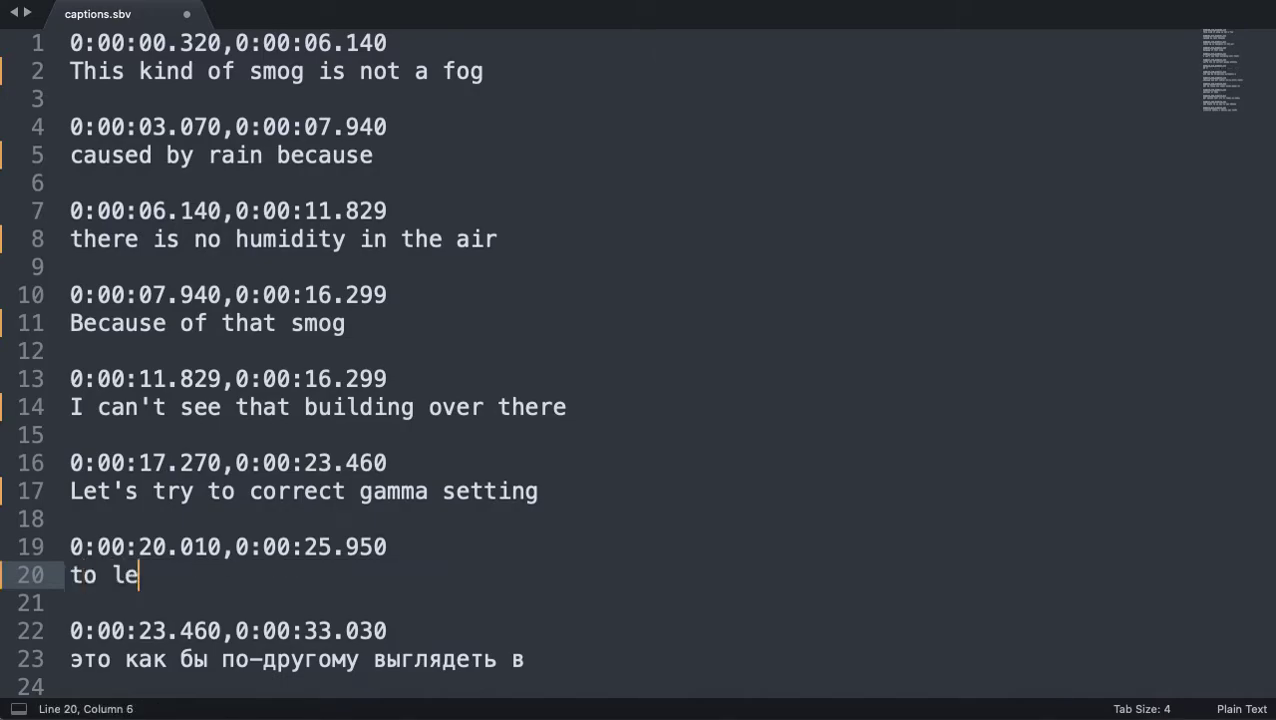
pyautogui.write('t you s')
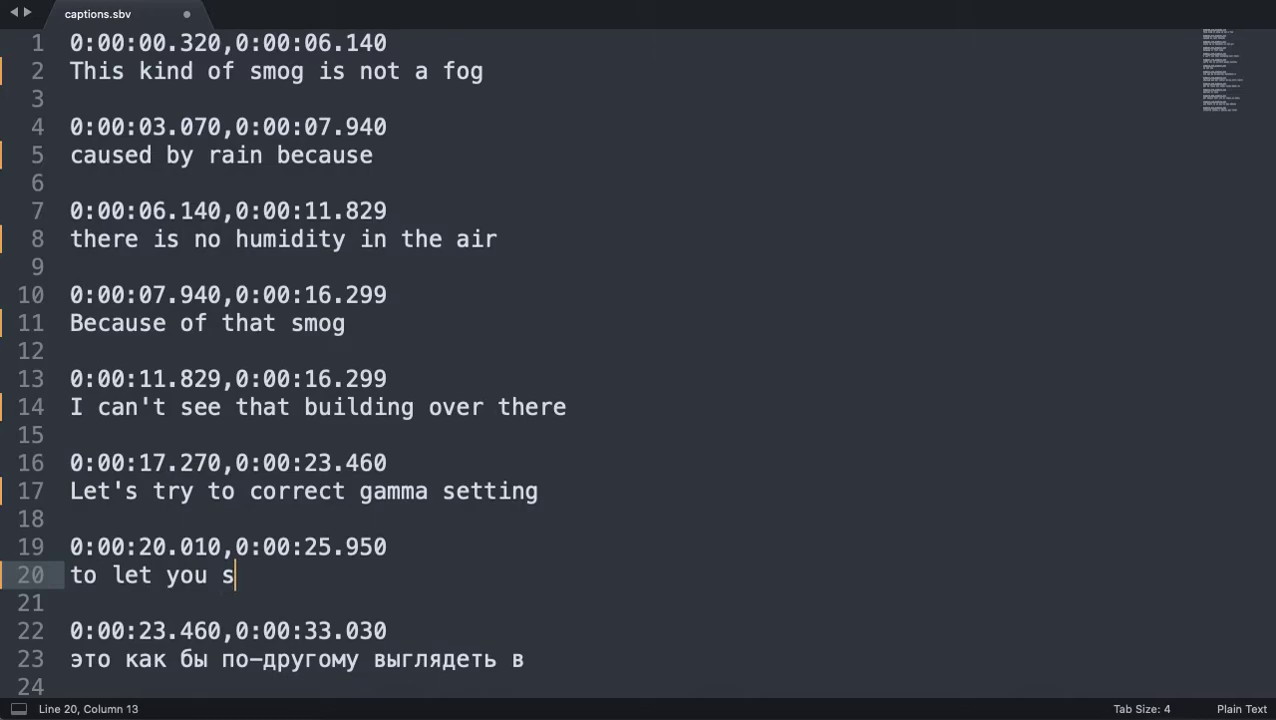
pyautogui.write('ee it cle')
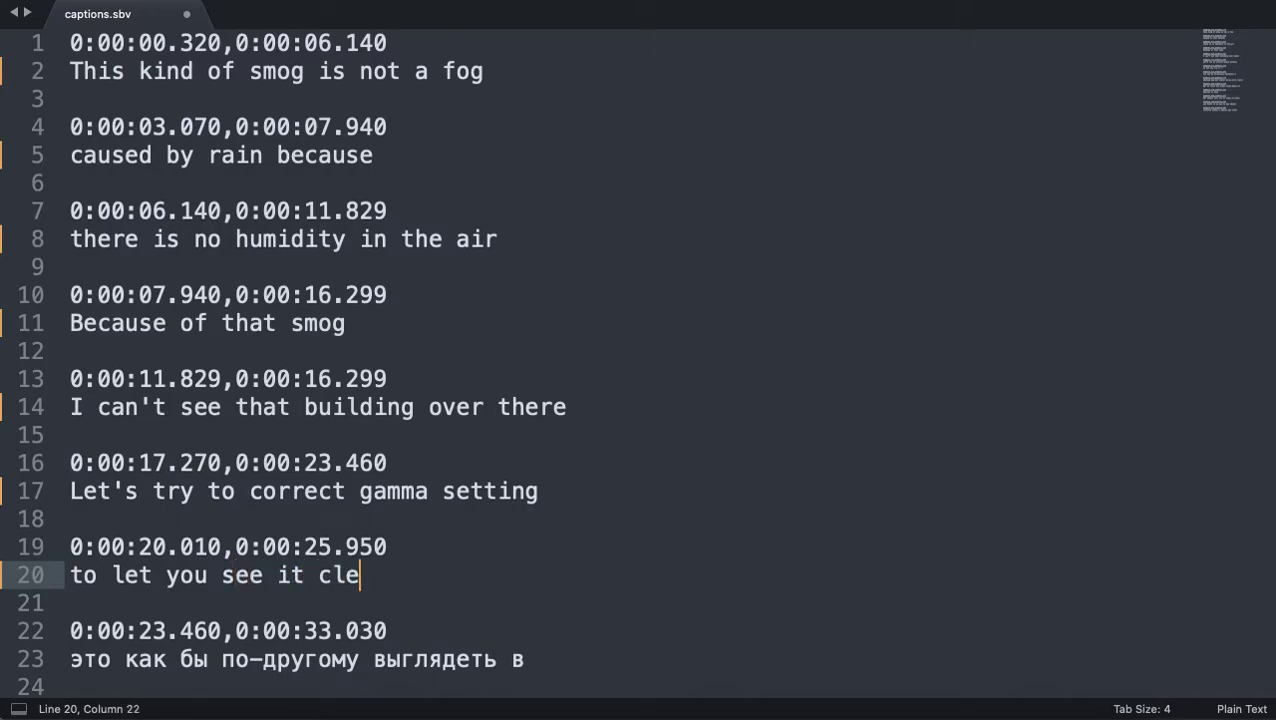
pyautogui.write('arer')
pyautogui.write(', ')
pyautogui.write('i')
pyautogui.press('BackSpace')
pyautogui.write('d')
pyautogui.press('BackSpace')
pyautogui.write('.')
pyautogui.press('BackSpace')
pyautogui.press('BackSpace')
pyautogui.write('.')
pyautogui.write(' d')
pyautogui.press('BackSpace')
pyautogui.write('Durin')
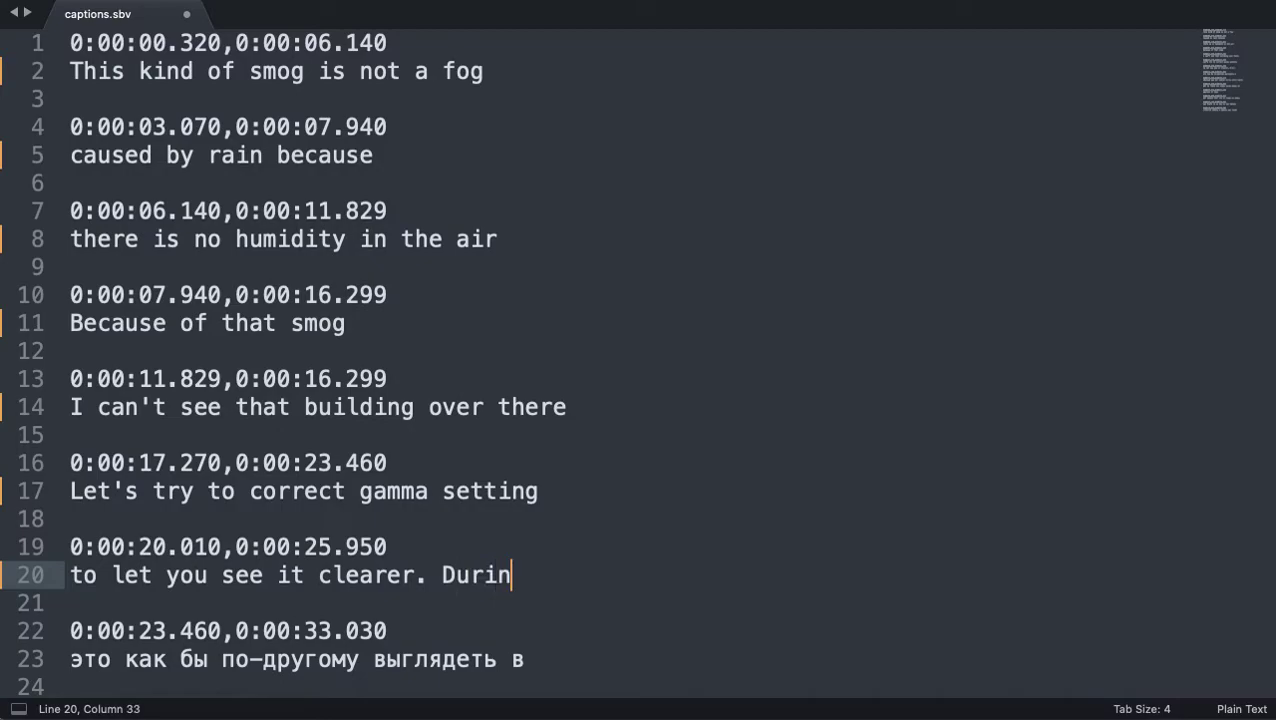
pyautogui.write('g the ')
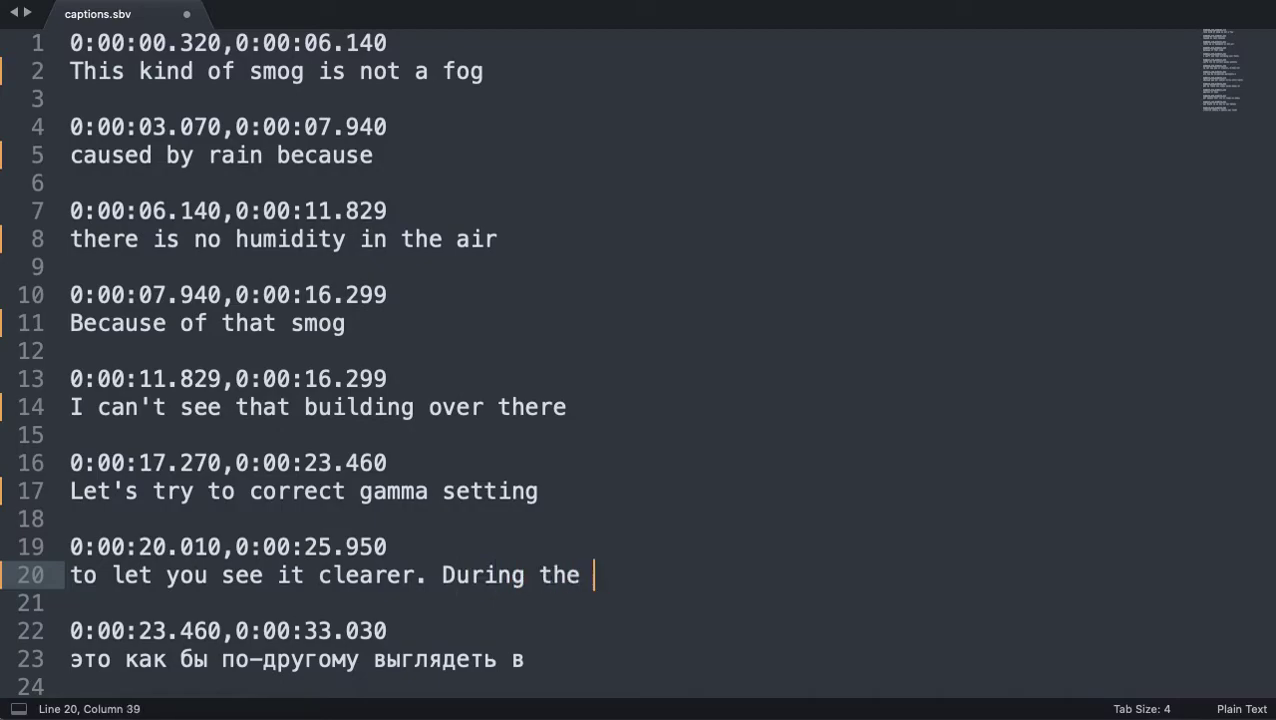
pyautogui.write('fog')
pyautogui.press('Right')
pyautogui.press('Right')
# - On line 20, change 'During the' to 'If there was a'
pyautogui.press('Down')
pyautogui.hotkey('shift', 'End')
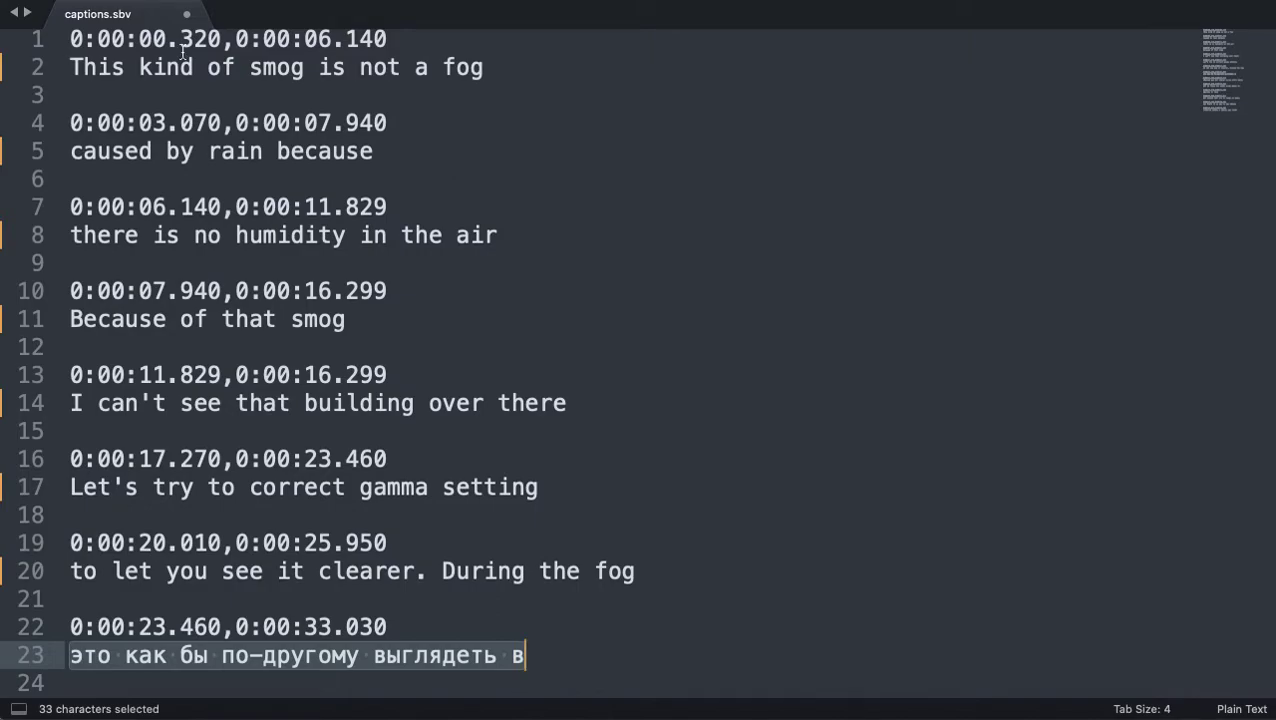
pyautogui.scroll(-3, 561, 521)
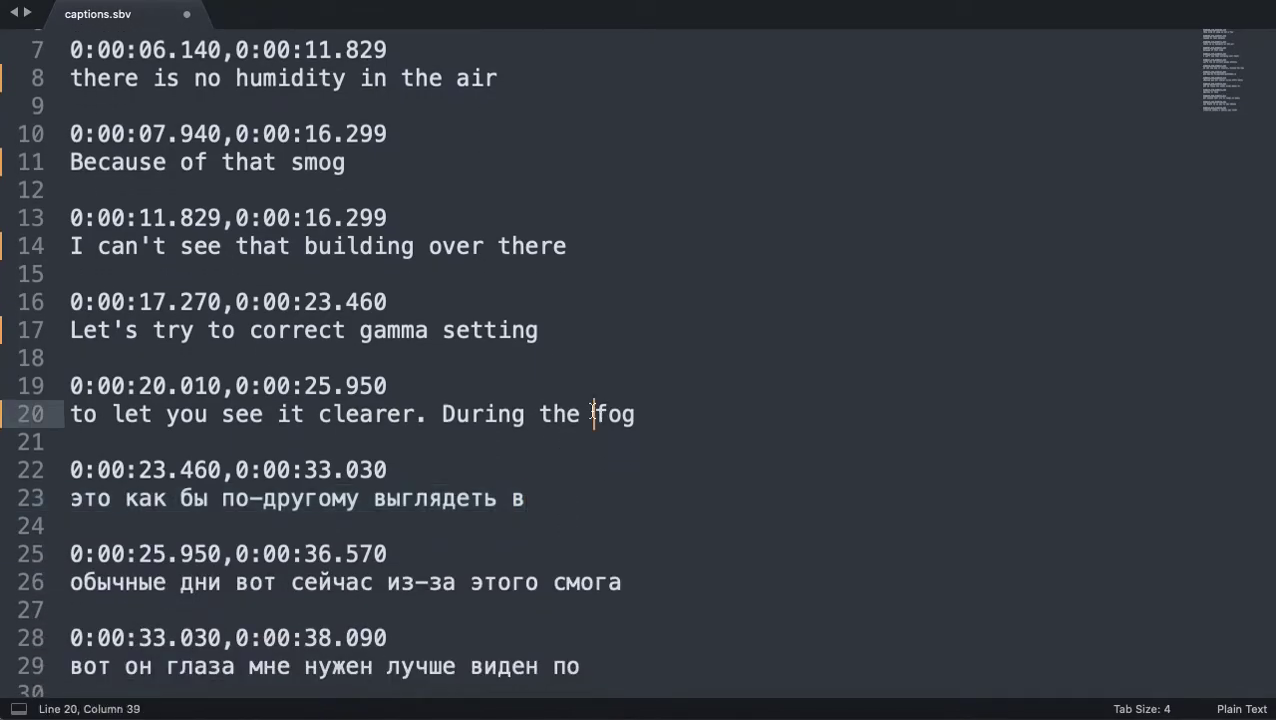
pyautogui.moveTo(602, 418); pyautogui.dragTo(443, 414)
pyautogui.write('IF ther')
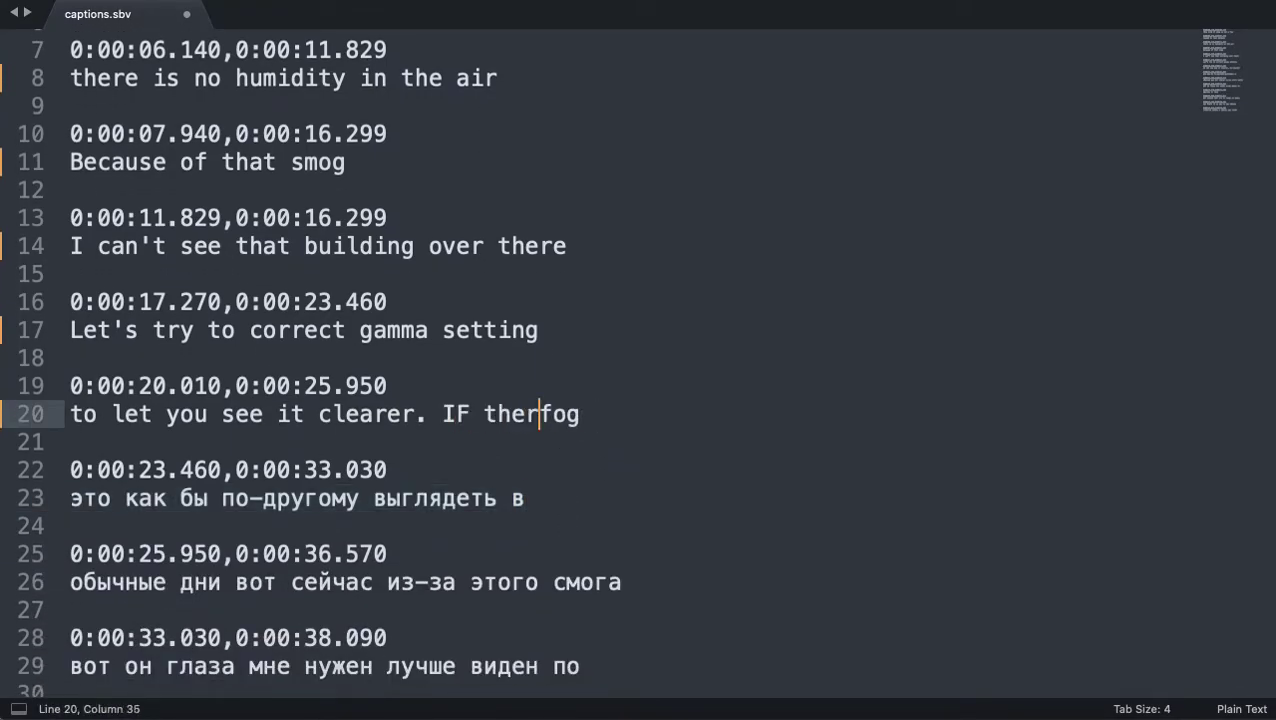
pyautogui.write('e was a')
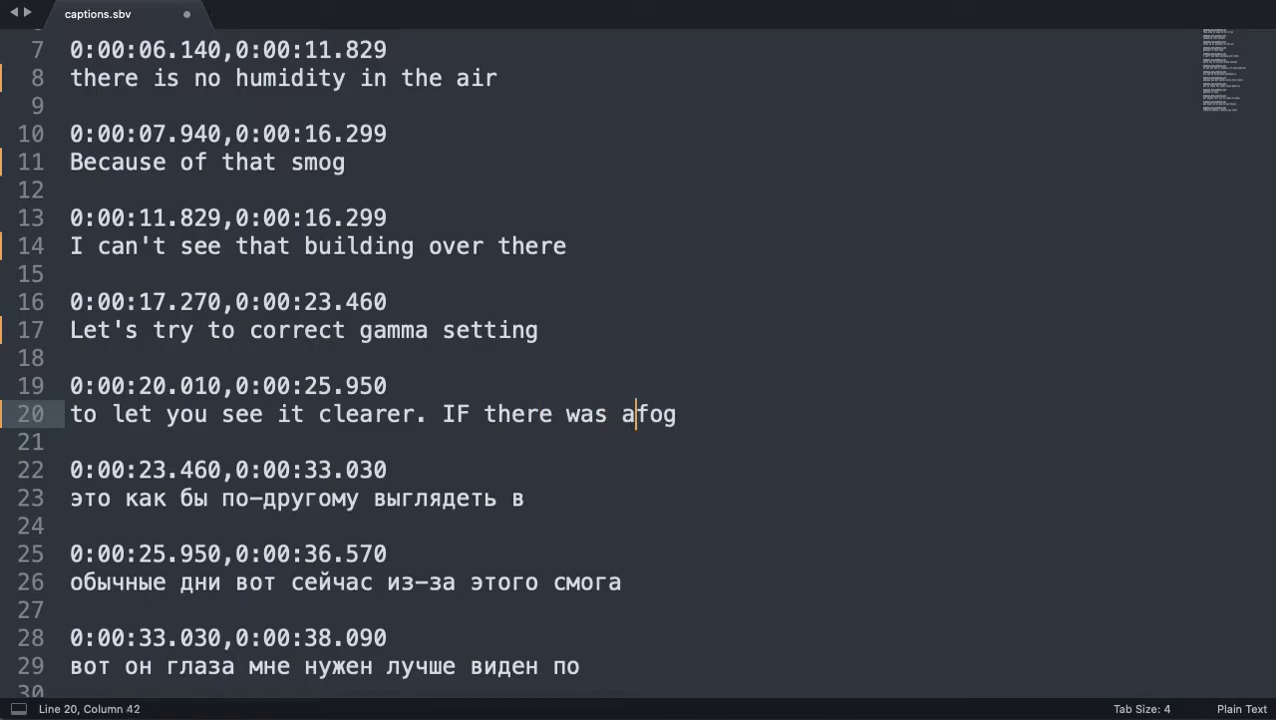
pyautogui.press('Left')
pyautogui.press('Left')
pyautogui.press('Left')
pyautogui.press('Left')
pyautogui.press('Left')
pyautogui.press('Left')
pyautogui.press('BackSpace')
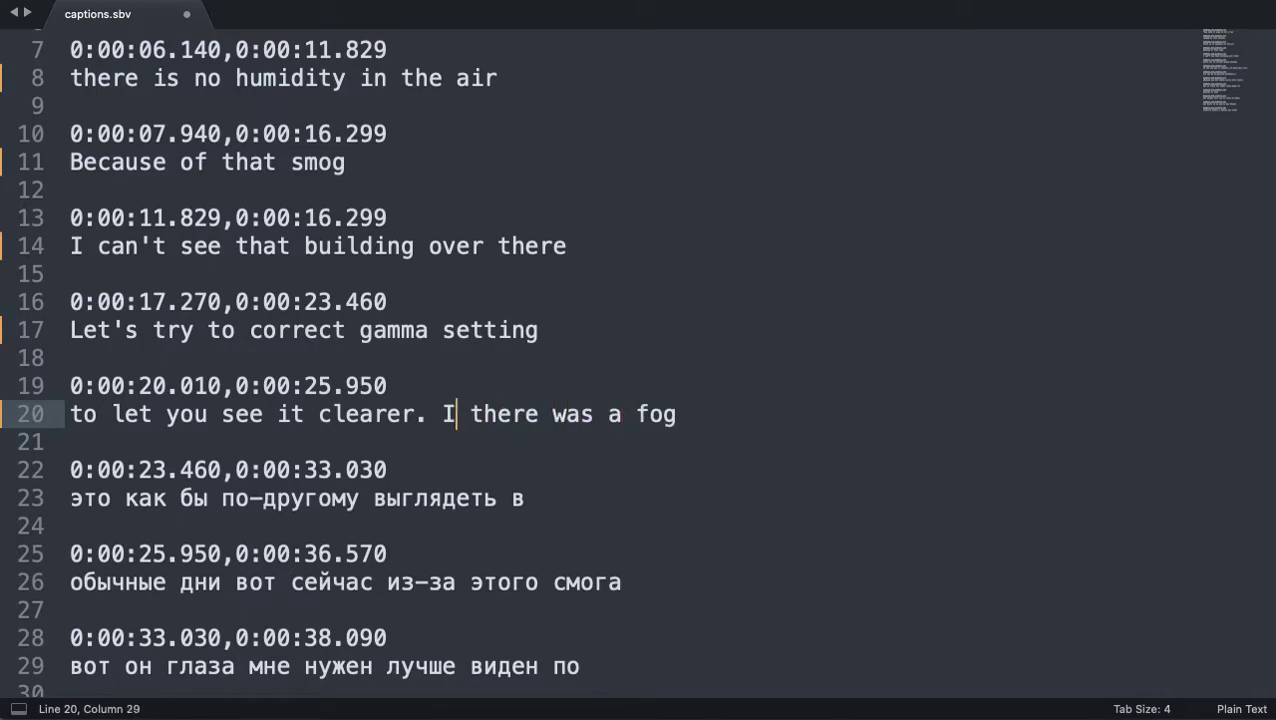
pyautogui.write('f')
# - Replace the Russian caption on line 23 with 'It looked differently'
pyautogui.press('Down')
pyautogui.press('Down')
pyautogui.press('Right')
pyautogui.hotkey('shift', 'Down')
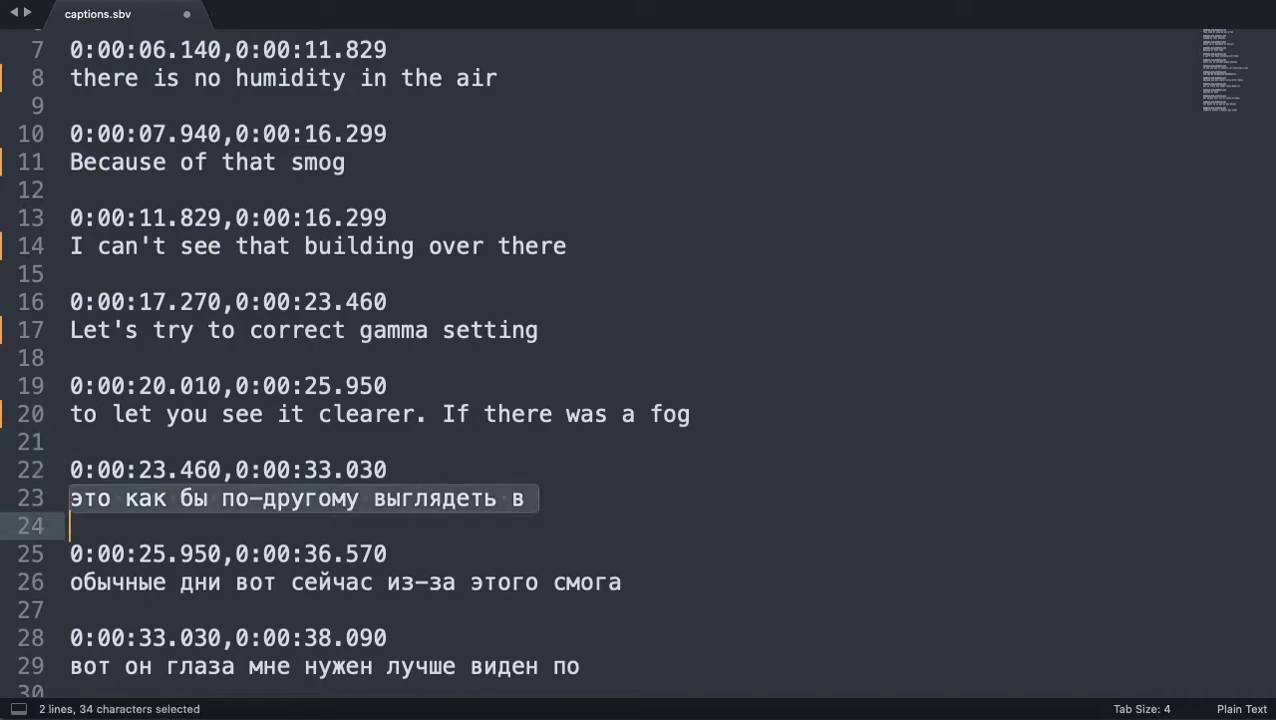
pyautogui.hotkey('shift', 'Left')
pyautogui.write('It ')
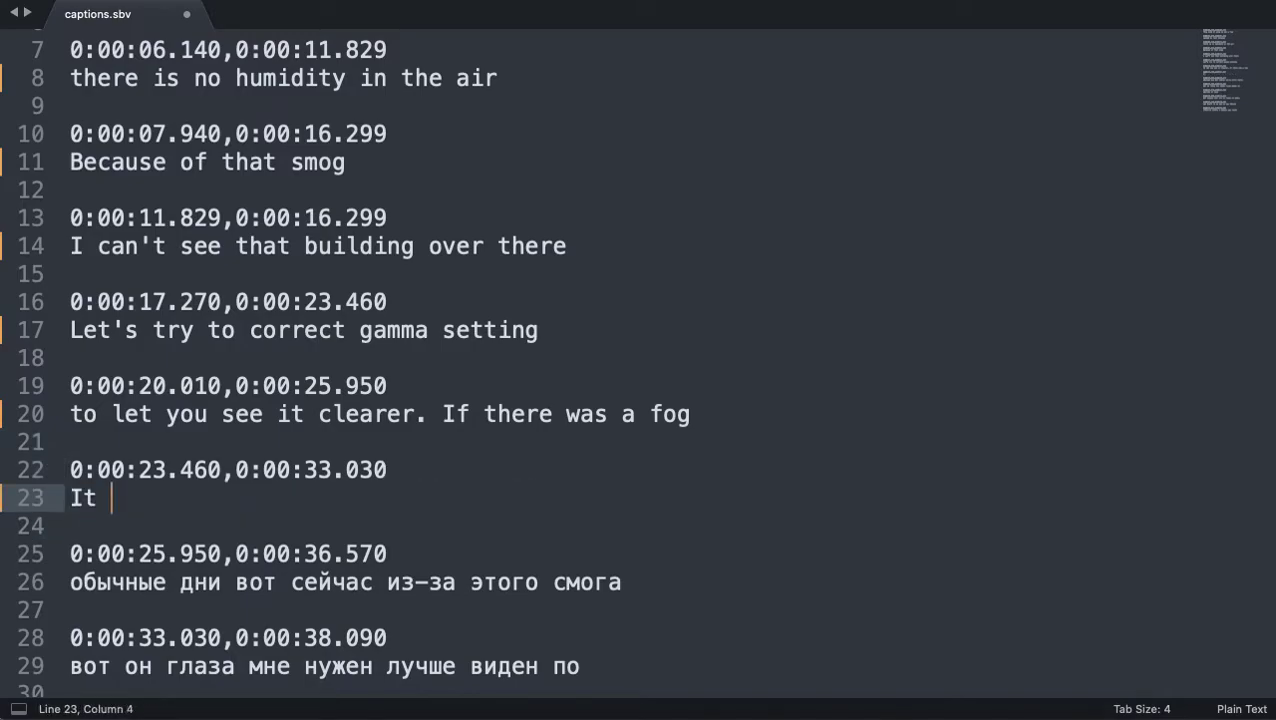
pyautogui.write('looked')
pyautogui.press('BackSpace')
pyautogui.write('ed ')
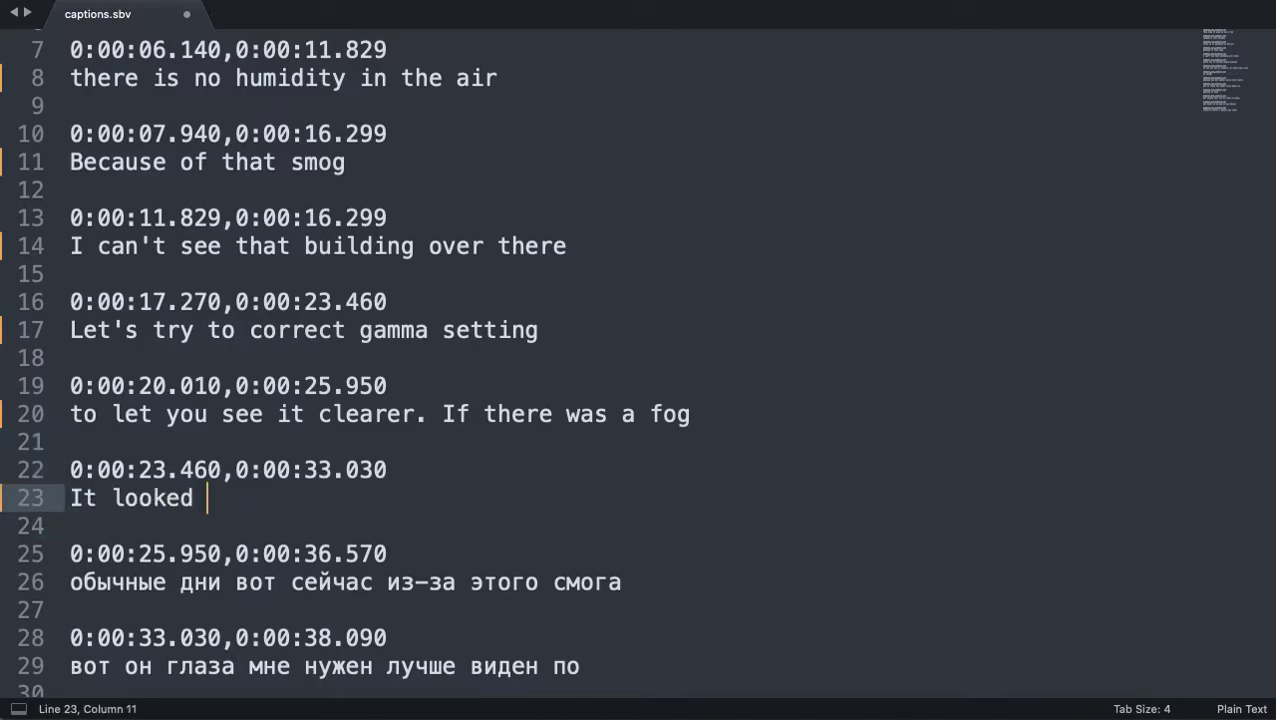
pyautogui.write('differ')
pyautogui.press('BackSpace')
pyautogui.write('ffere')
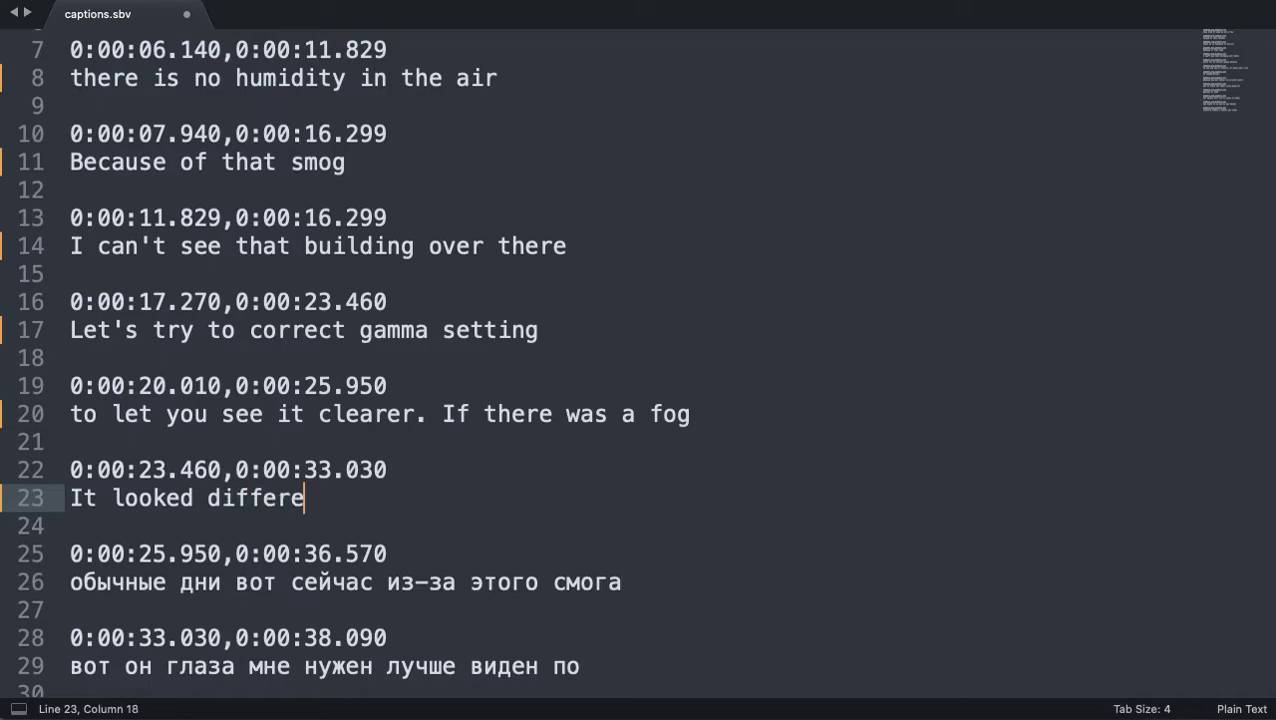
pyautogui.write('ntly')
pyautogui.press('Down')
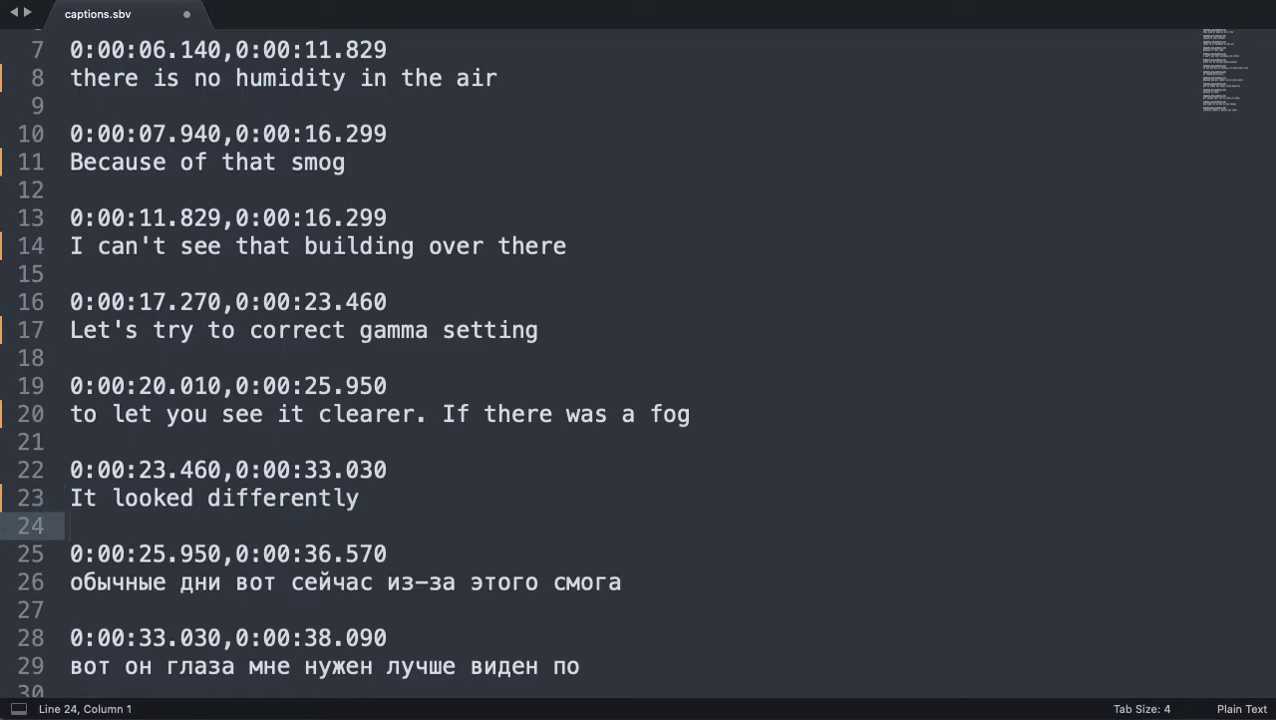
# - Replace the Russian caption on line 26 with 'Like in normal days, but now'
pyautogui.press('Down')
pyautogui.press('Down')
pyautogui.hotkey('shift', 'Left')
pyautogui.hotkey('shift', 'Down')
pyautogui.press('Right')
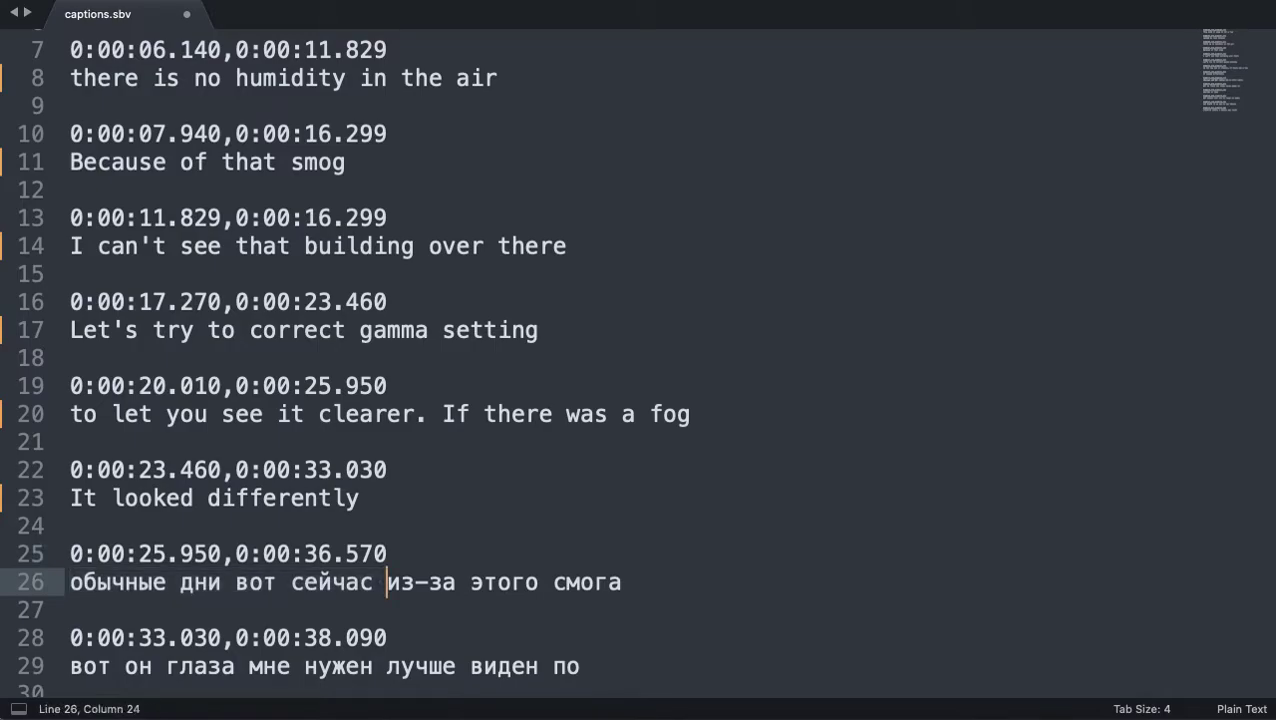
pyautogui.press('Left')
pyautogui.press('super+Left')
pyautogui.press('super+shift+Right')
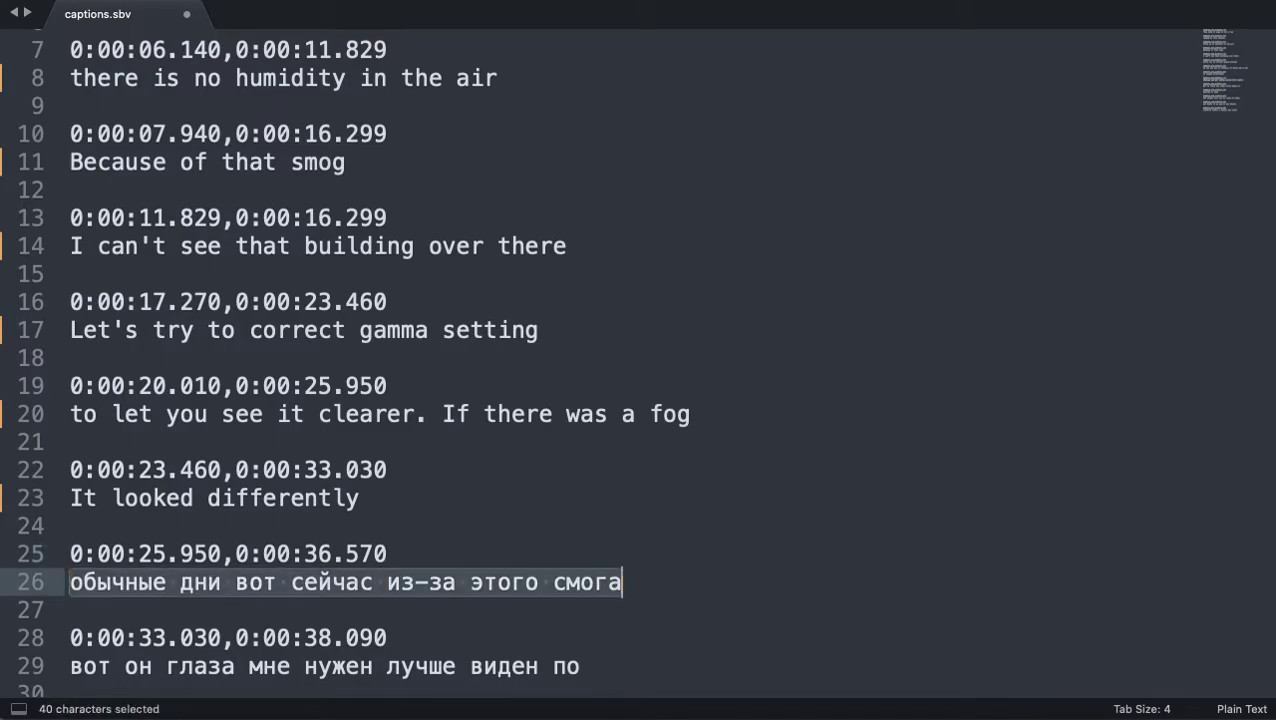
pyautogui.write('Like if')
pyautogui.press('BackSpace')
pyautogui.write('n ')
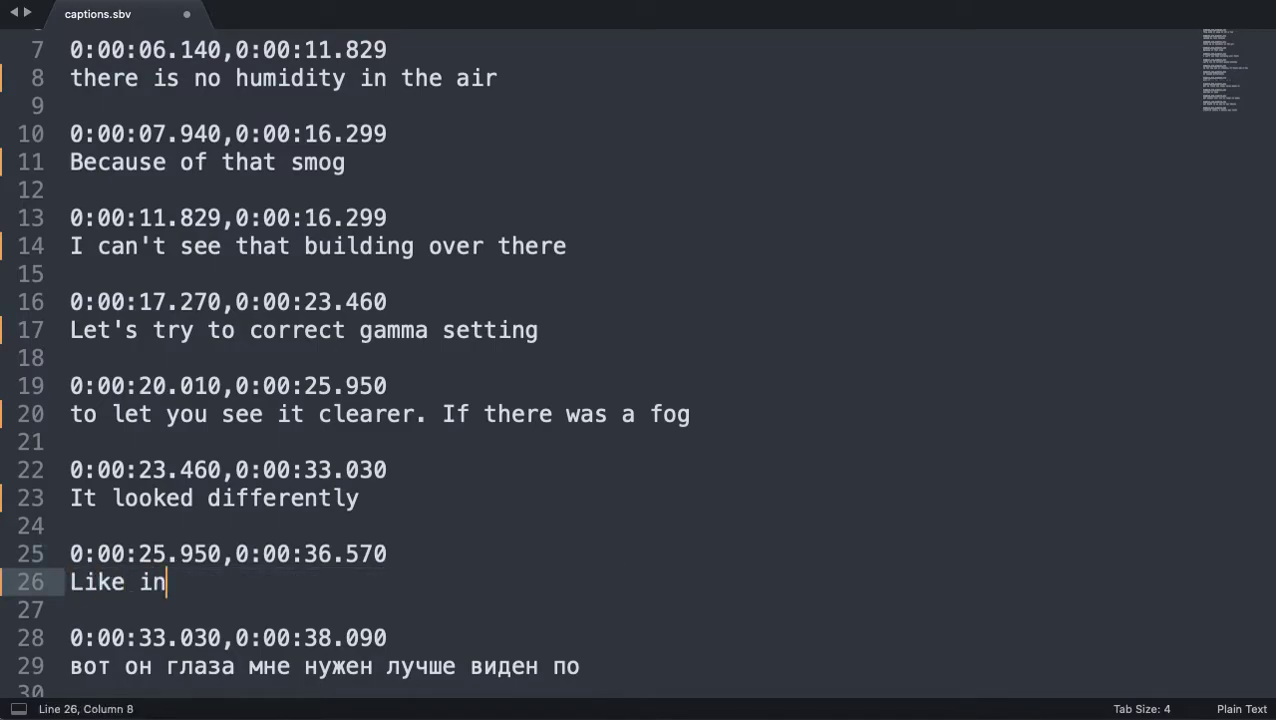
pyautogui.write('normal da')
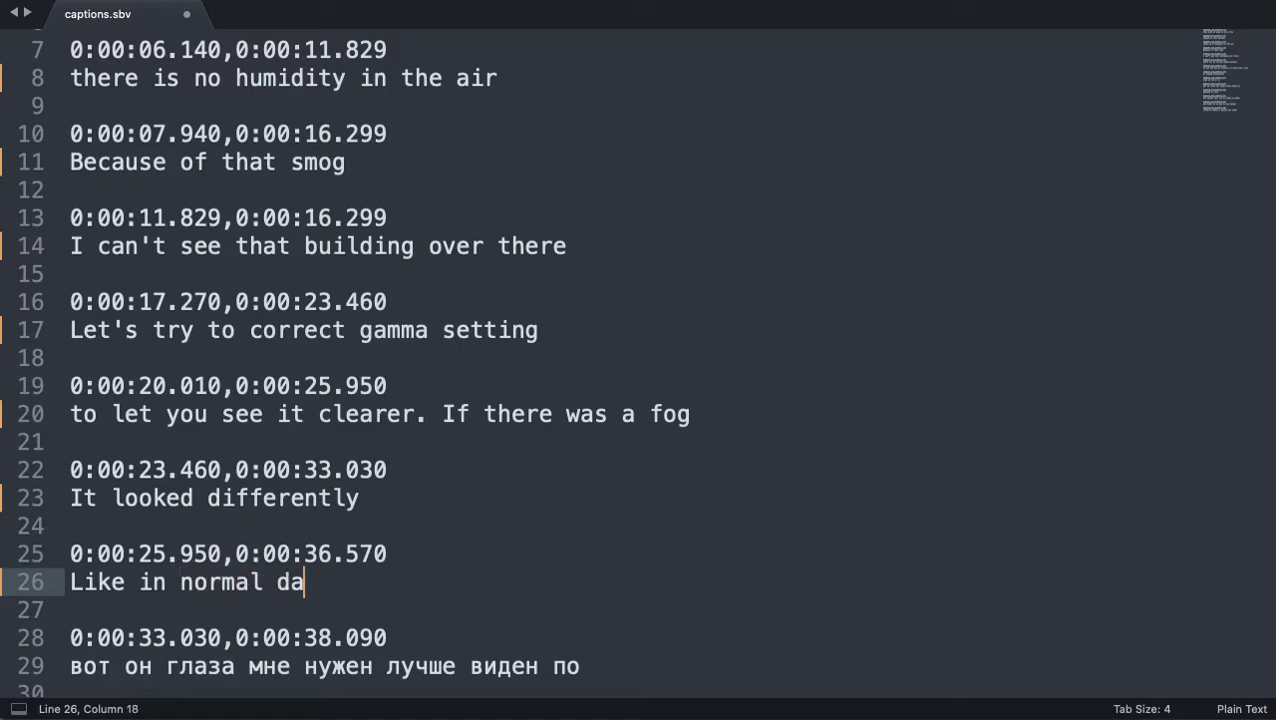
pyautogui.write('ys, but no')
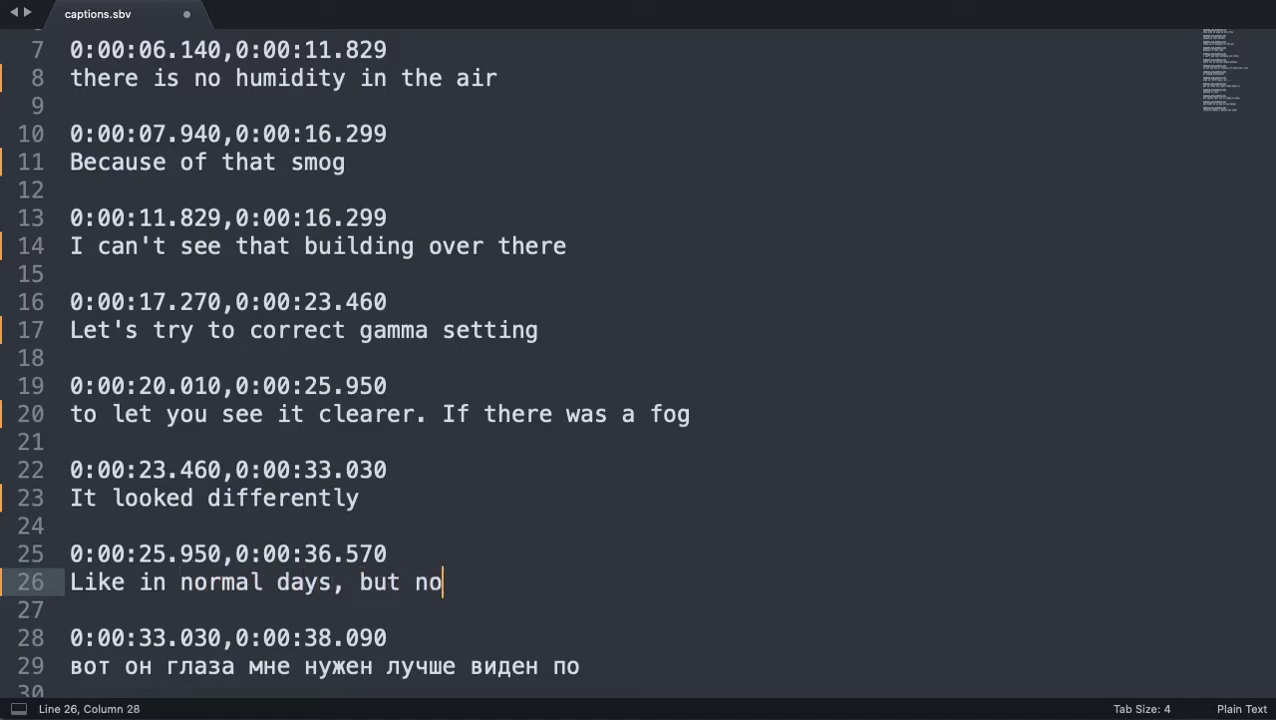
pyautogui.write('w')
# - Select the next Russian caption on line 29, ready for translation
pyautogui.press('Right')
pyautogui.press('Right')
pyautogui.press('Down')
pyautogui.press('Down')
pyautogui.press('Up')
pyautogui.hotkey('shift', 'Down')
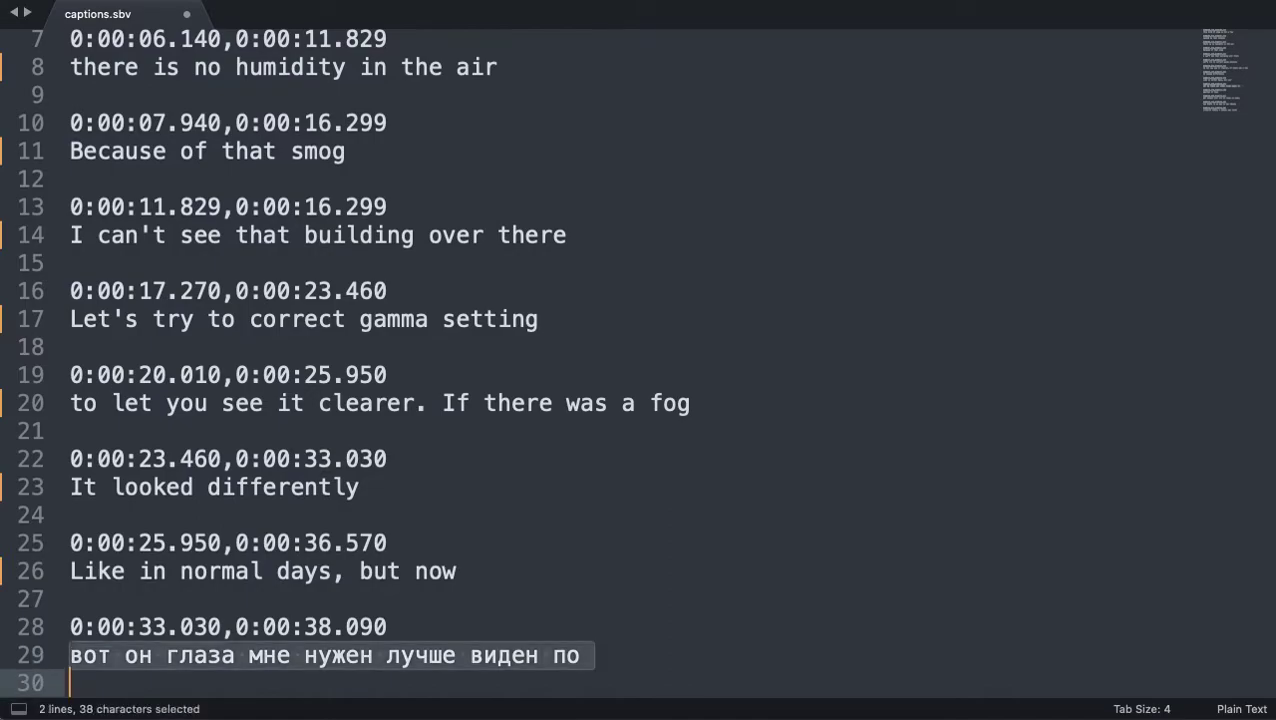
pyautogui.hotkey('shift', 'Left')
pyautogui.scroll(-5, 633, 559)
pyautogui.scroll(-1, 633, 559)
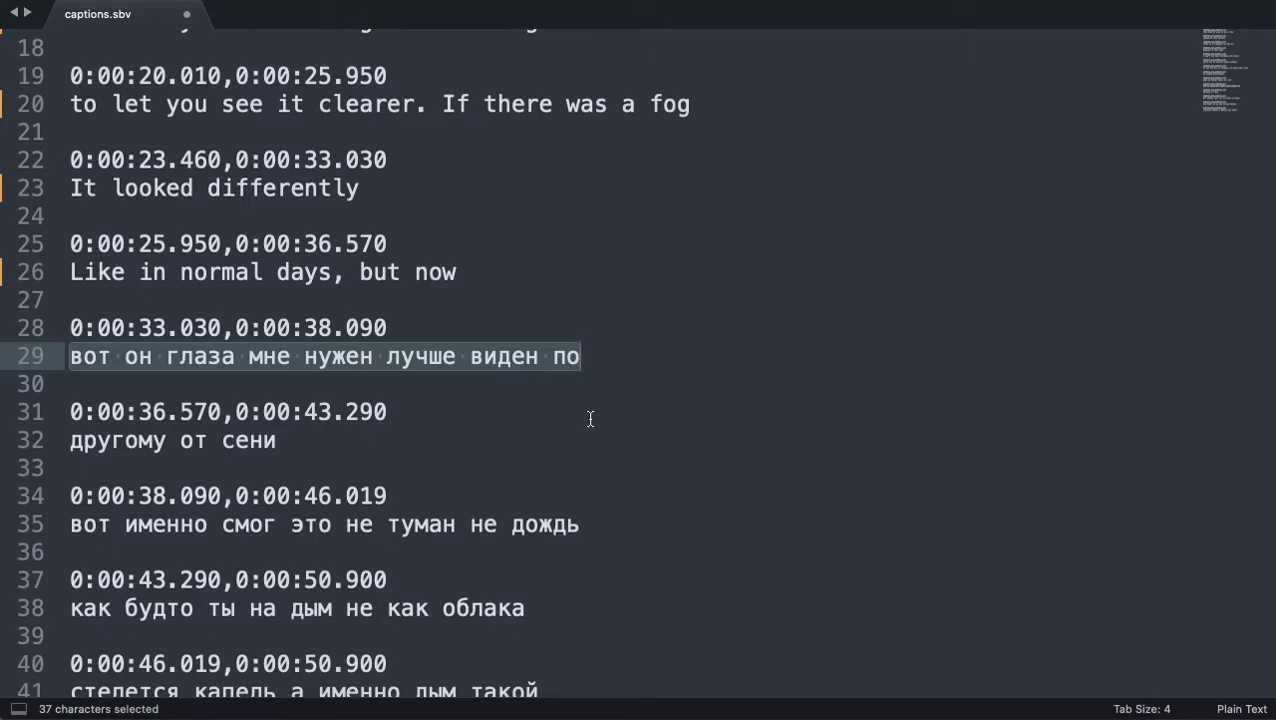
# - Finish the caption 'using me own eyes' and translate the next one as 'It seems different'
pyautogui.write('us')
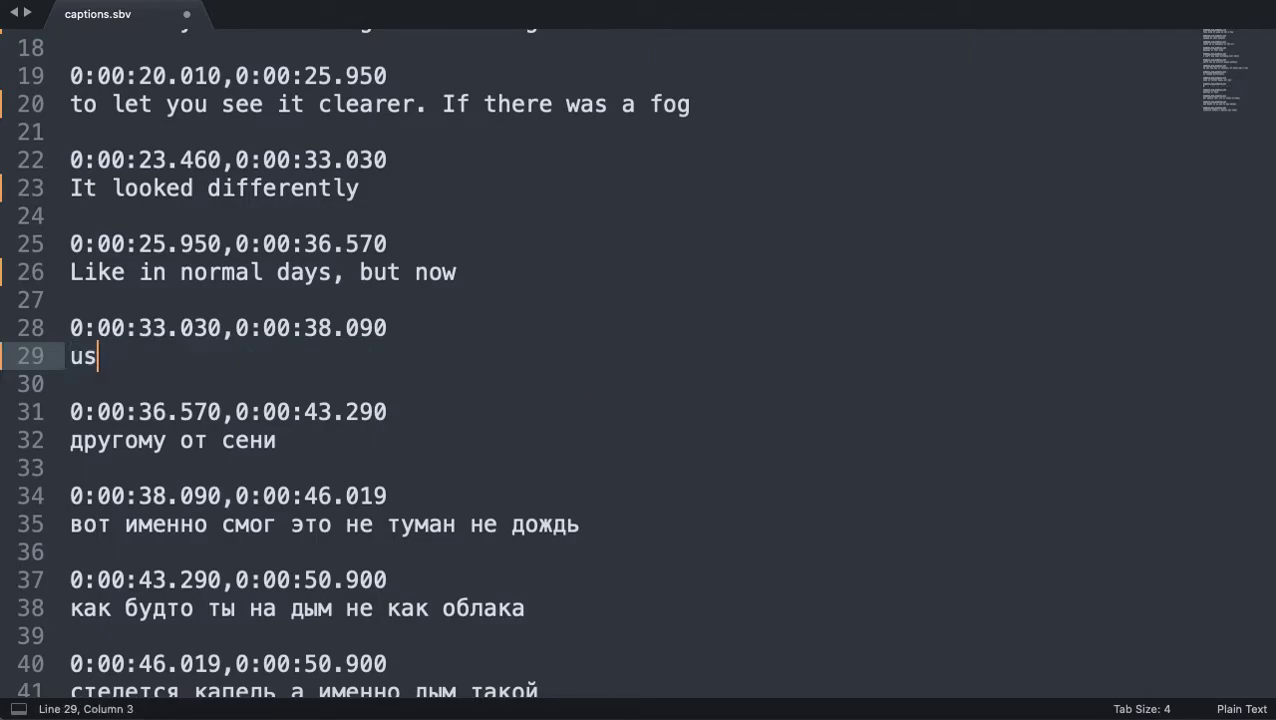
pyautogui.write('ing me')
pyautogui.write('y ow')
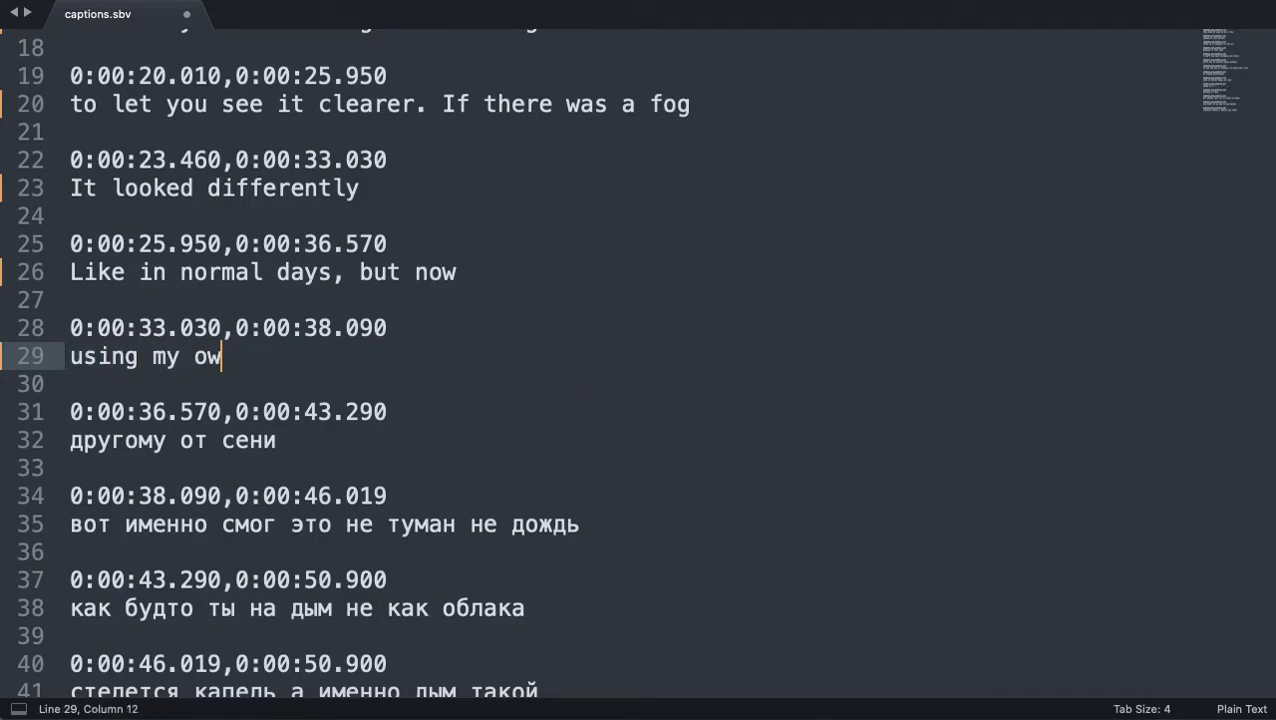
pyautogui.write('n eys')
pyautogui.press('BackSpace')
pyautogui.write('ey')
pyautogui.press('BackSpace')
pyautogui.write('s')
pyautogui.press('Down')
pyautogui.press('Down')
pyautogui.press('Down')
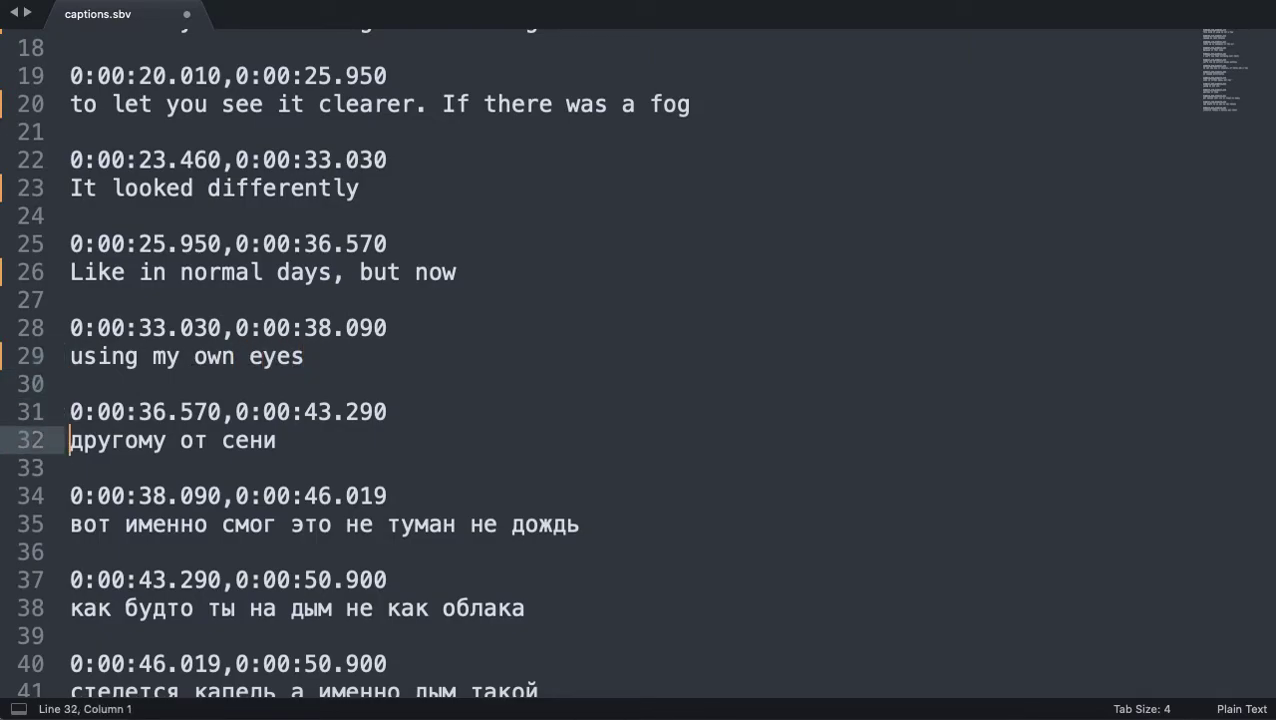
pyautogui.hotkey('shift', 'End')
pyautogui.write('ITs')
pyautogui.press('BackSpace')
pyautogui.press('BackSpace')
pyautogui.write('t ')
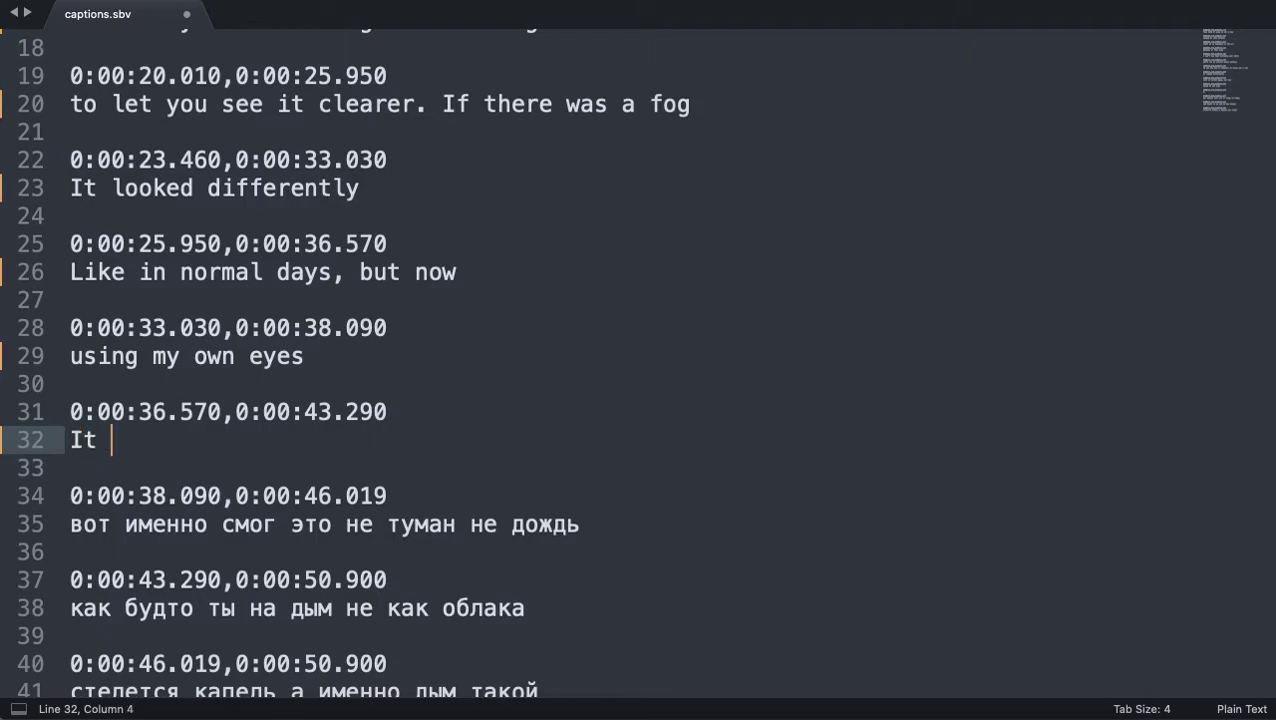
pyautogui.write('seems di')
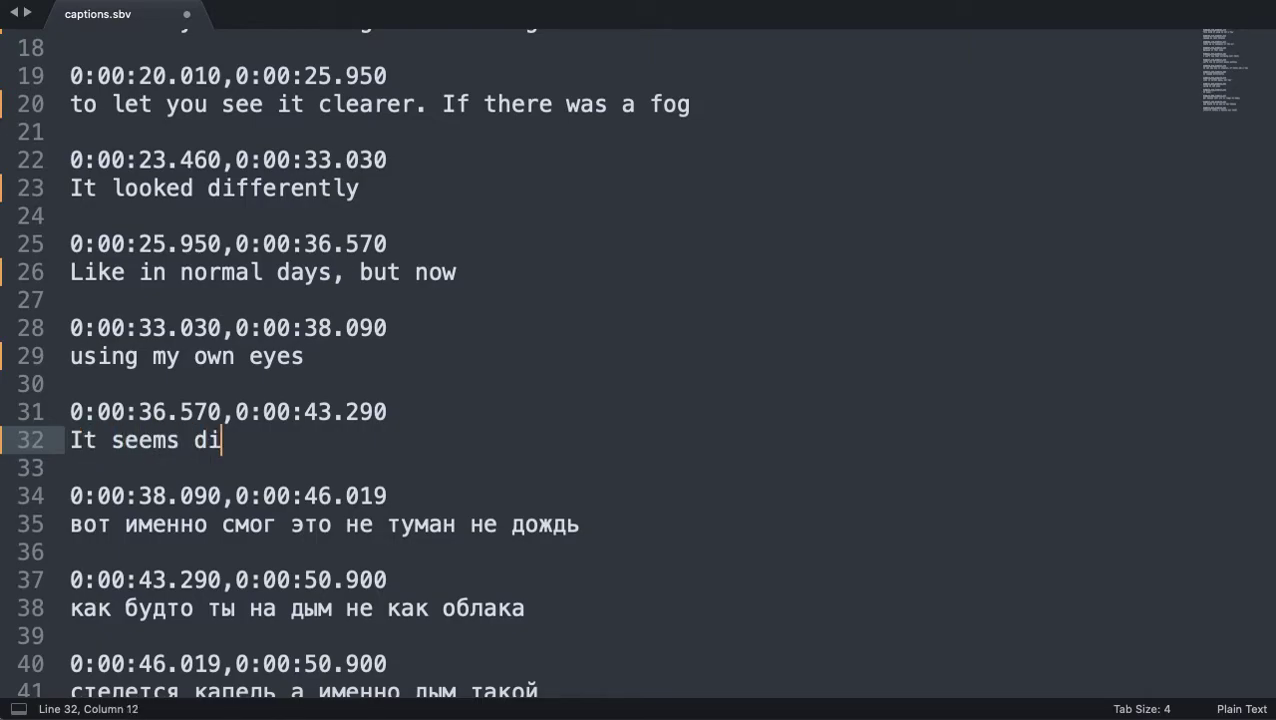
pyautogui.write('fferent')
# - Translate the line-35 caption as 'Not just when it's raining or there is some fog'
pyautogui.press('Down')
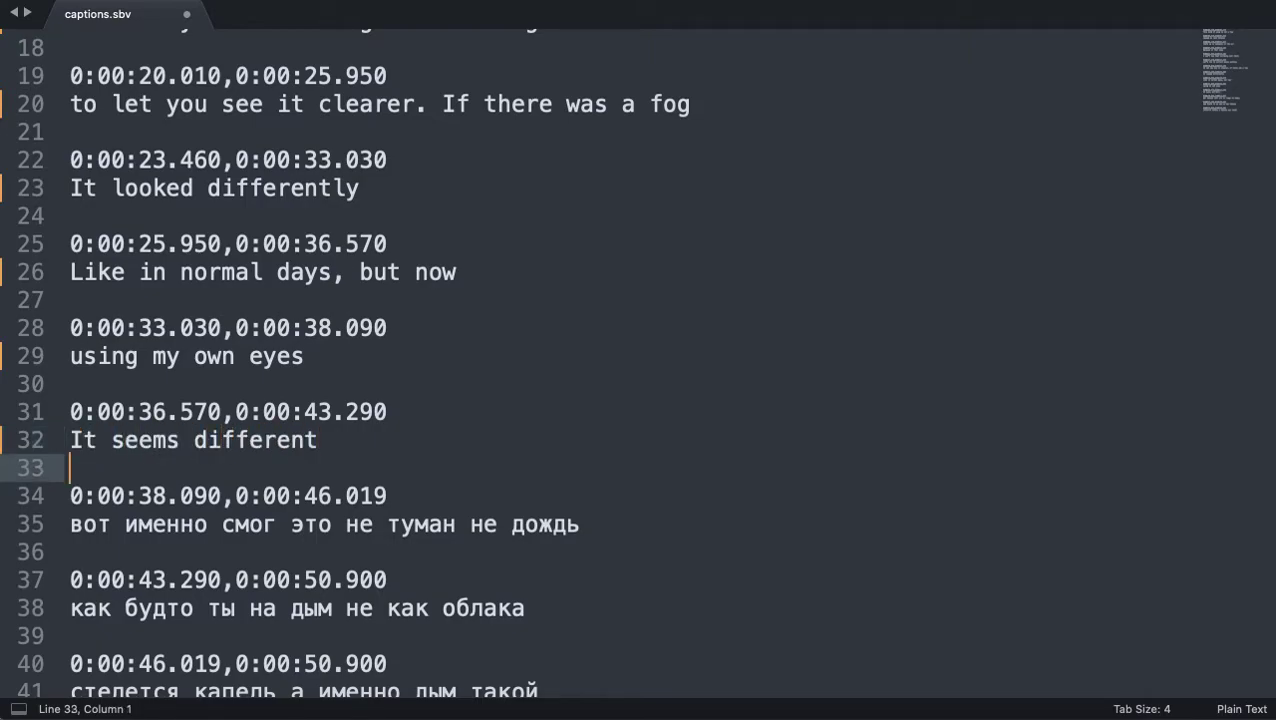
pyautogui.press('Down')
pyautogui.press('Down')
pyautogui.hotkey('shift', 'Down')
pyautogui.hotkey('shift', 'Left')
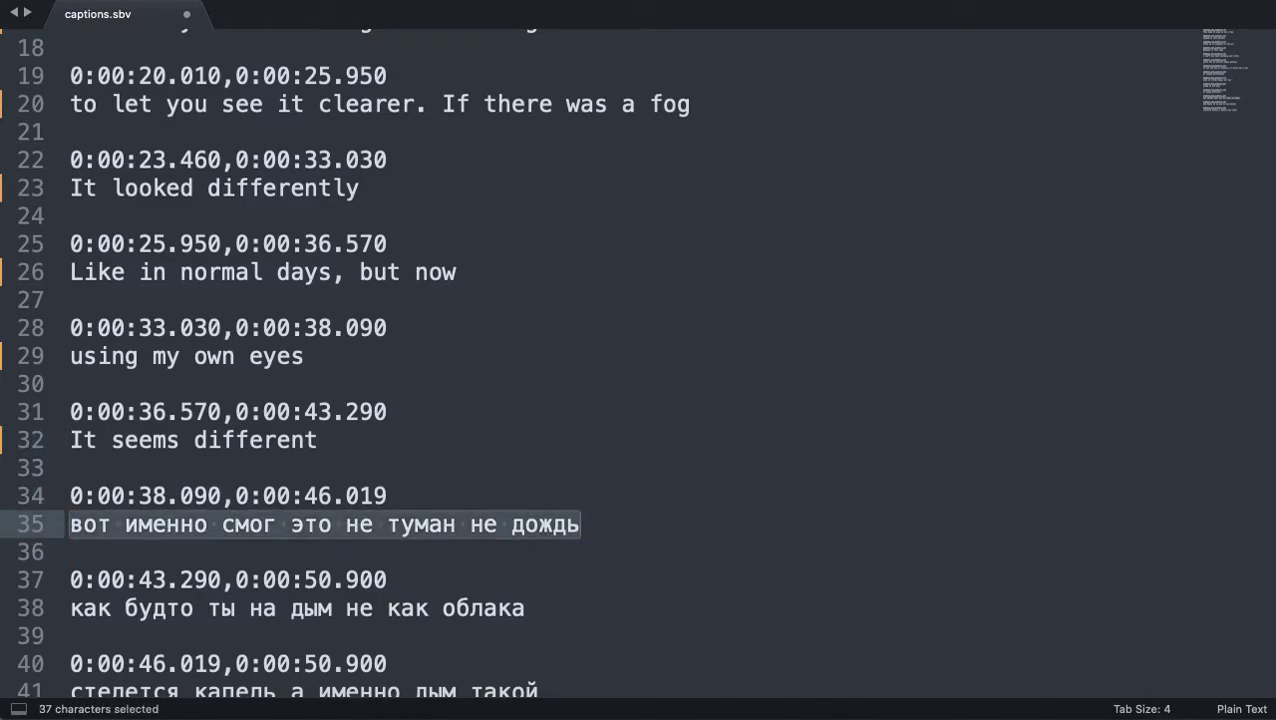
pyautogui.write('Not just w')
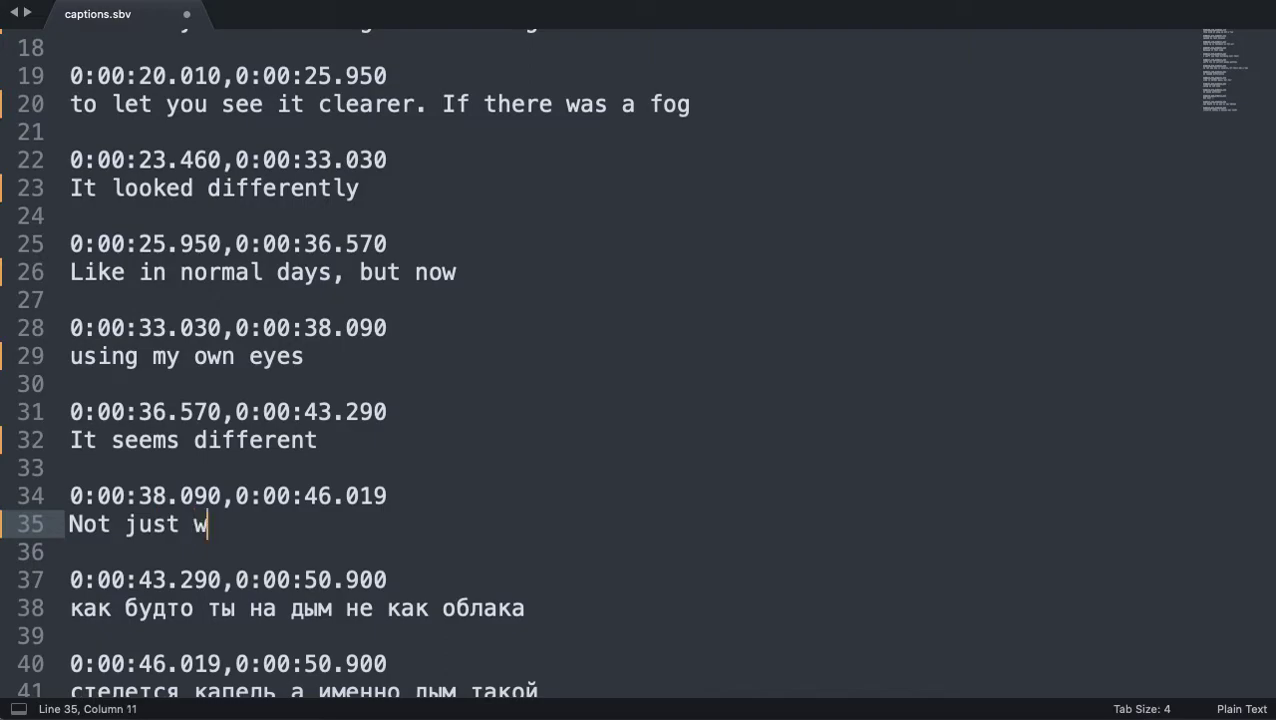
pyautogui.write("hen it's ra")
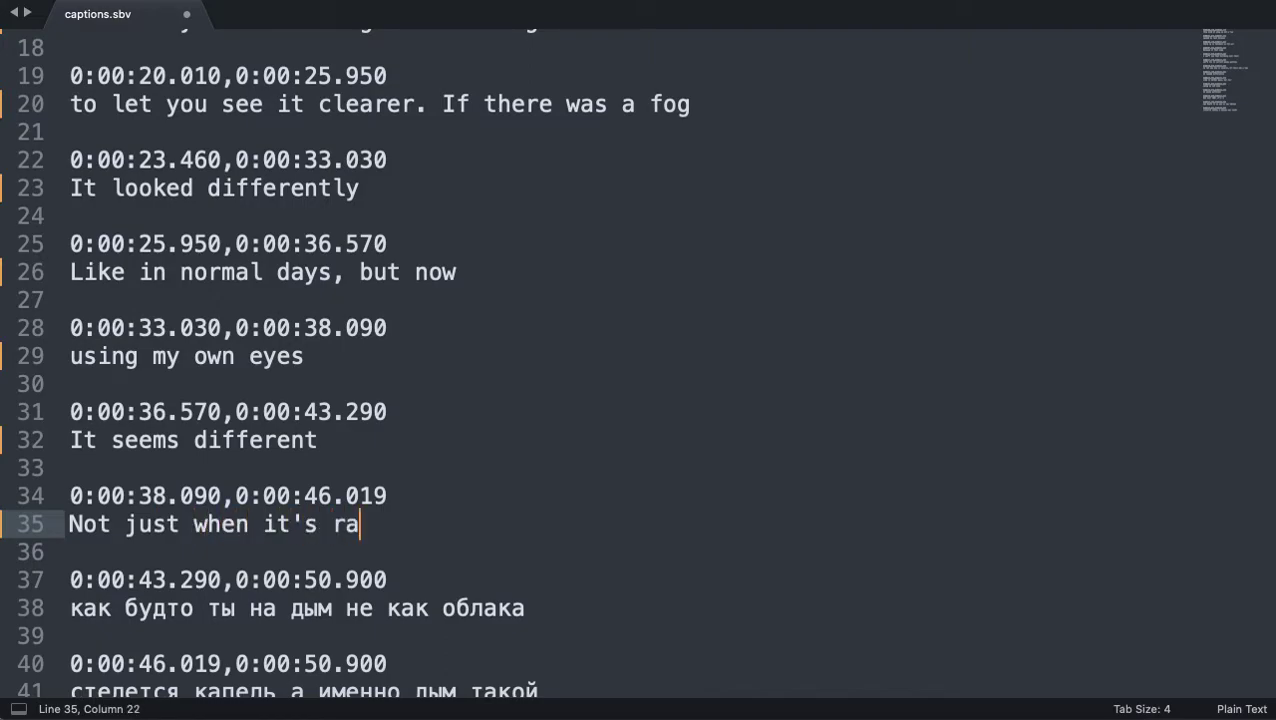
pyautogui.write('ining ao')
pyautogui.press('BackSpace')
pyautogui.press('BackSpace')
pyautogui.write('or ')
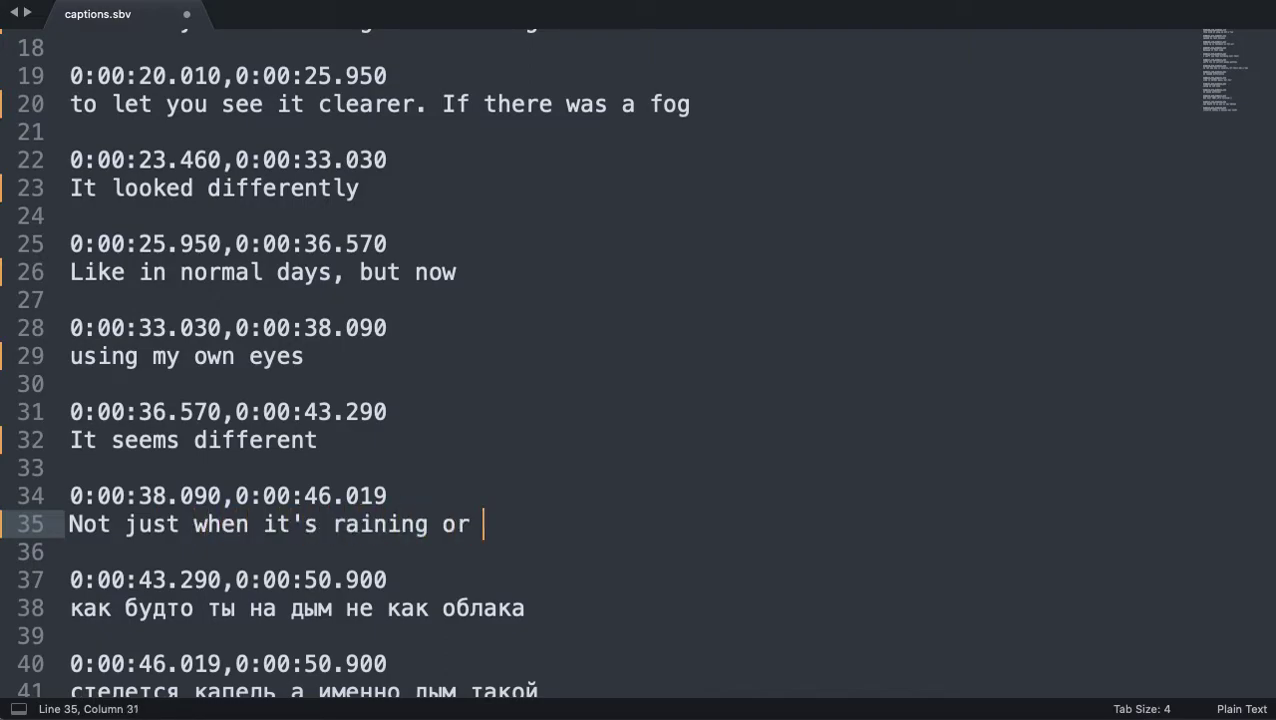
pyautogui.write('there is f')
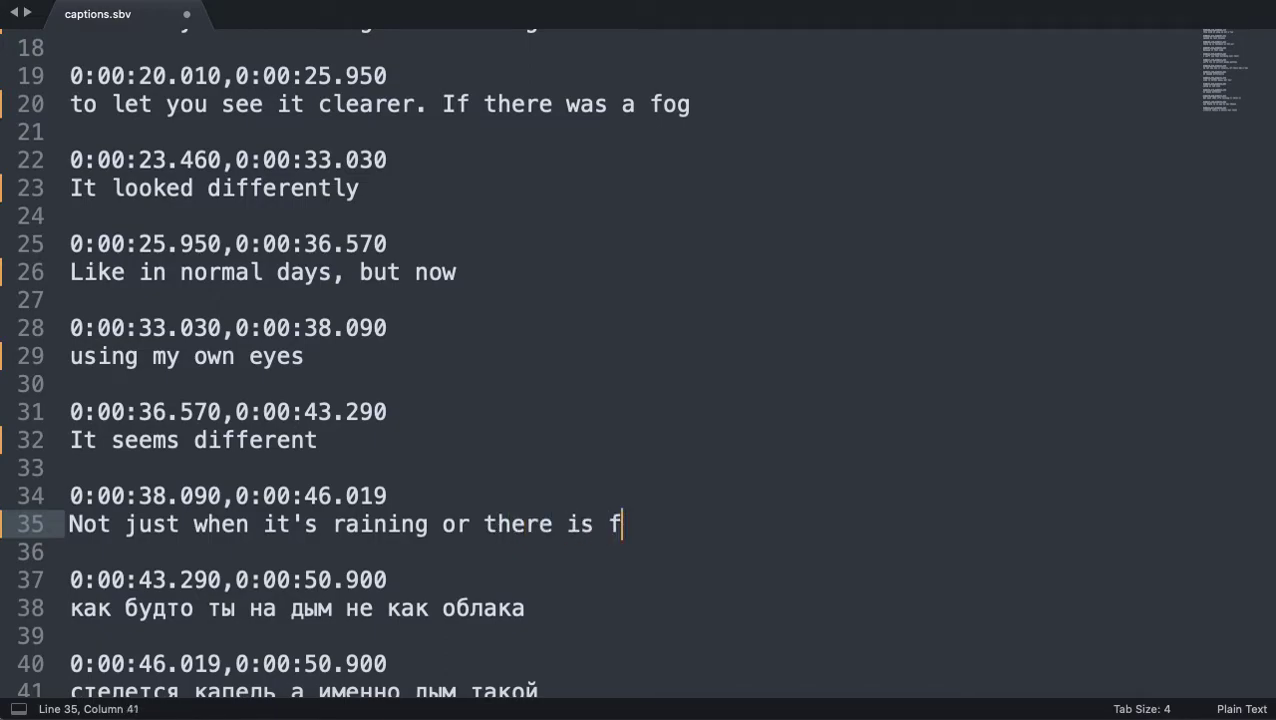
pyautogui.press('BackSpace')
pyautogui.write('some fog')
pyautogui.press('Down')
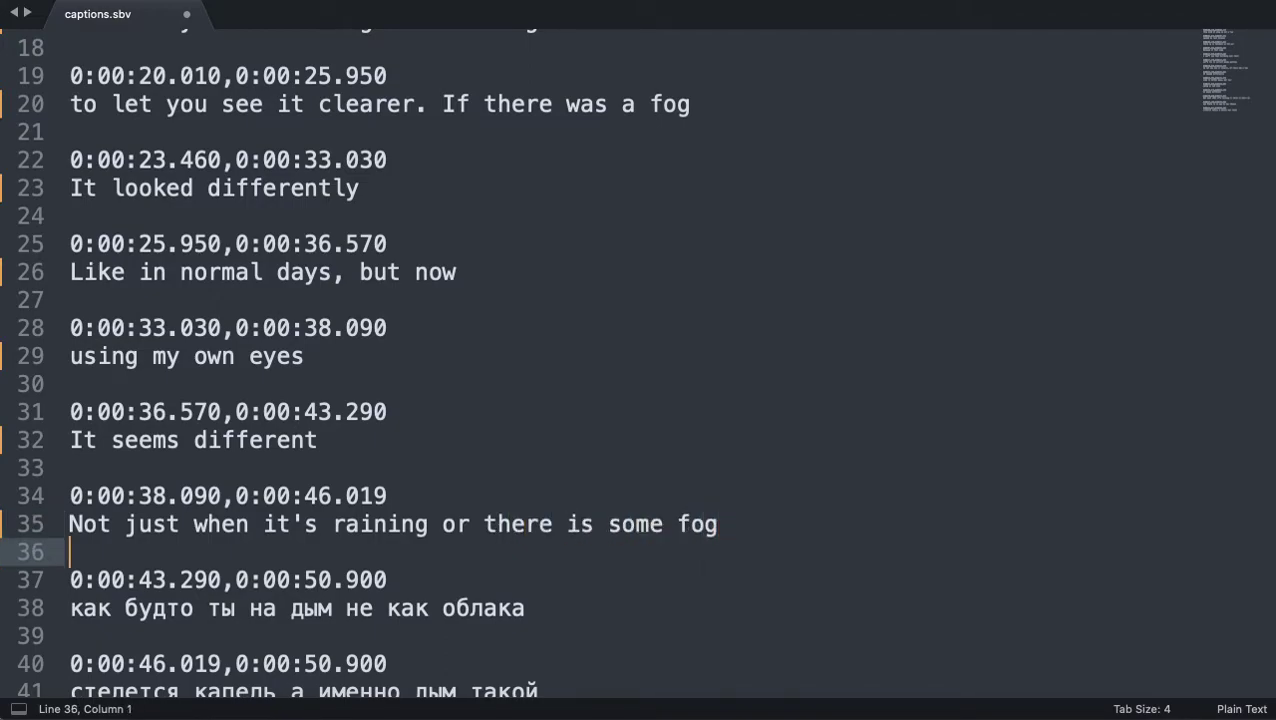
# - Translate the line-38 caption as 'More like a pipe smoke from the factory'
pyautogui.press('Down')
pyautogui.press('Down')
pyautogui.press('super+shift+Right')
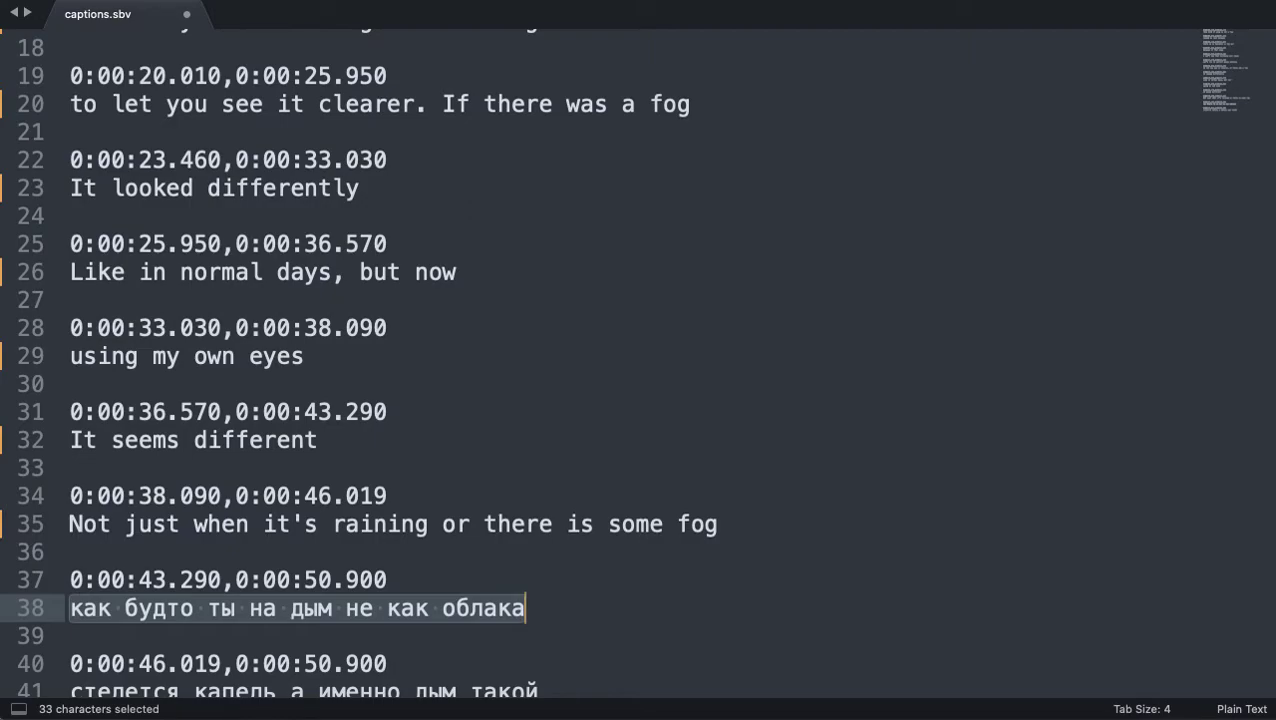
pyautogui.write('More ')
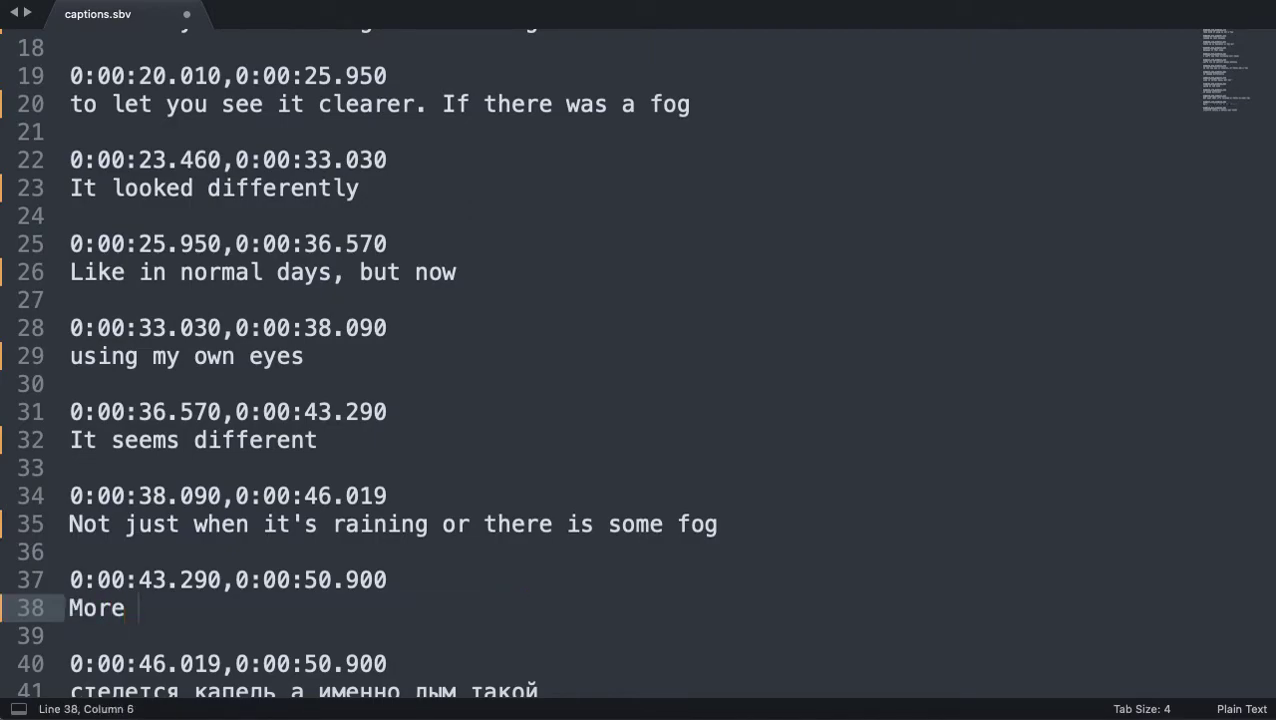
pyautogui.write('like ')
pyautogui.write('s ')
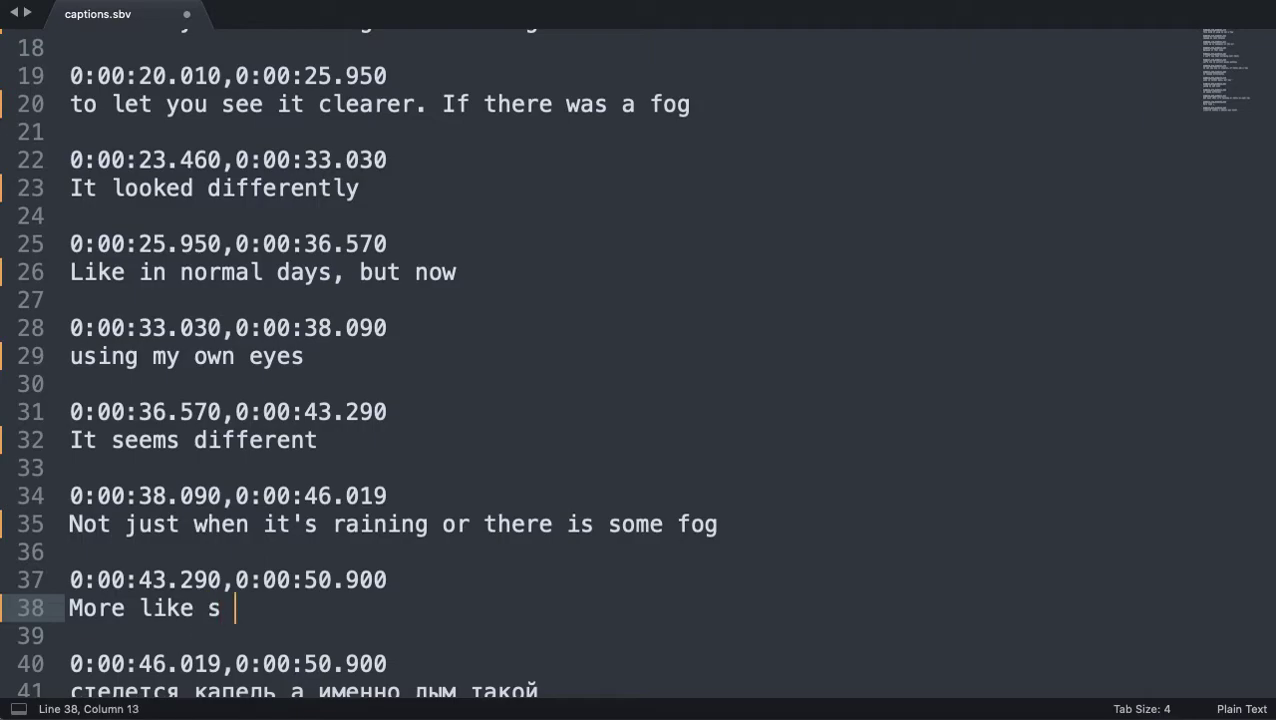
pyautogui.write('s')
pyautogui.press('BackSpace')
pyautogui.press('BackSpace')
pyautogui.press('BackSpace')
pyautogui.write('a ')
pyautogui.write('pipe ')
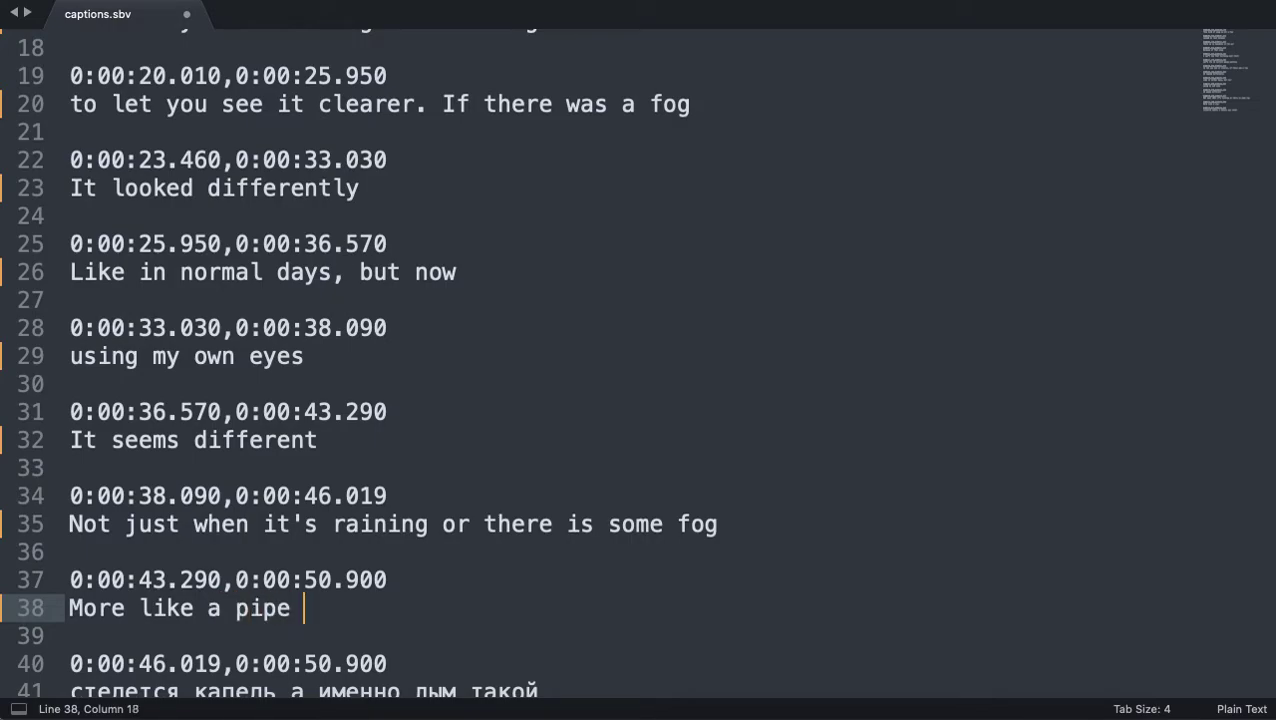
pyautogui.write('smoke for')
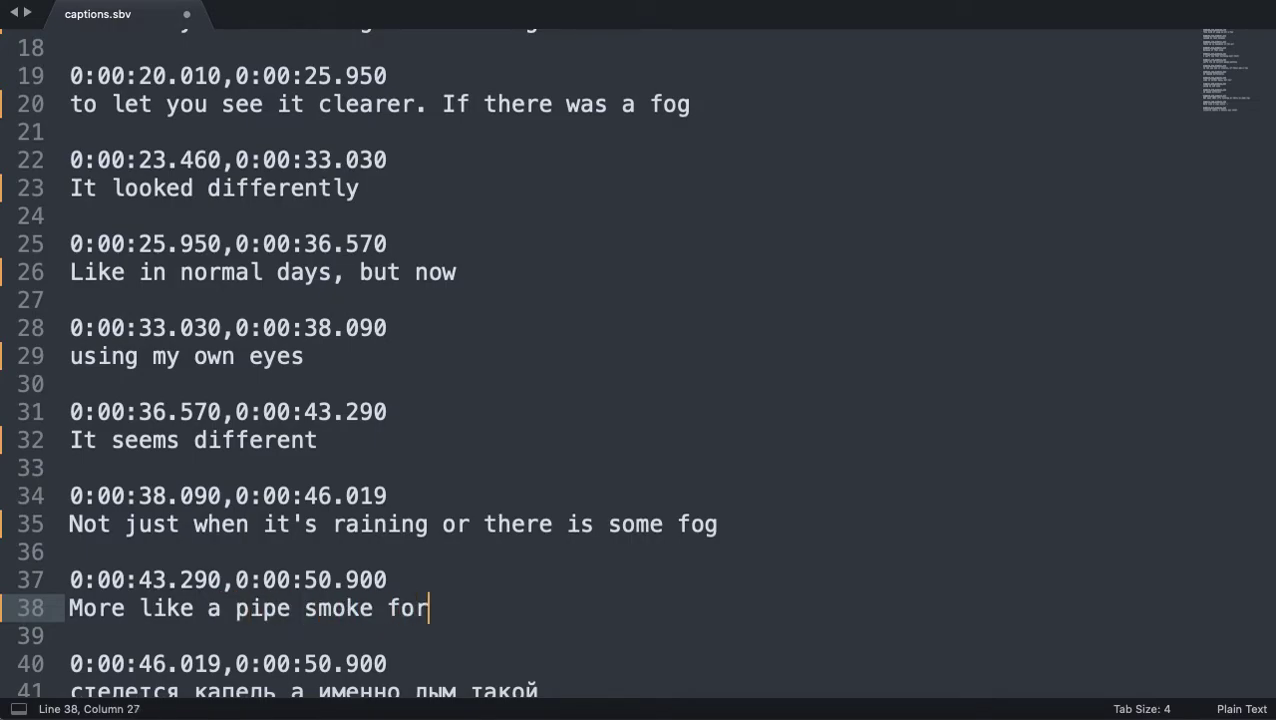
pyautogui.press('BackSpace')
pyautogui.press('BackSpace')
pyautogui.write('rom the fa')
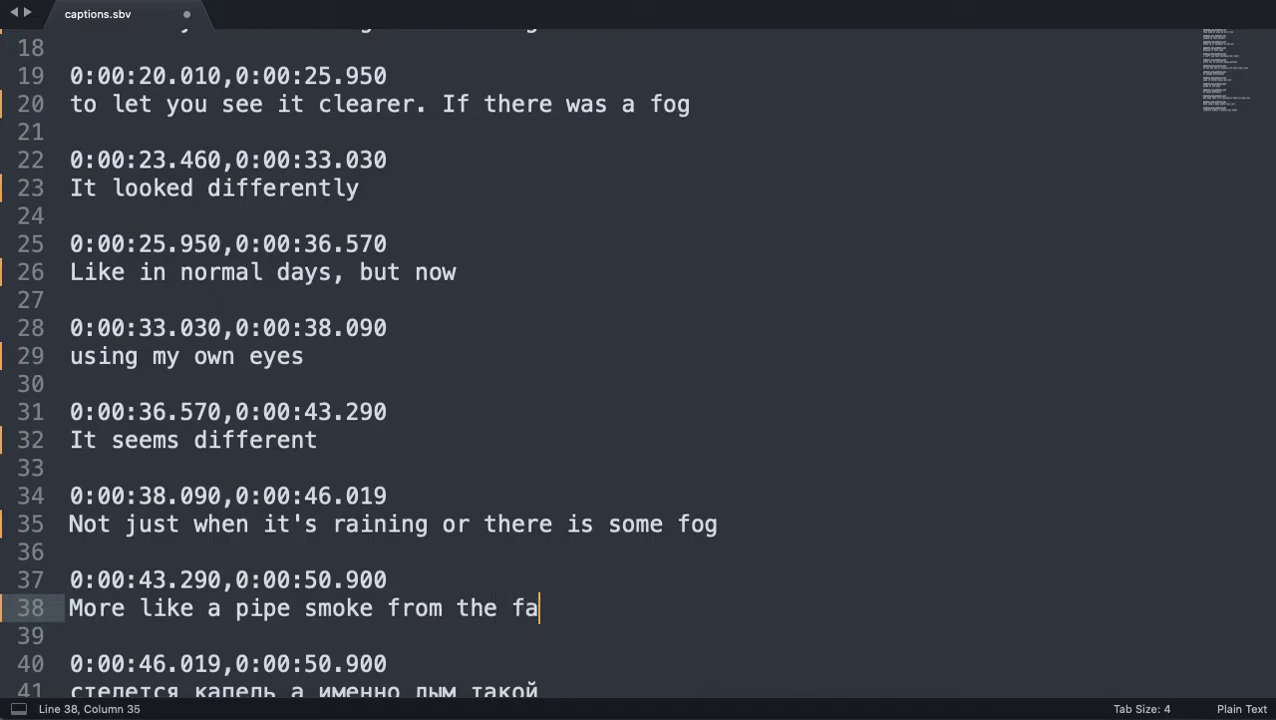
pyautogui.write('ctory')
# - Replace the last Cyrillic caption with 'It can't form any water drops'
pyautogui.press('Down')
pyautogui.press('Down')
pyautogui.press('Down')
pyautogui.press('Home')
pyautogui.press('Down')
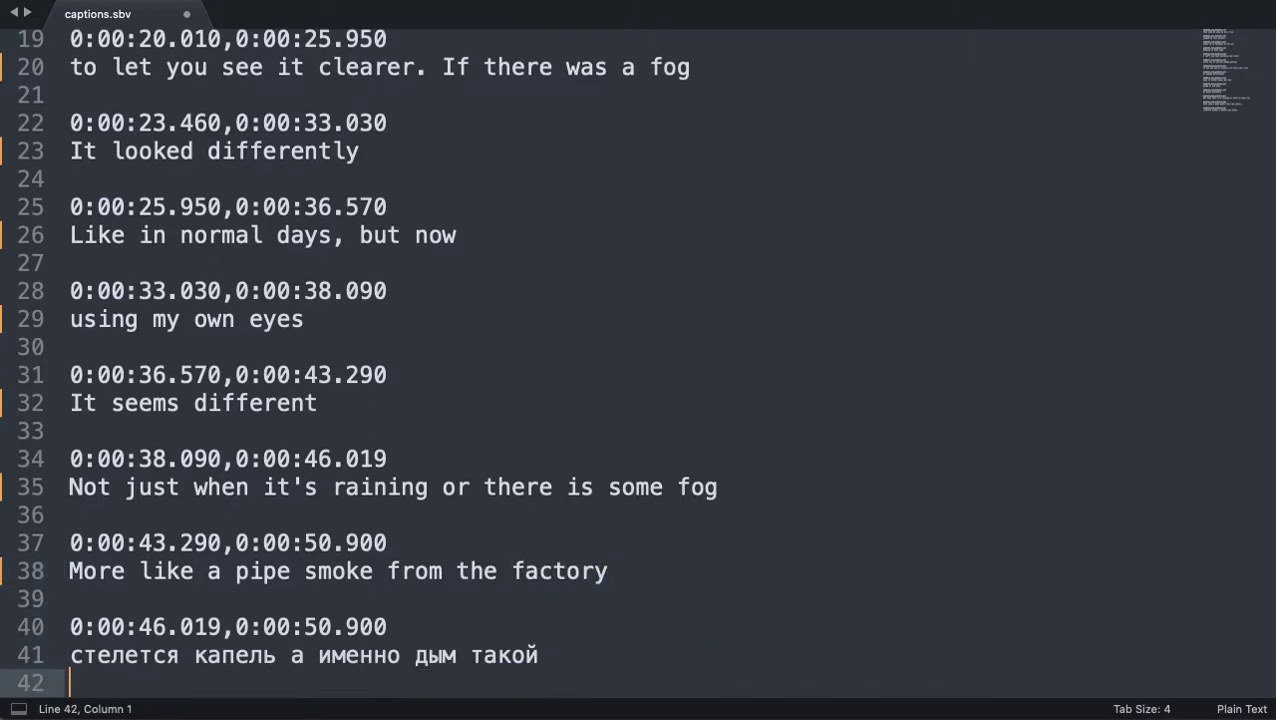
pyautogui.press('Up')
pyautogui.hotkey('shift', 'End')
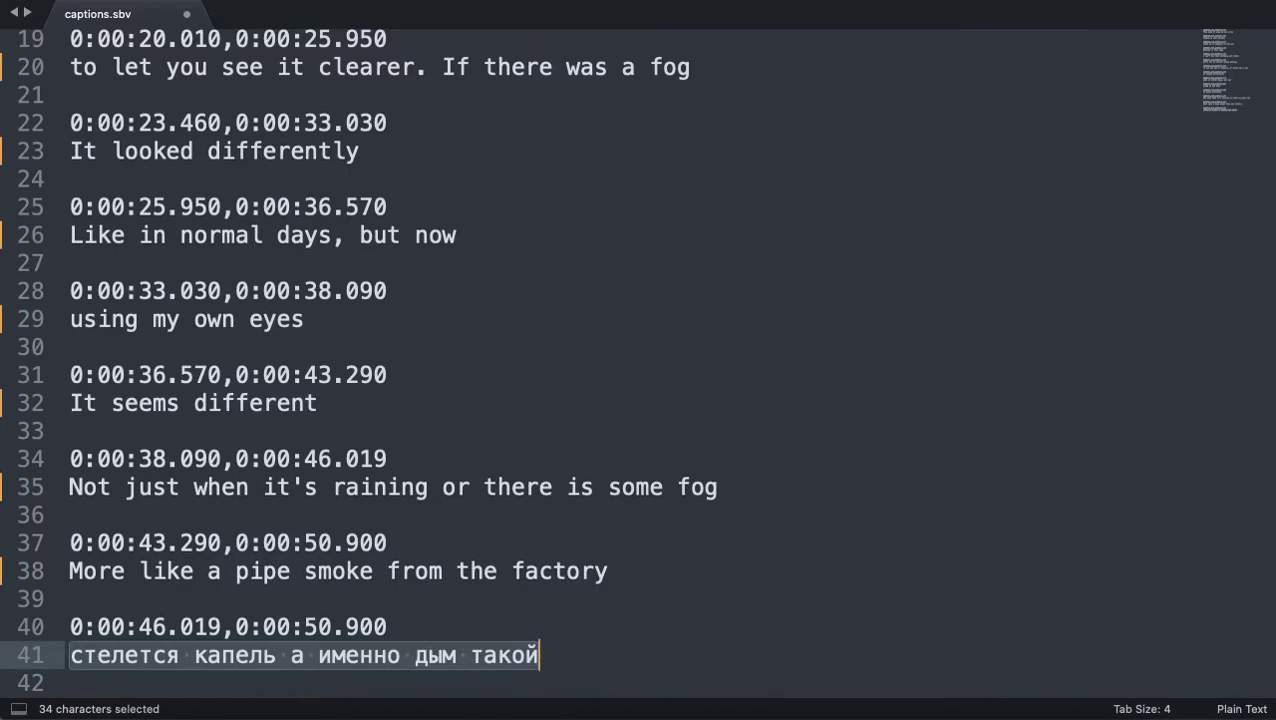
pyautogui.write('It')
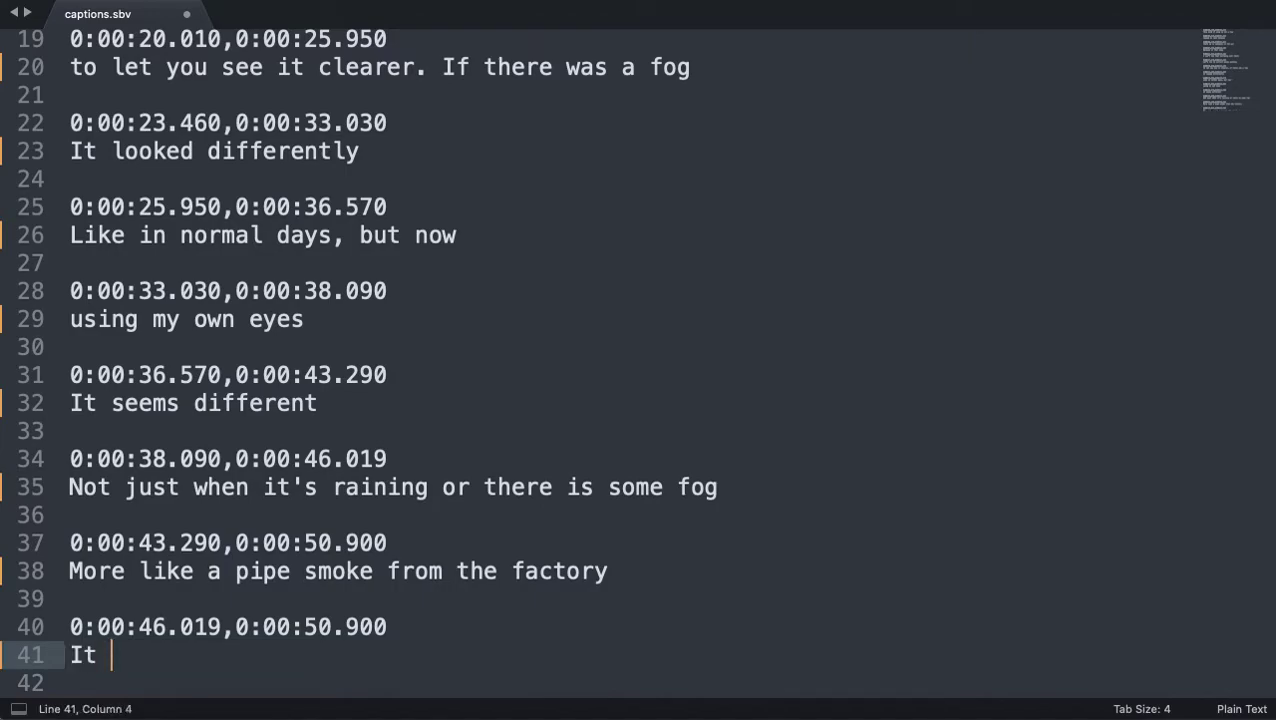
pyautogui.write("'can't form ")
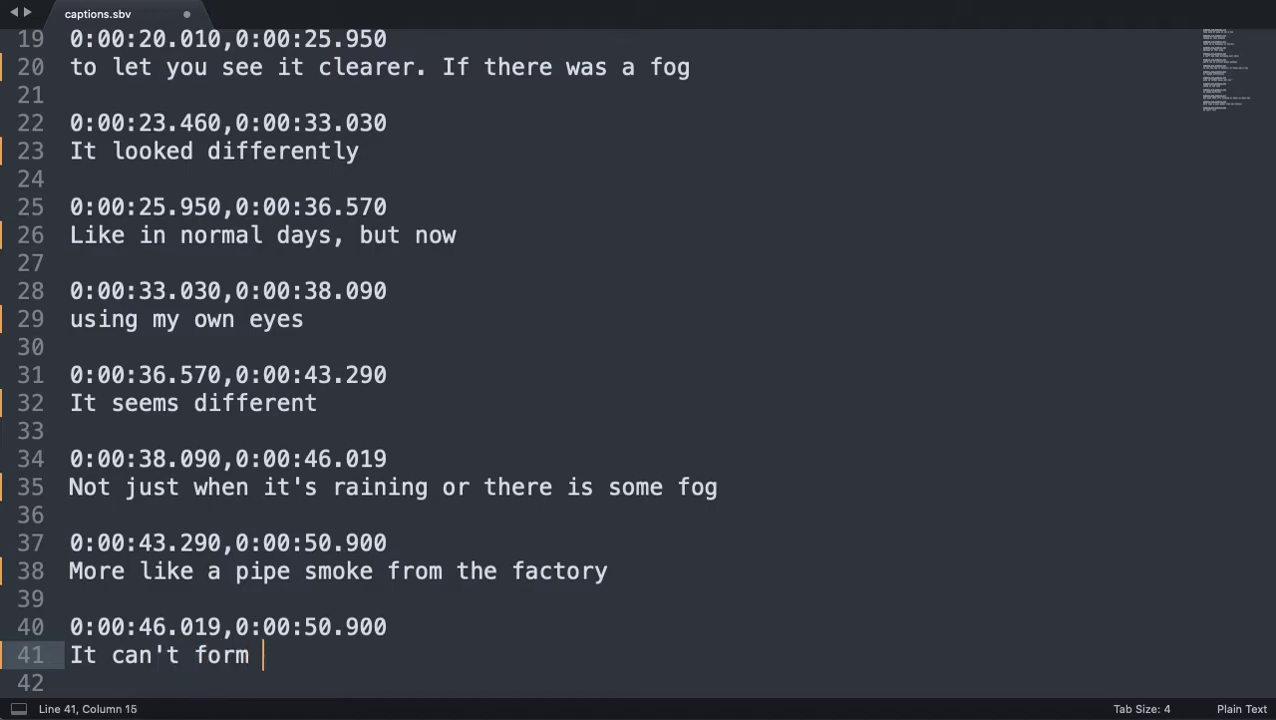
pyautogui.write('any d')
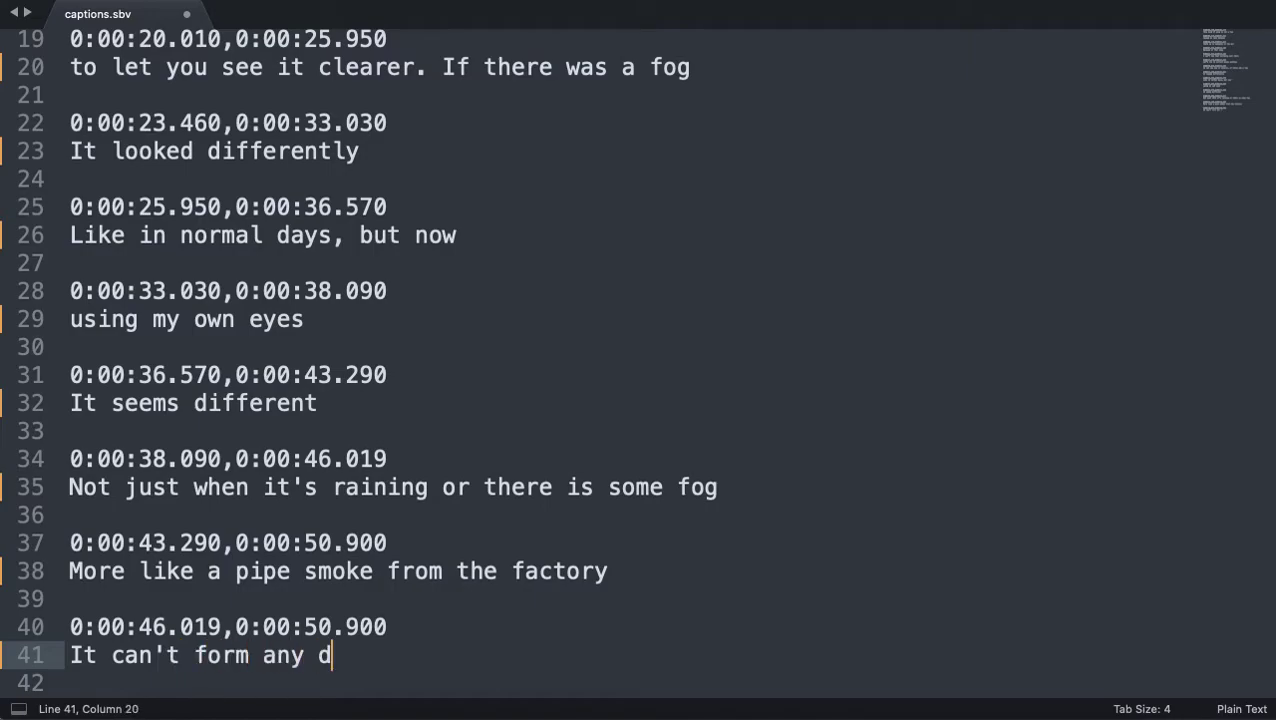
pyautogui.press('BackSpace')
pyautogui.write('water ')
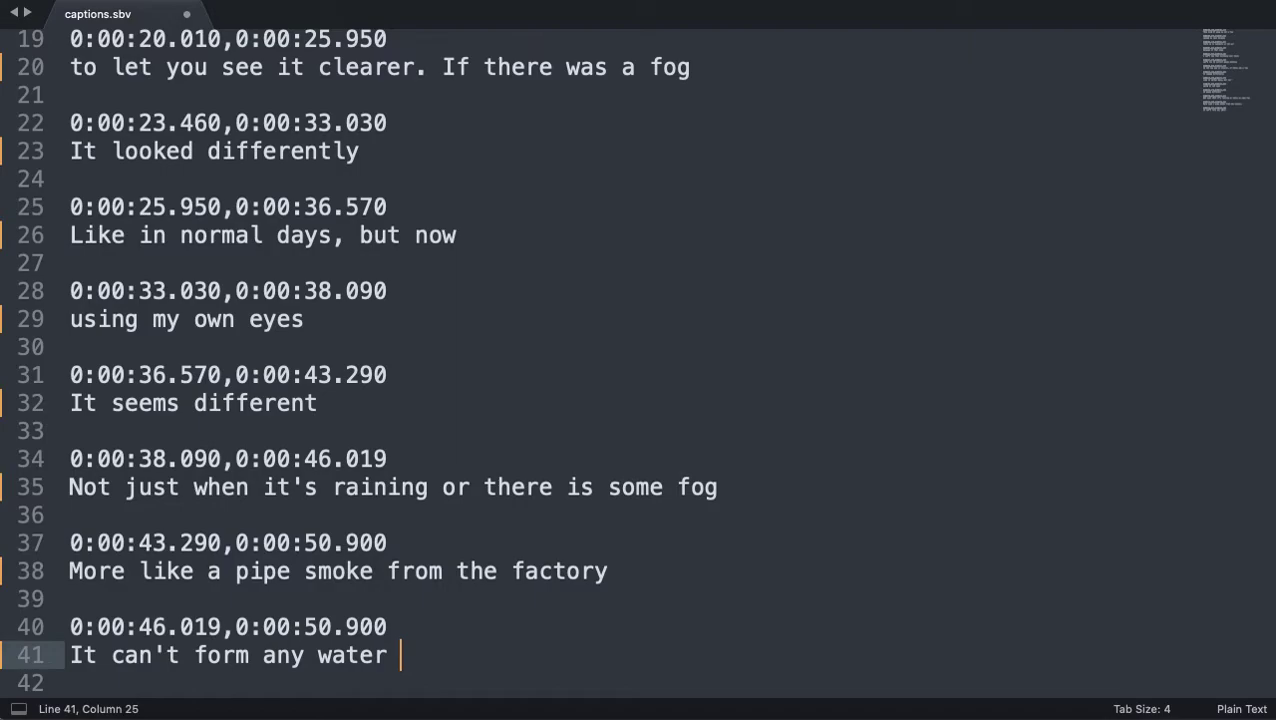
pyautogui.write('drops')
pyautogui.press('Return')
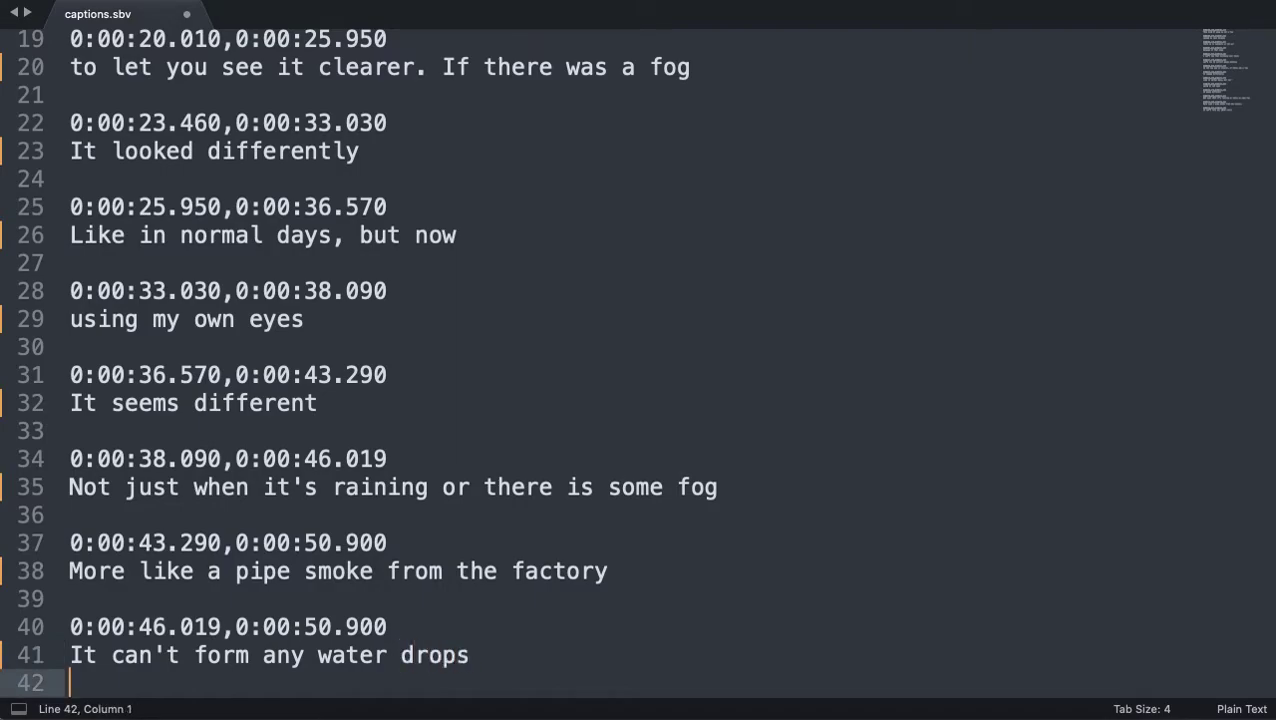
pyautogui.press('Return')
# - Reword the last caption to 'It can't condensate into water' and save captions.sbv
pyautogui.press('Left')
pyautogui.press('Left')
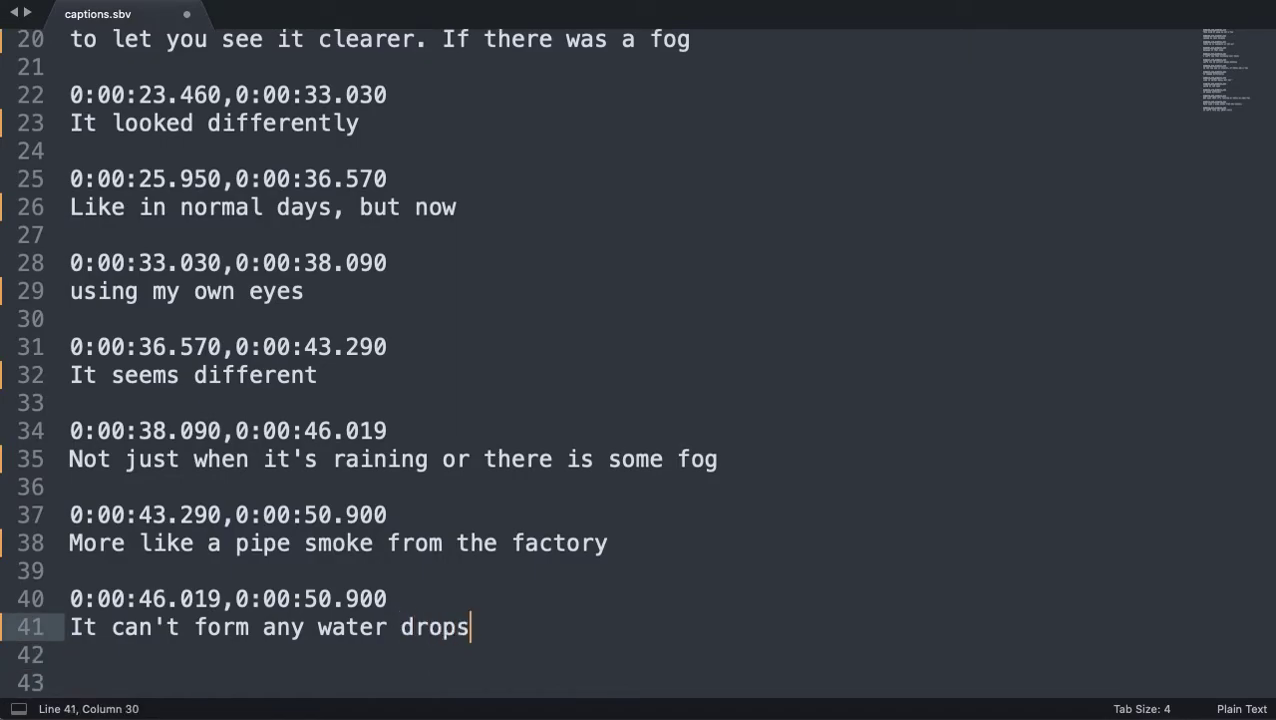
pyautogui.hotkey('alt', 'shift', 'Left')
pyautogui.hotkey('alt', 'shift', 'Left')
pyautogui.hotkey('alt', 'shift', 'Left')
pyautogui.hotkey('shift', 'Left')
pyautogui.hotkey('shift', 'Left')
pyautogui.hotkey('shift', 'Left')
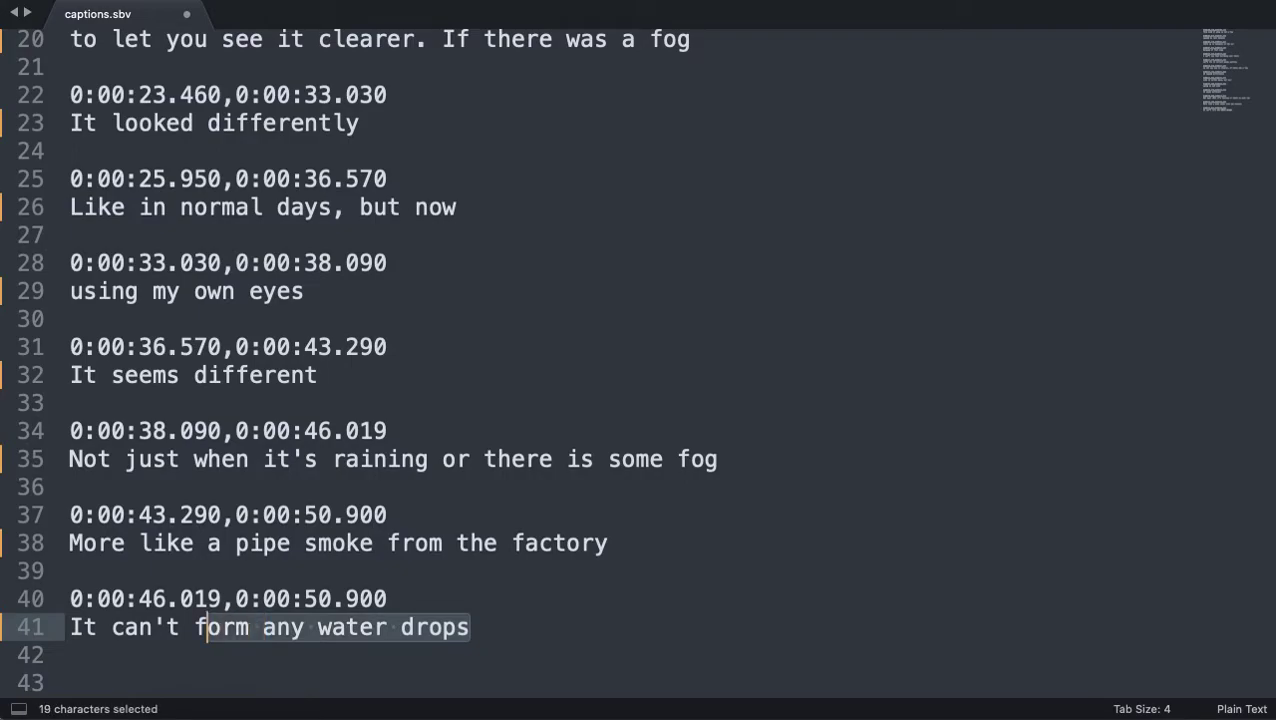
pyautogui.press('BackSpace')
pyautogui.press('BackSpace')
pyautogui.write('conde')
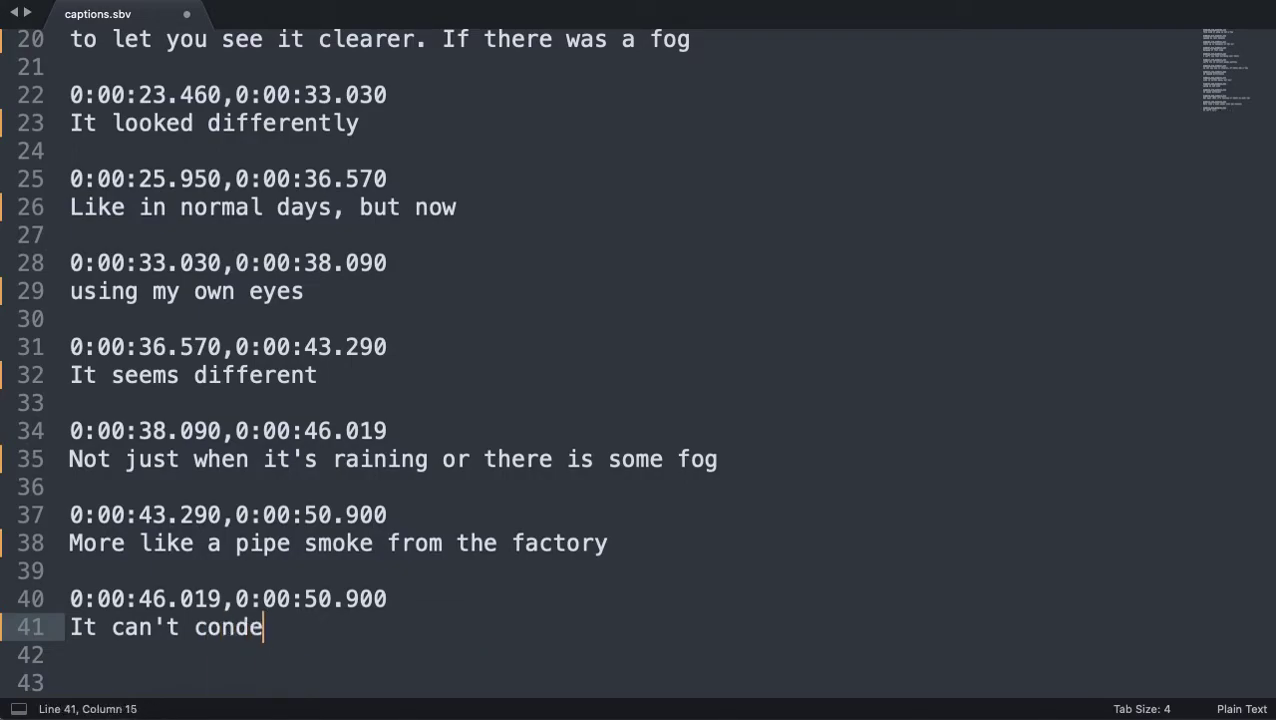
pyautogui.write('c')
pyautogui.write('nsate i')
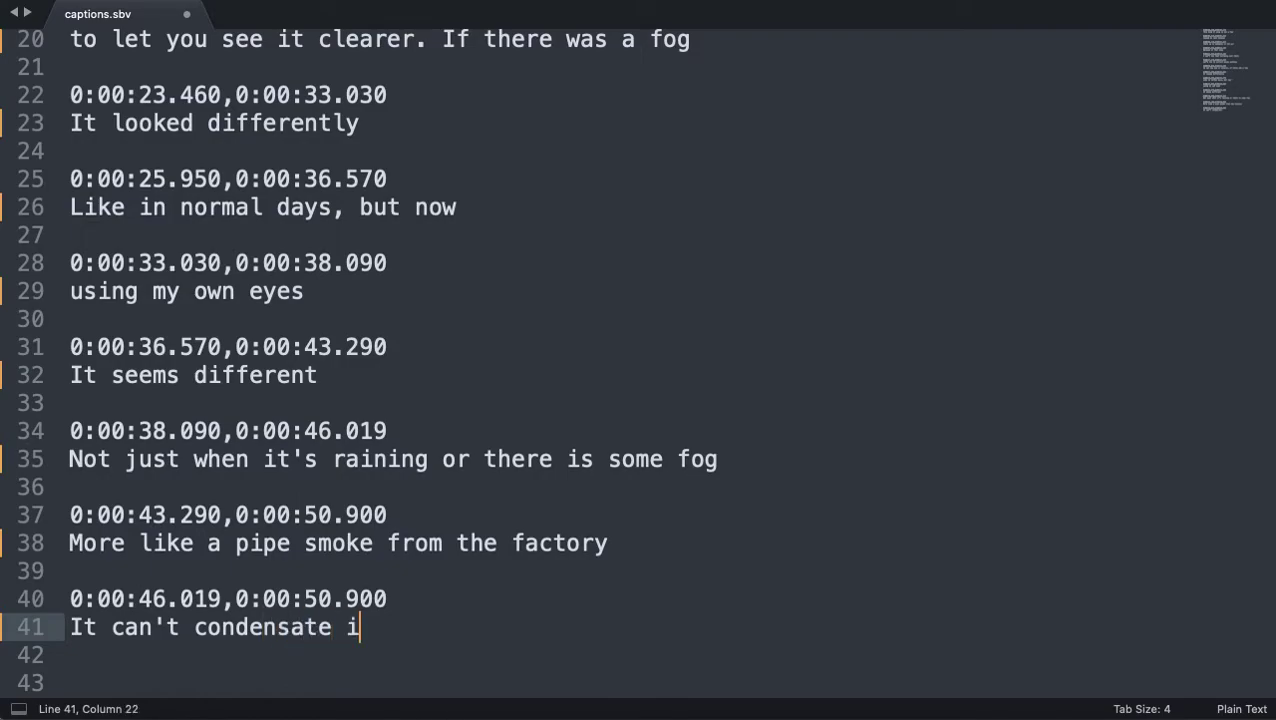
pyautogui.write('nto water')
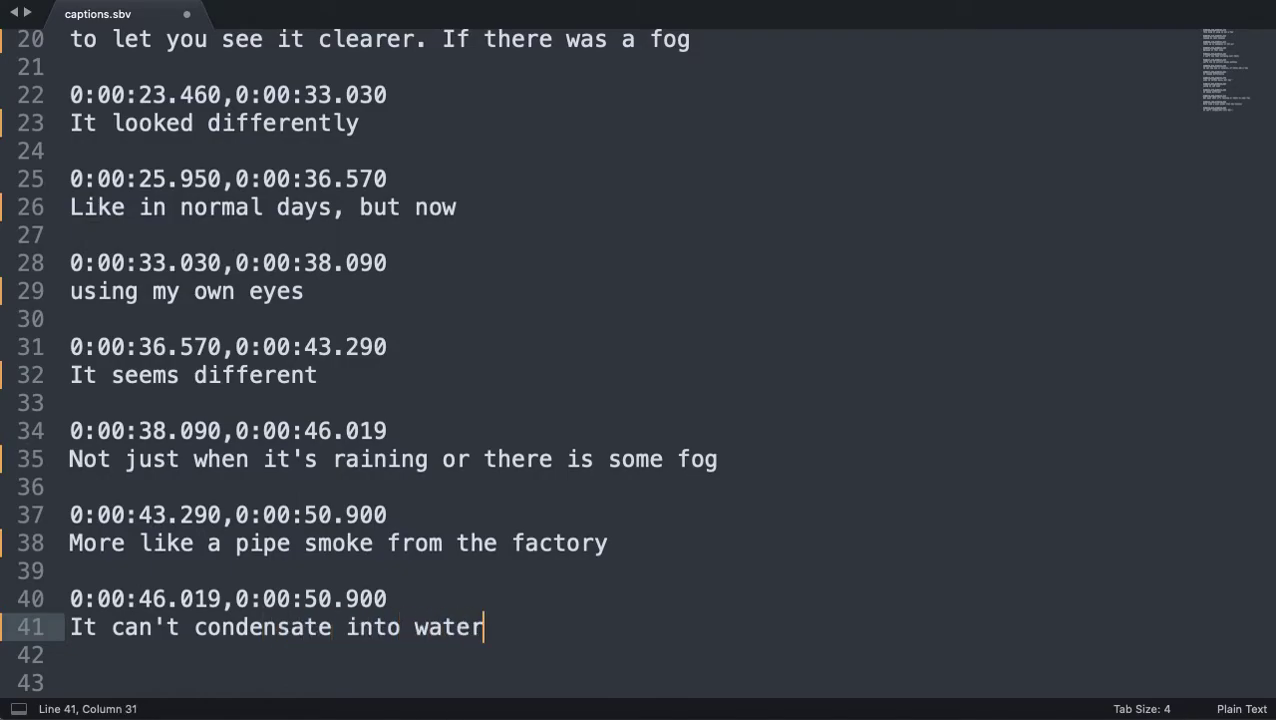
pyautogui.scroll(1, 595, 396)
pyautogui.press('super+s')
# - Back in YouTube Studio, dismiss the English title form and choose to upload a subtitles file
pyautogui.press('super+Tab')
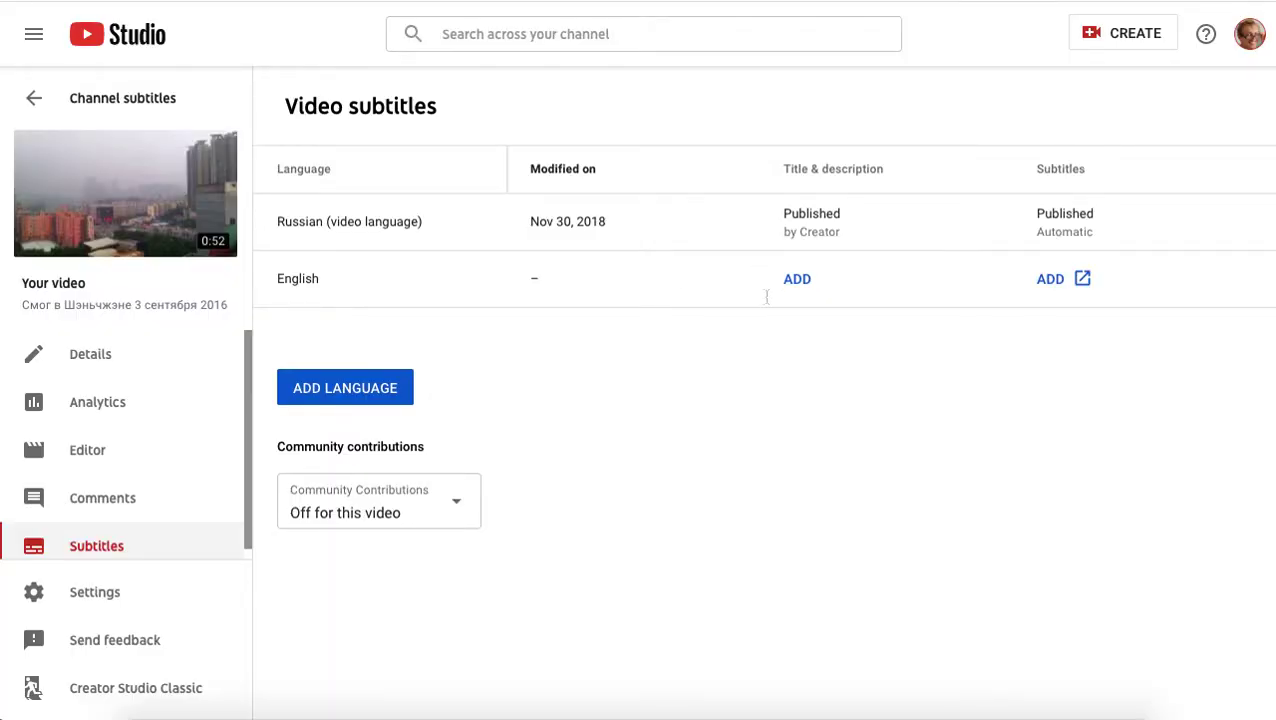
pyautogui.click(797, 285)
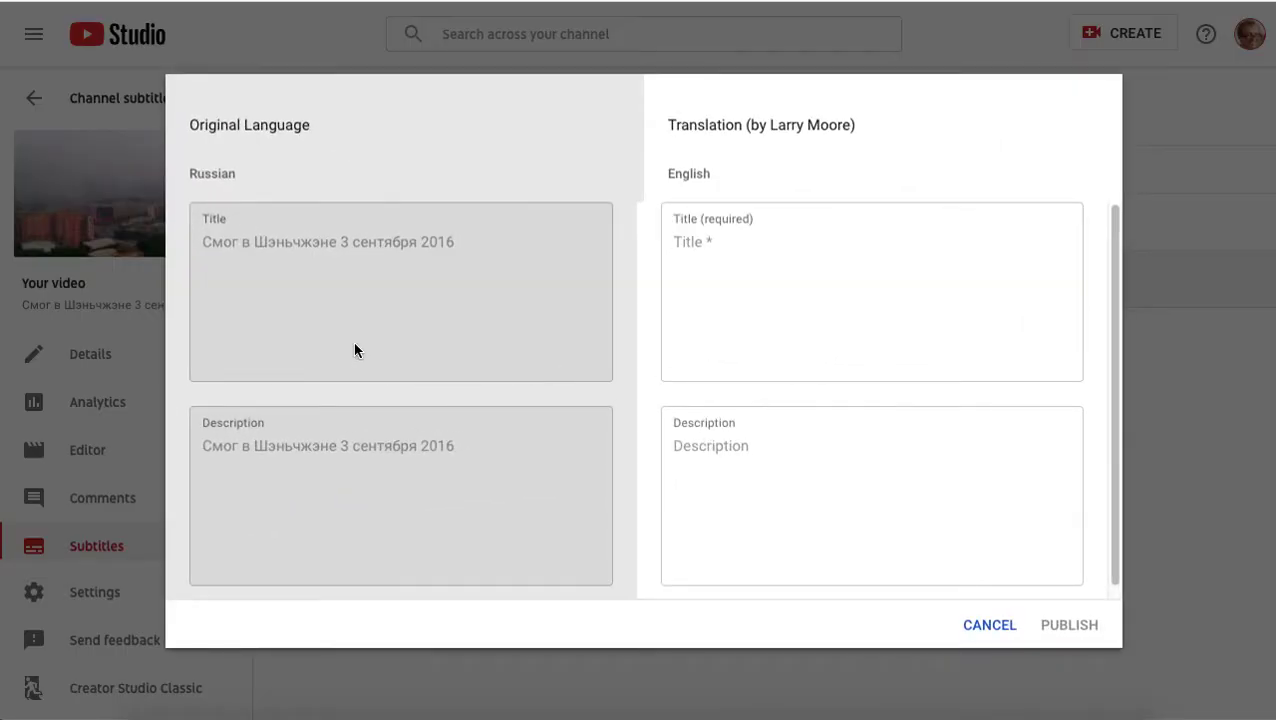
pyautogui.click(982, 630)
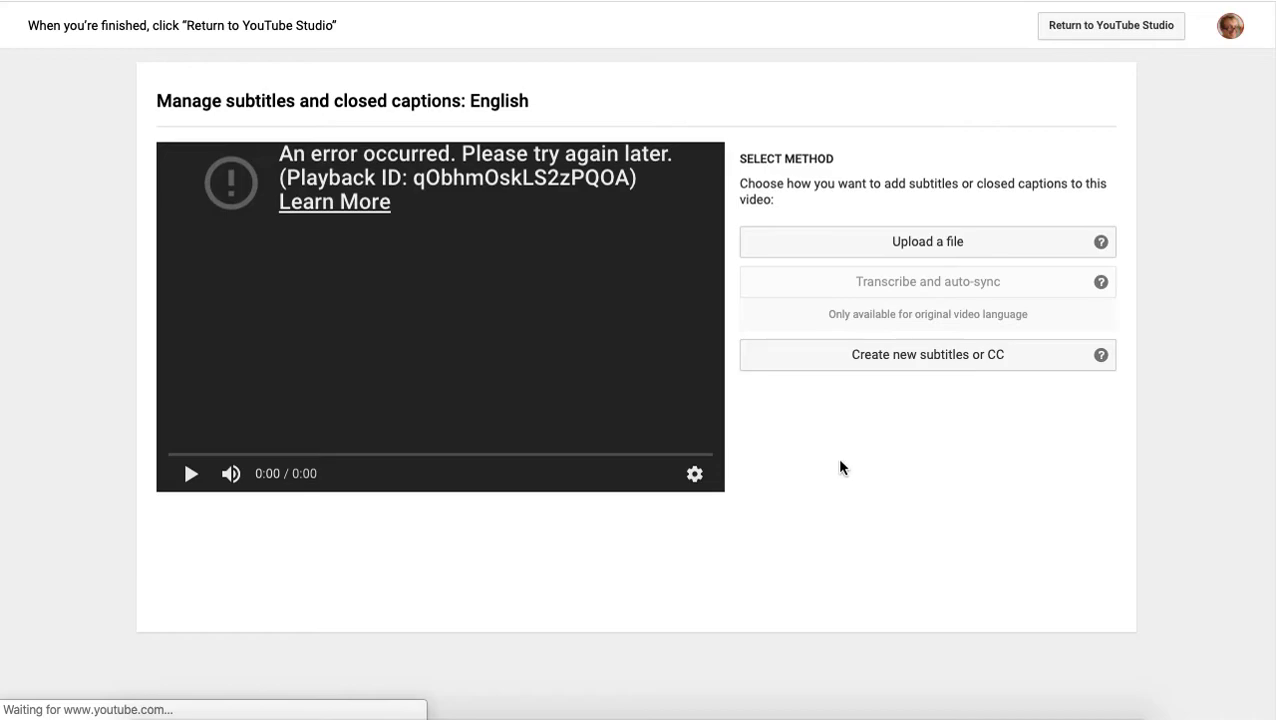
pyautogui.click(940, 241)
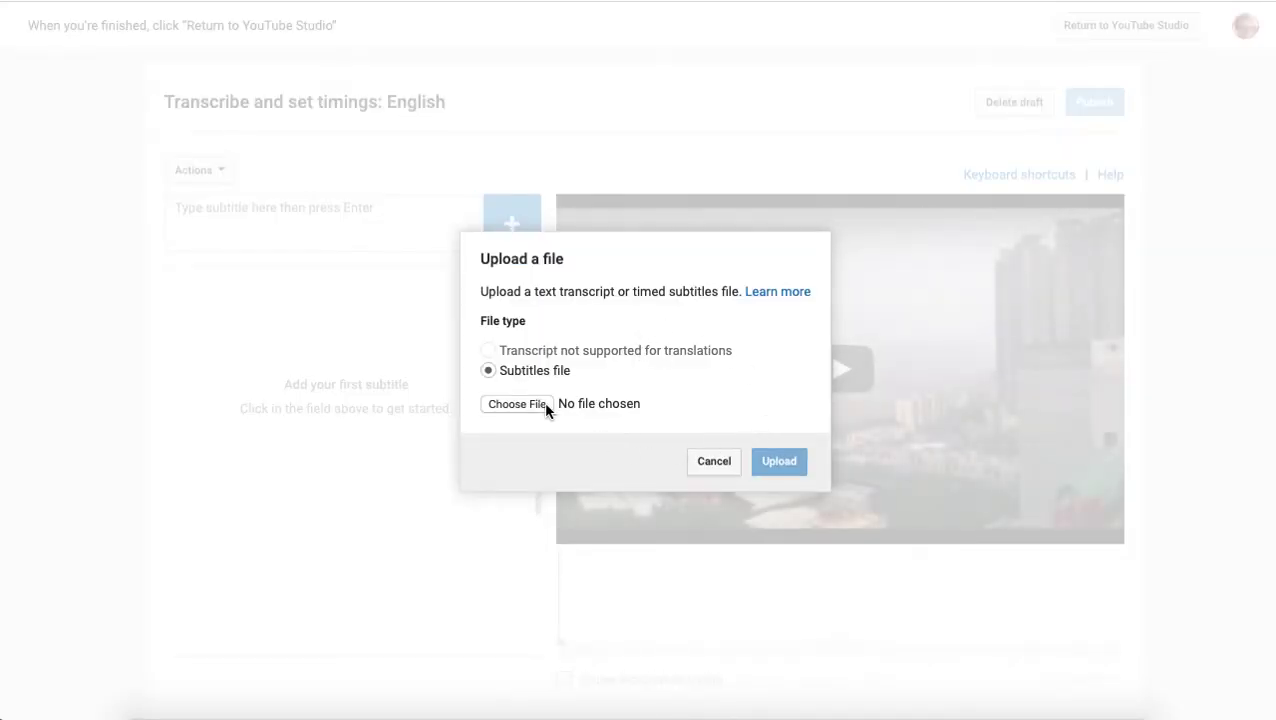
# - Upload captions.sbv as the subtitles file, dismiss the formatting warning, and publish the English track
pyautogui.click(517, 403)
pyautogui.doubleClick(474, 49)
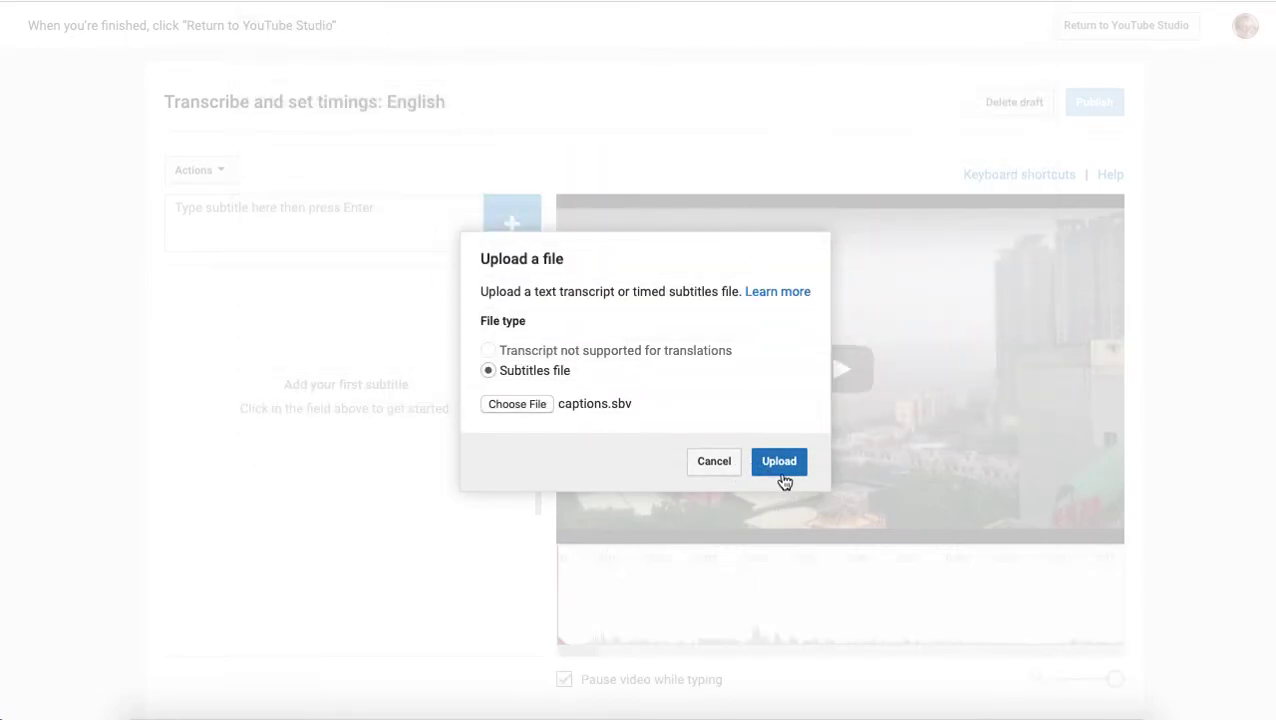
pyautogui.click(779, 466)
pyautogui.click(504, 708)
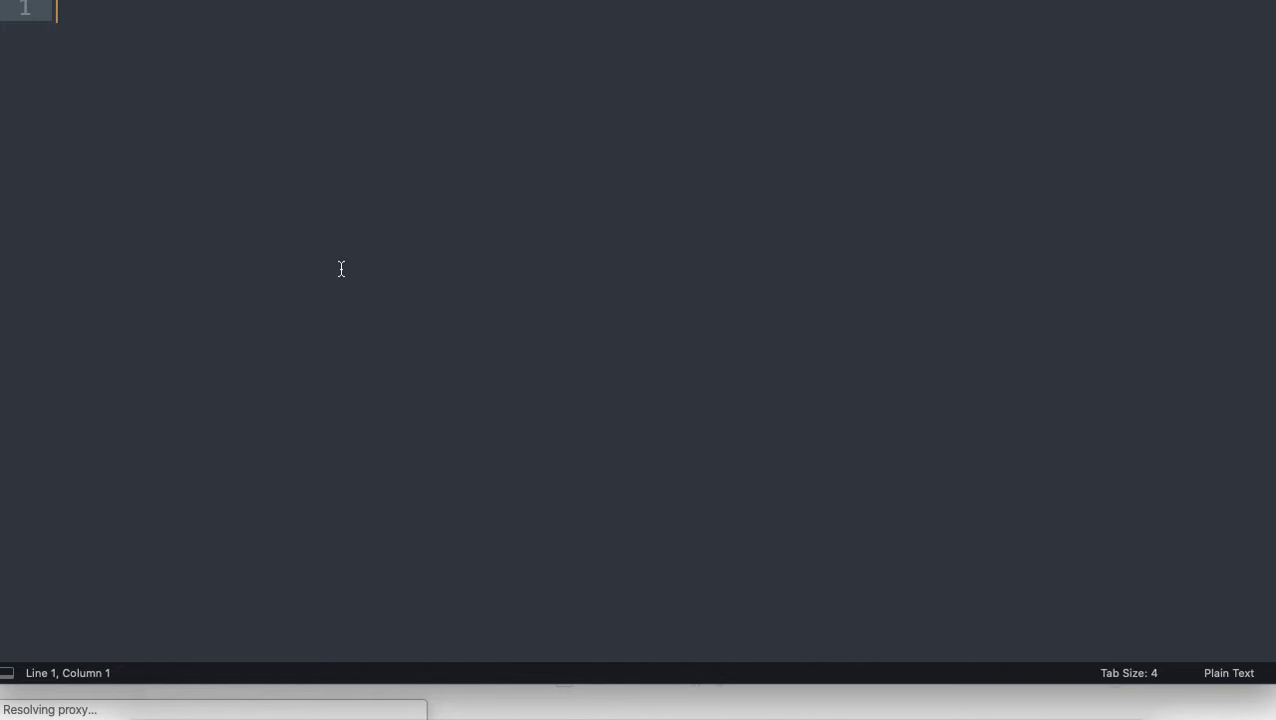
pyautogui.click(669, 708)
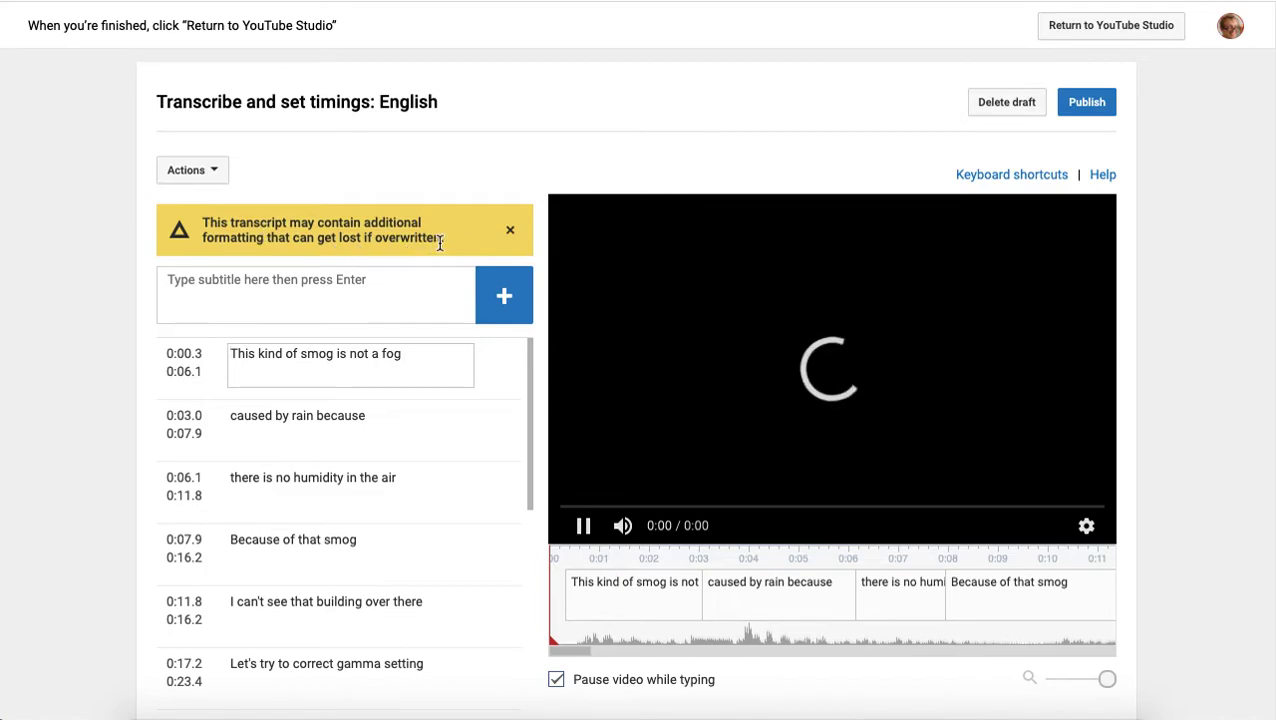
pyautogui.click(509, 233)
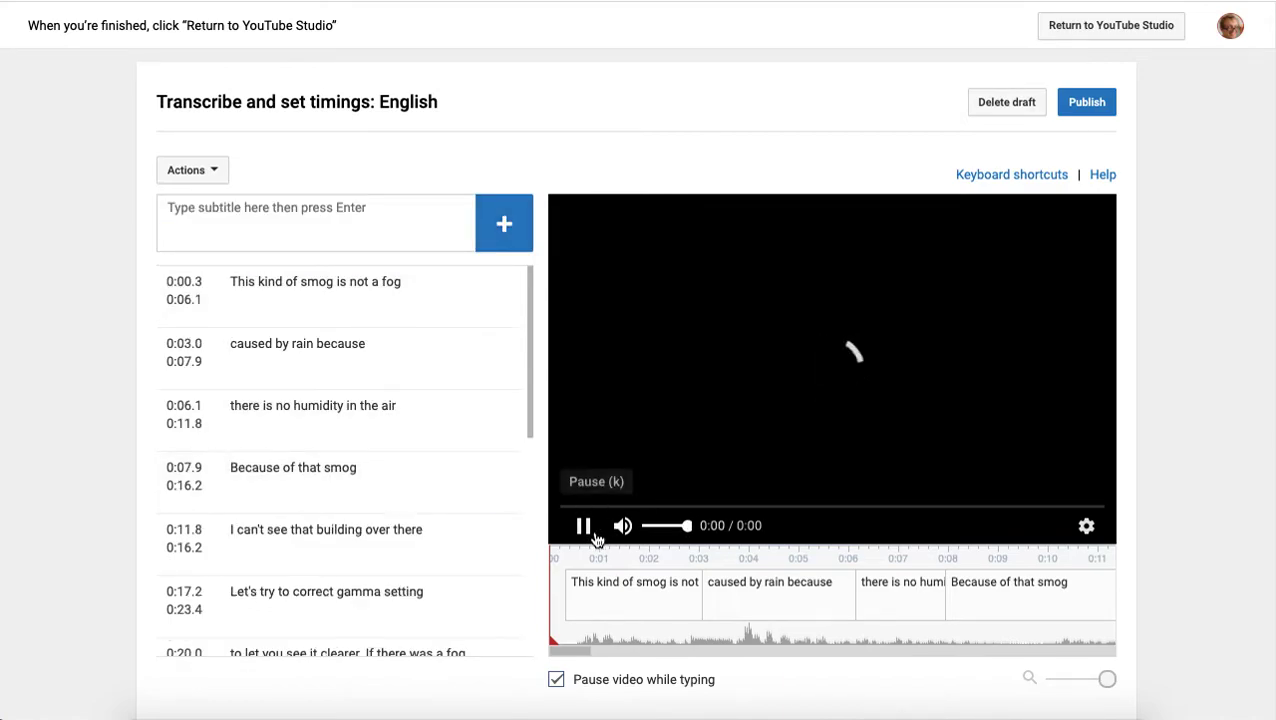
pyautogui.click(1072, 106)
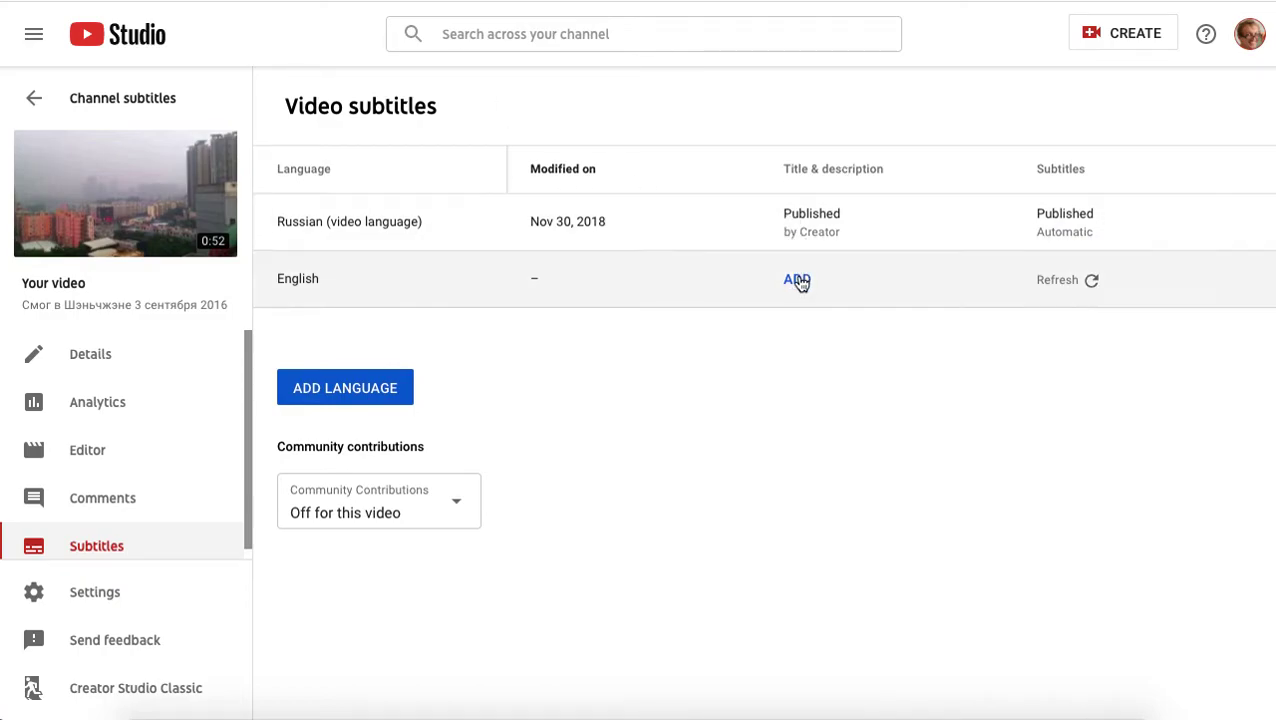
# - Enter the English title 'Smog in Shenzhen at Sep 3, 2016'
pyautogui.click(797, 279)
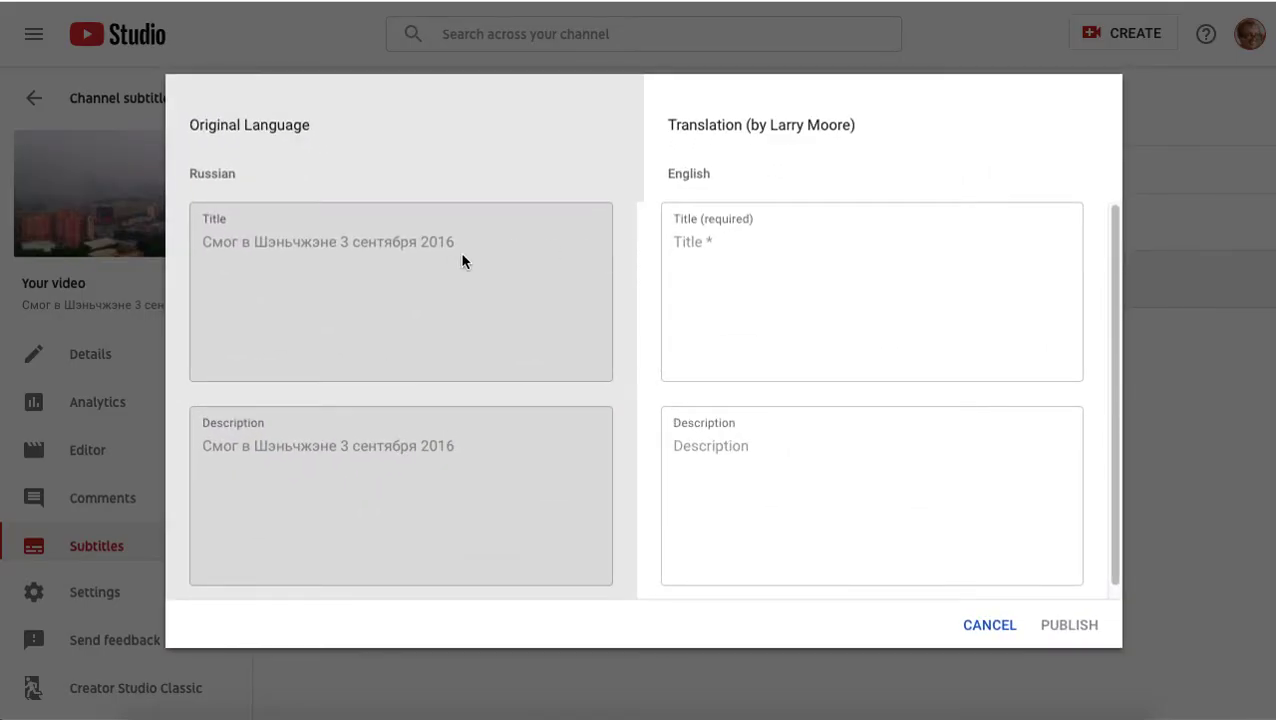
pyautogui.click(769, 262)
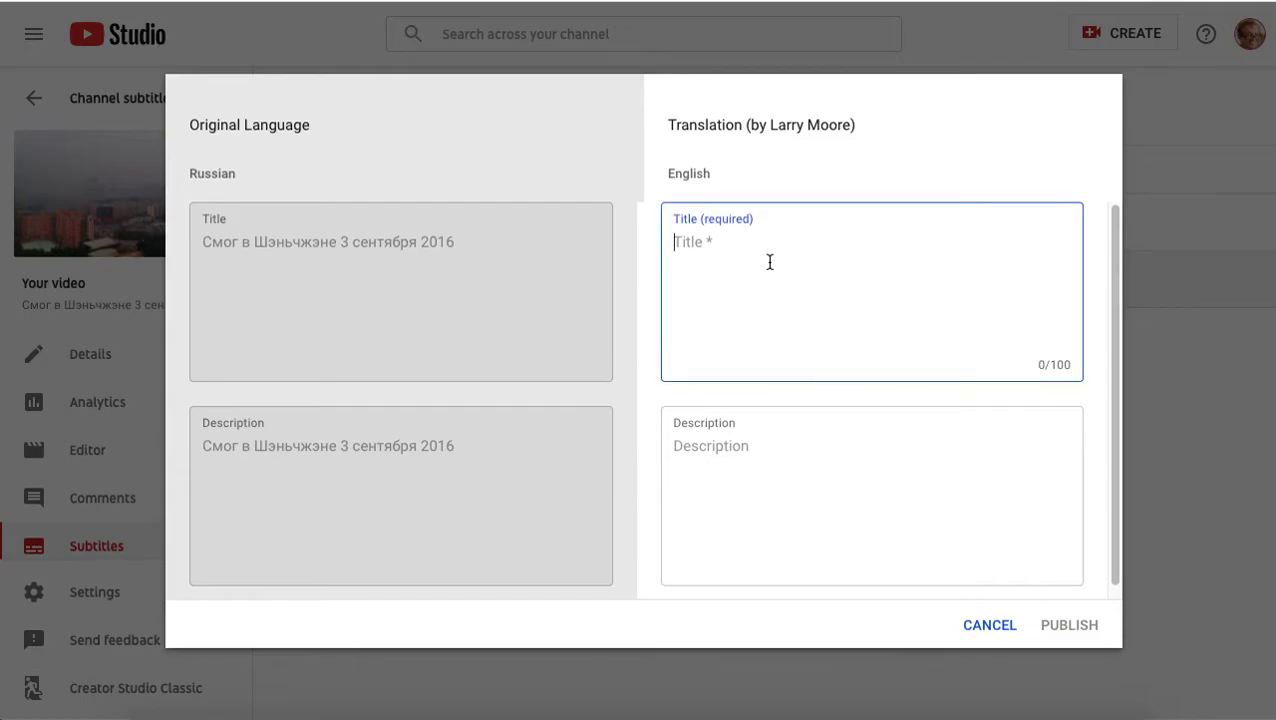
pyautogui.write('Smog ')
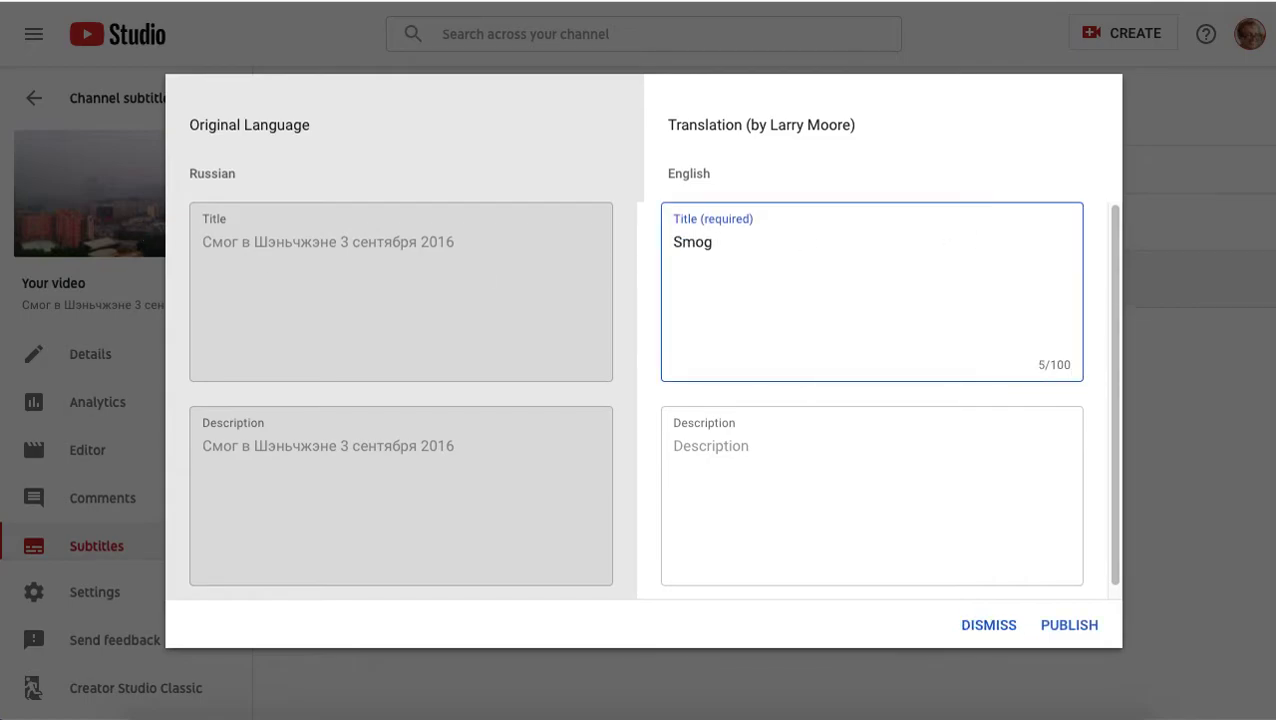
pyautogui.write('in Shen')
pyautogui.write('zhenat 3')
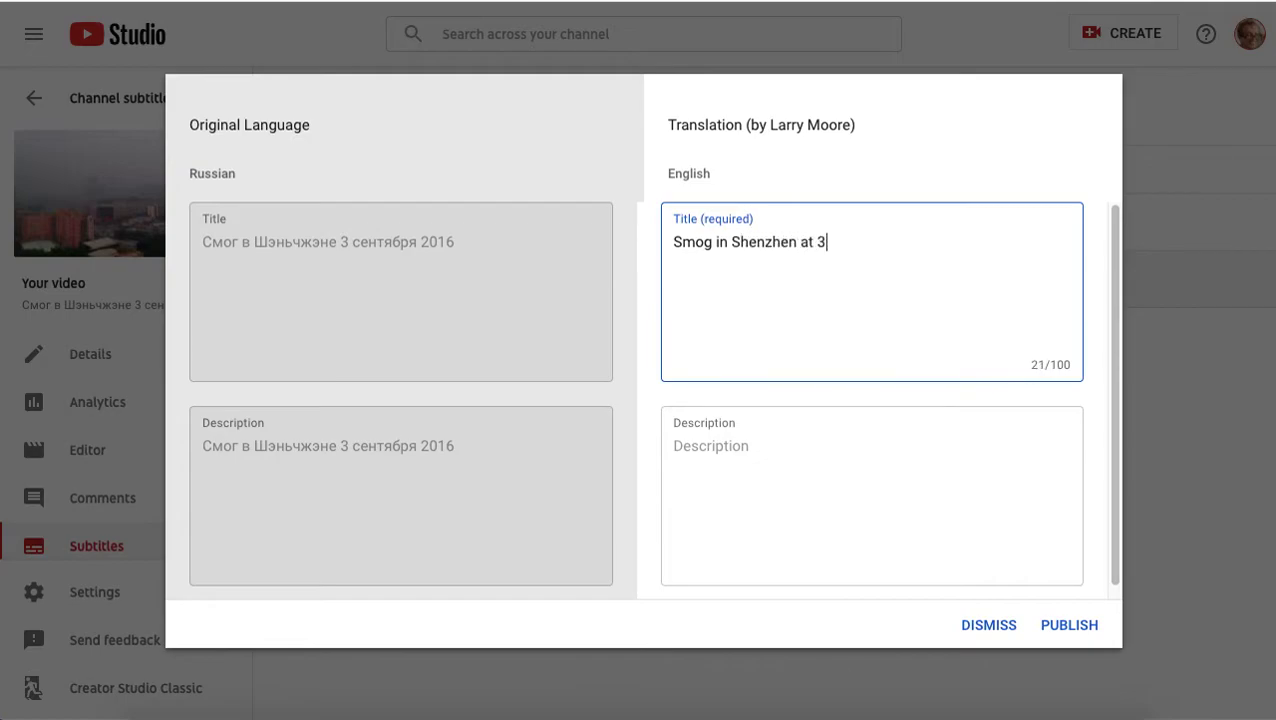
pyautogui.write('S')
pyautogui.press('BackSpace')
pyautogui.write('e')
pyautogui.write('p')
pyautogui.press('End')
# - Copy the title into the English description and publish both
pyautogui.hotkey('ctrl', 'a')
pyautogui.hotkey('ctrl', 'c')
pyautogui.click(781, 464)
pyautogui.hotkey('ctrl', 'v')
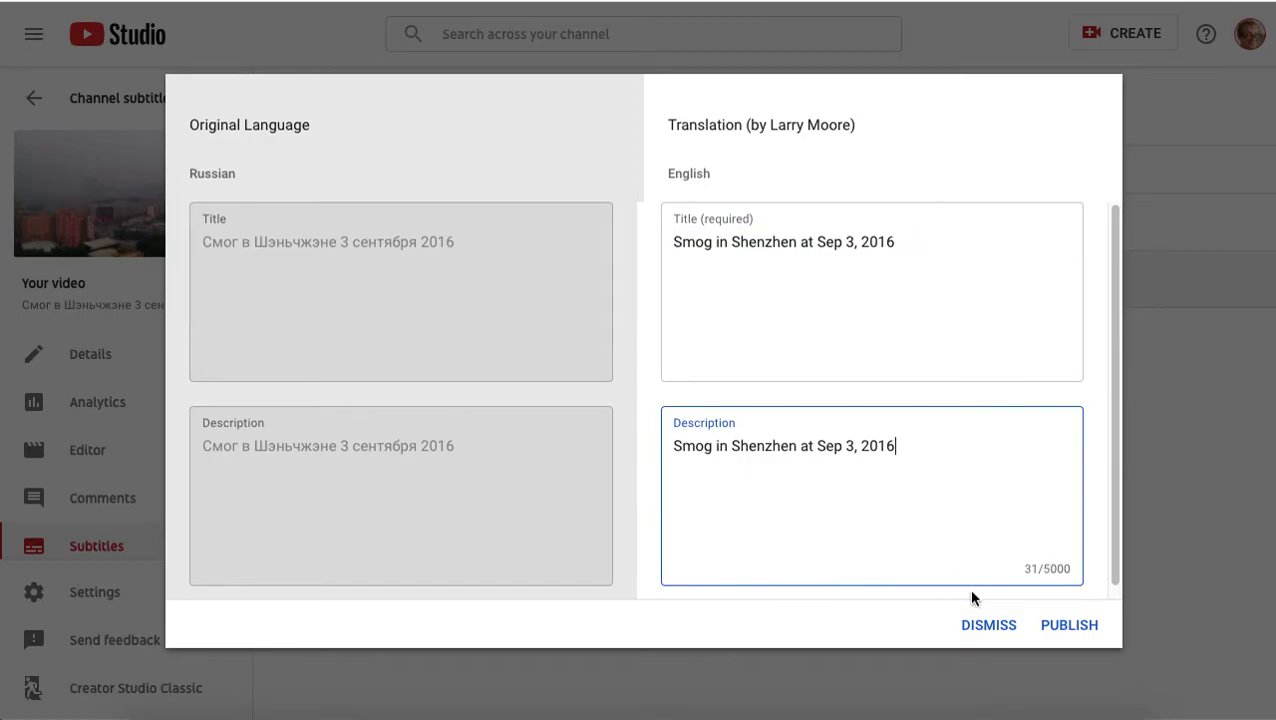
pyautogui.click(1075, 637)
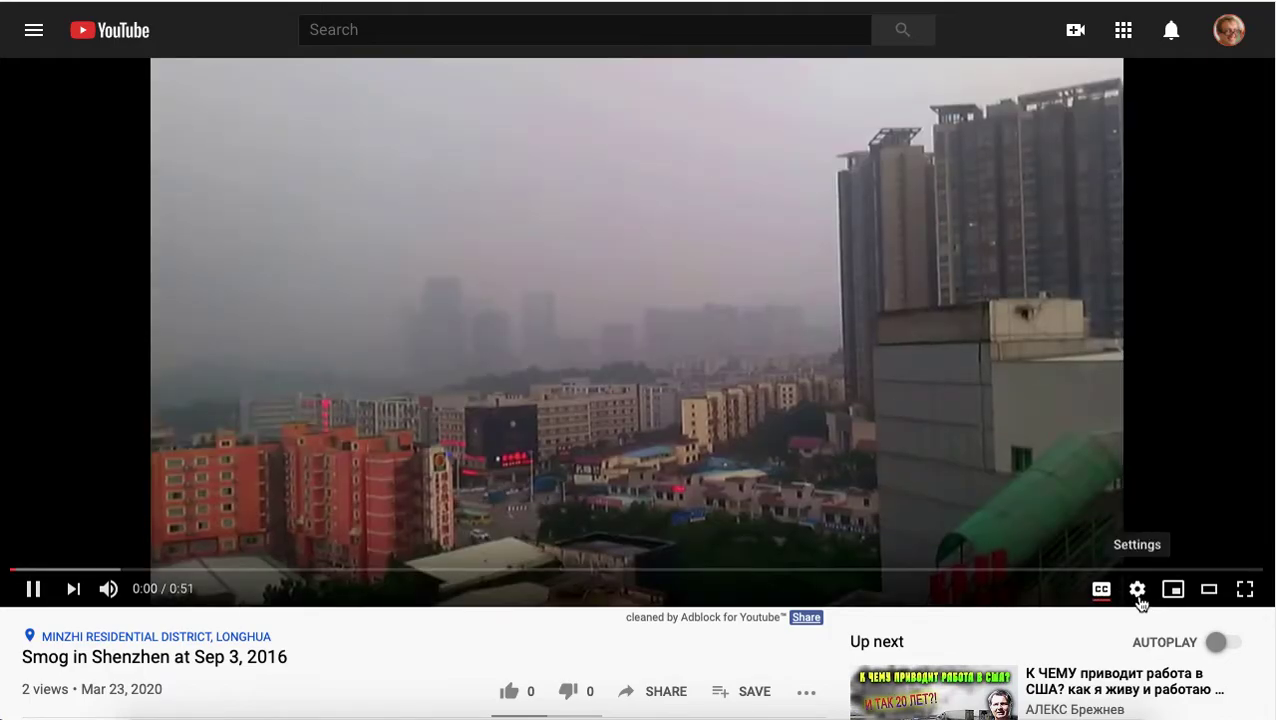
# - Check the video's Subtitles/CC options, finding only Russian auto-generated subtitles, then close the menu
pyautogui.click(1137, 589)
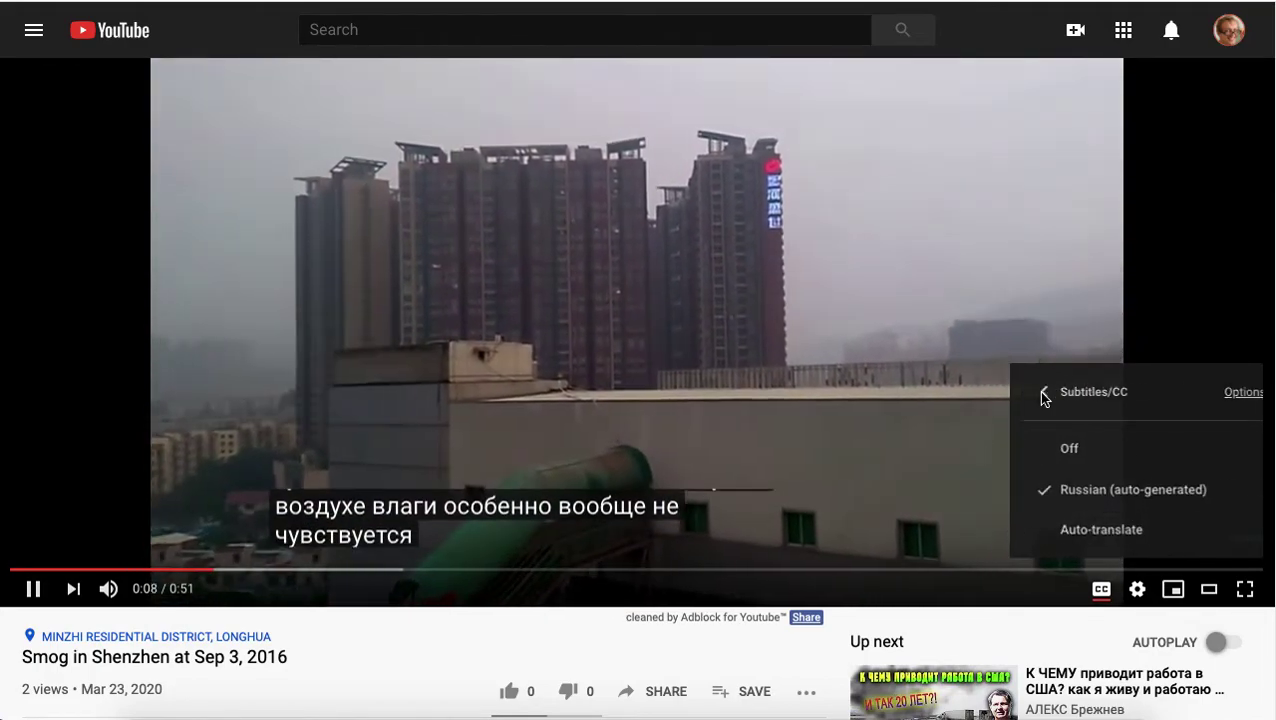
pyautogui.click(1043, 395)
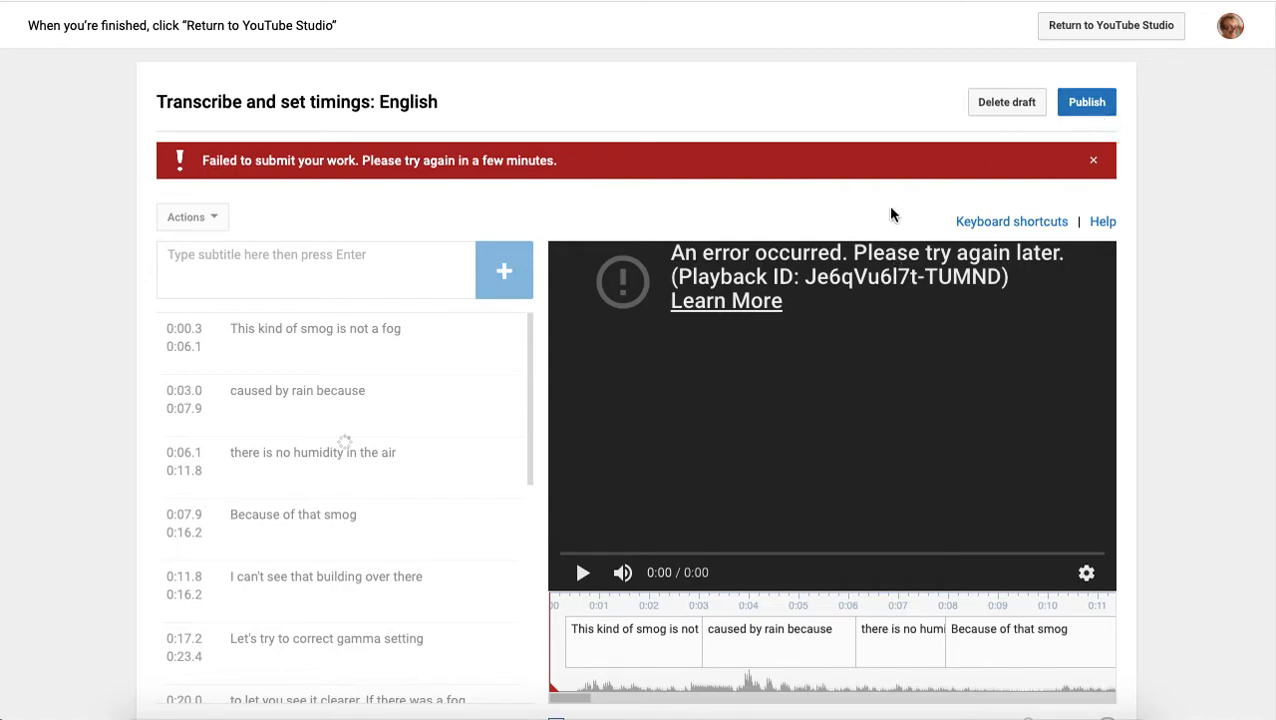
# - Publish the English subtitle draft, confirming it overwrites the existing English subtitles
pyautogui.click(1087, 103)
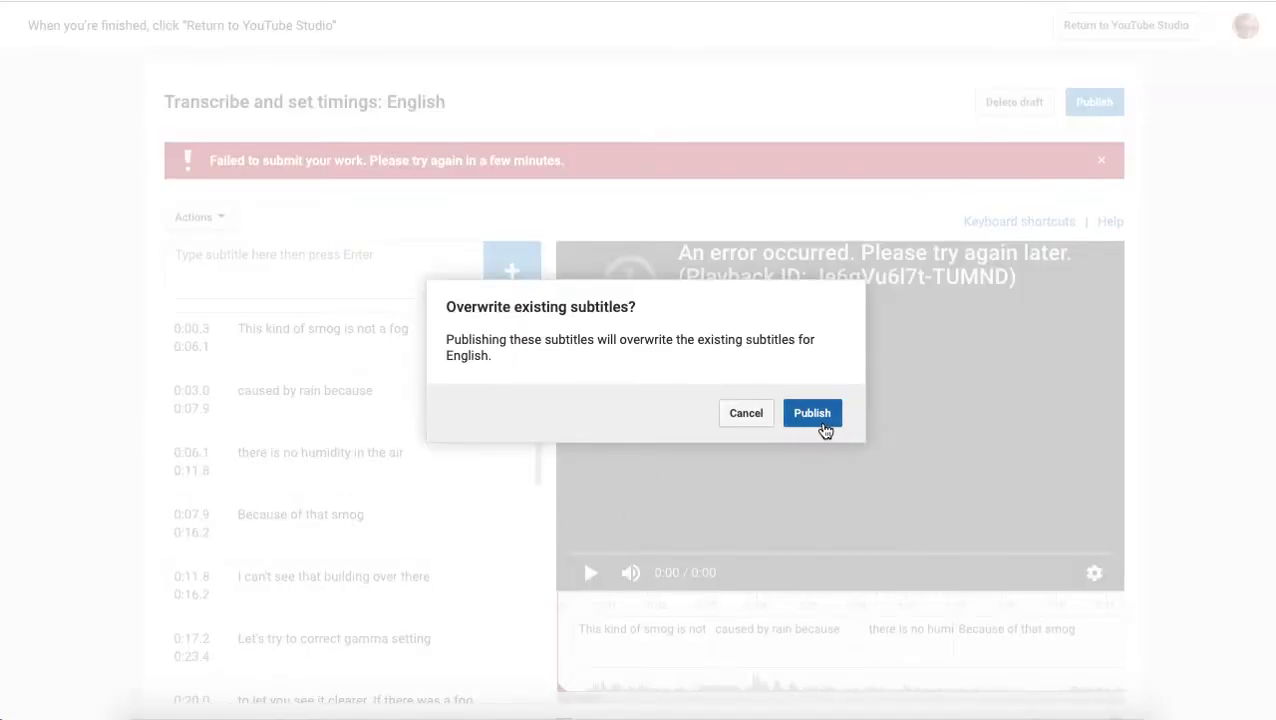
pyautogui.click(822, 424)
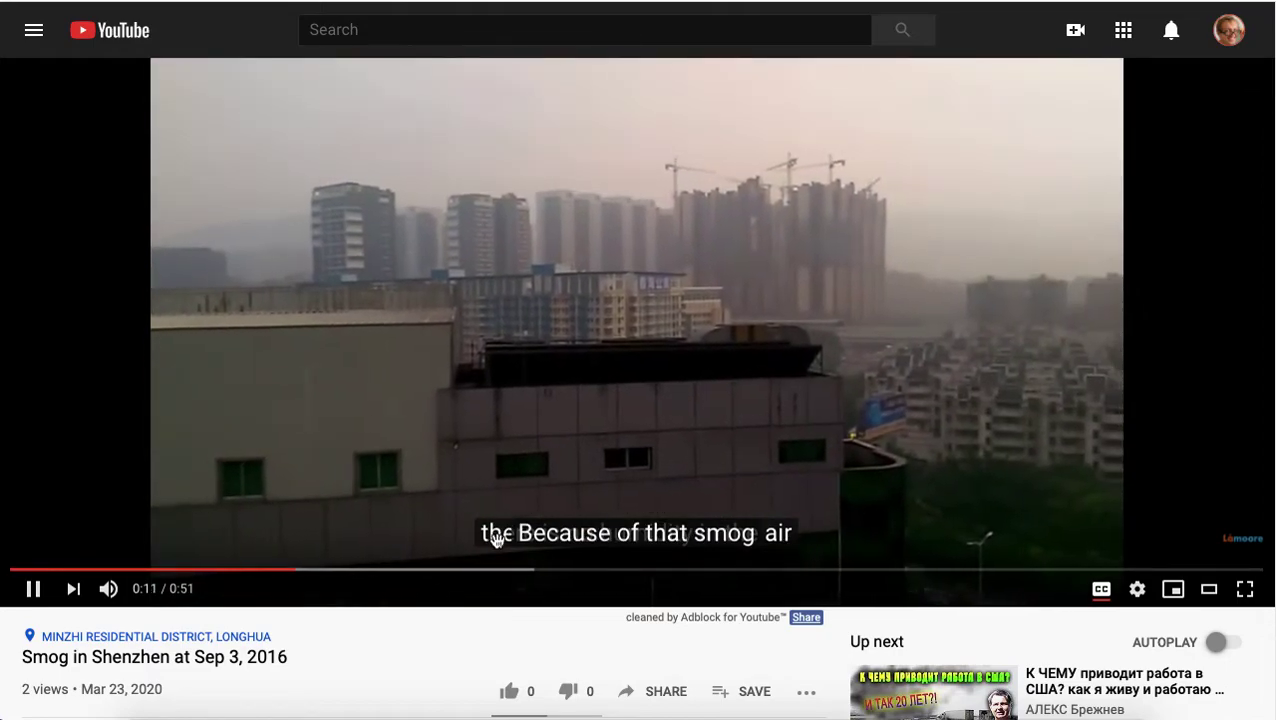
pyautogui.click(35, 592)
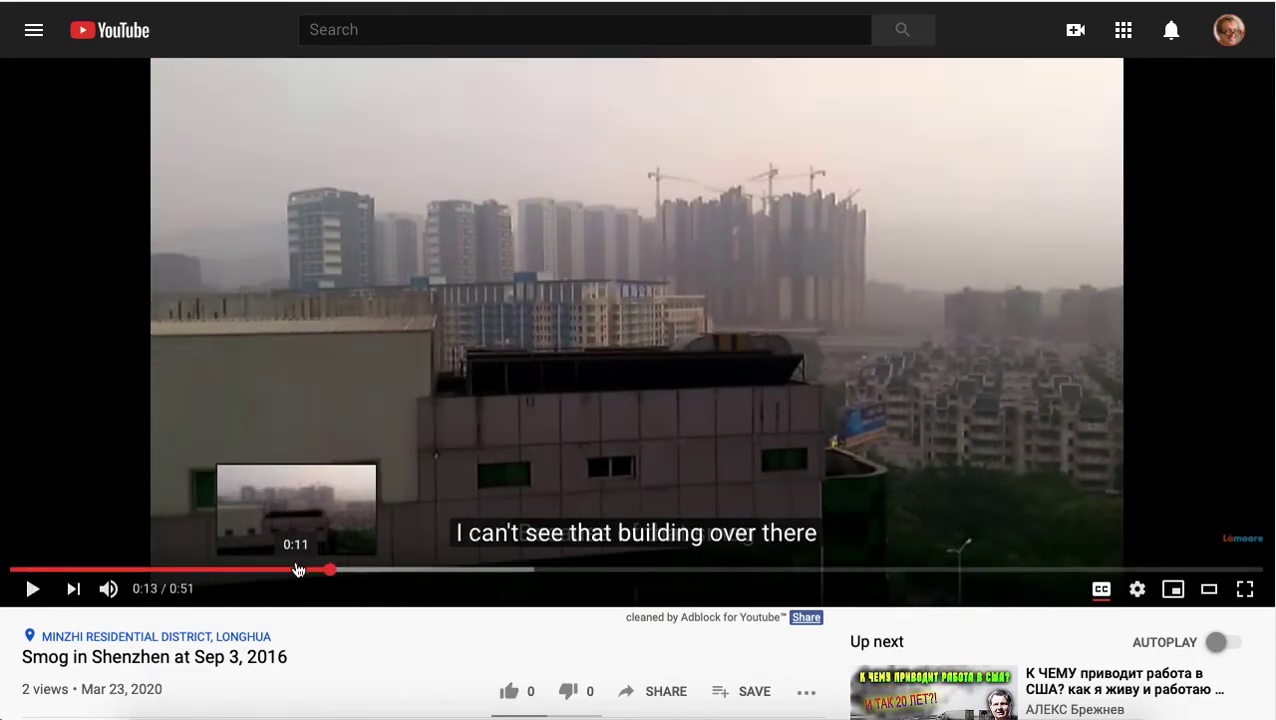
pyautogui.click(288, 567)
pyautogui.click(256, 567)
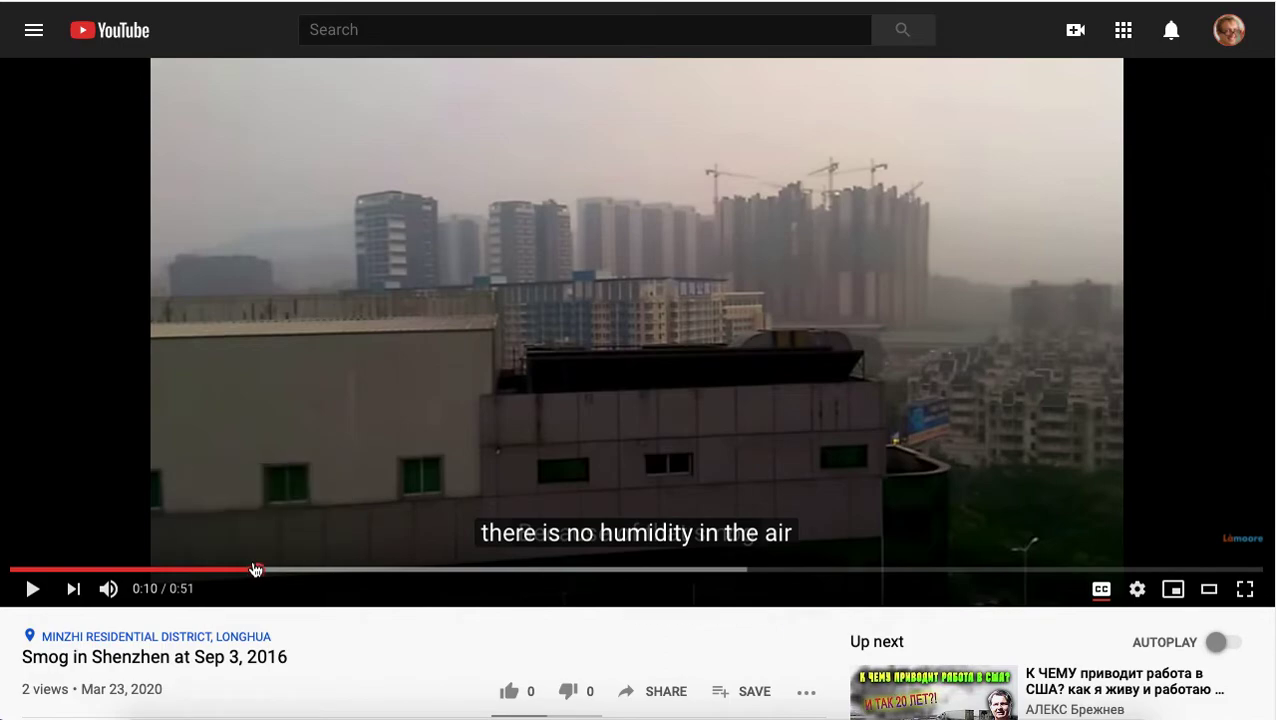
pyautogui.click(229, 568)
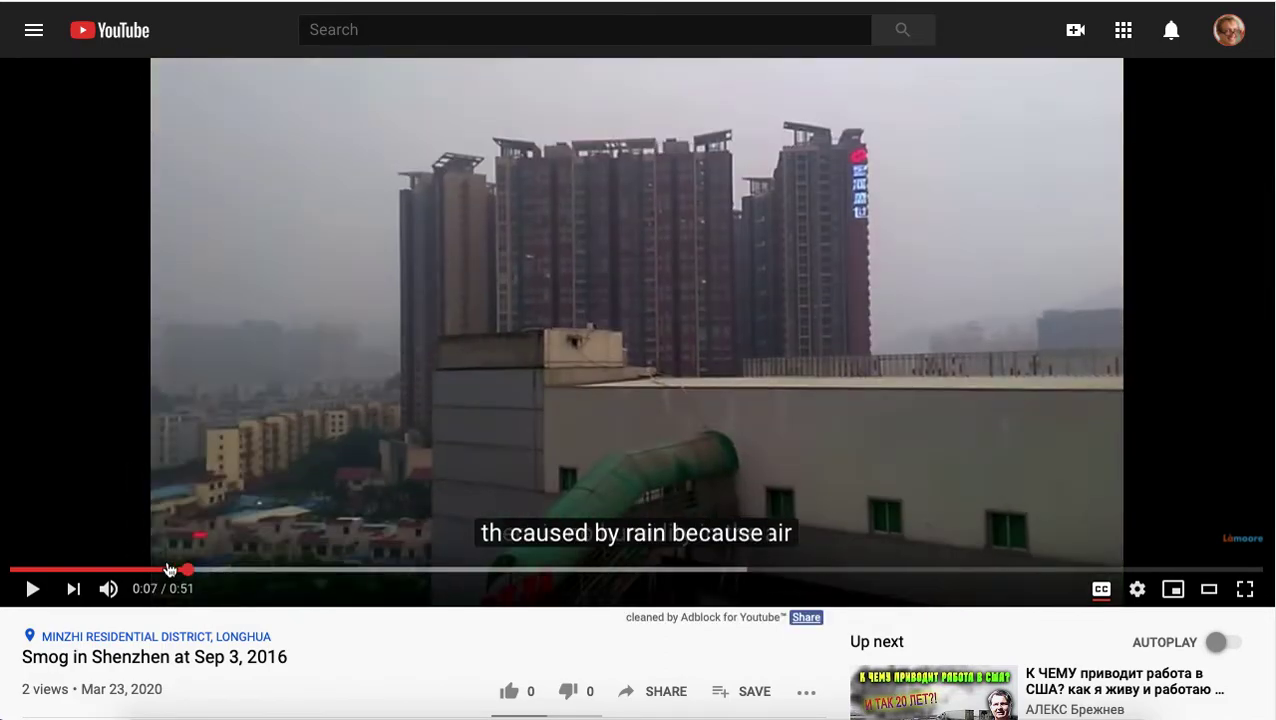
pyautogui.click(255, 567)
pyautogui.click(318, 552)
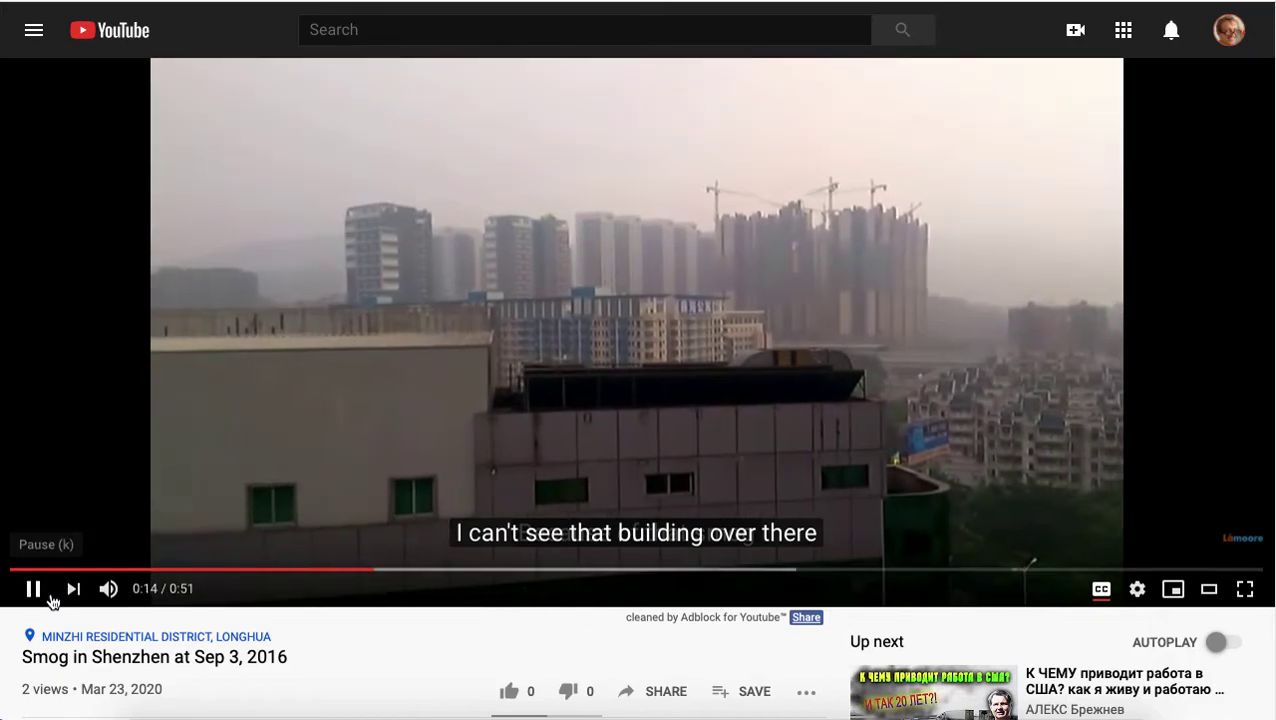
pyautogui.click(40, 592)
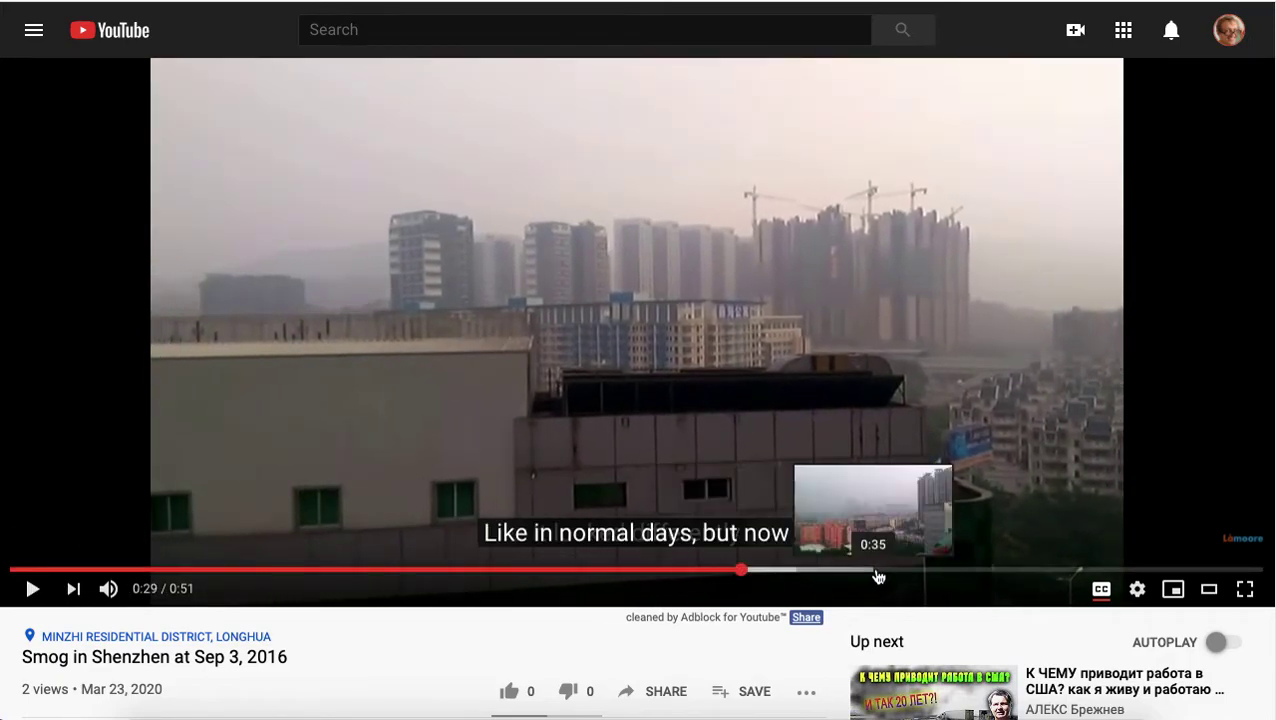
pyautogui.click(808, 570)
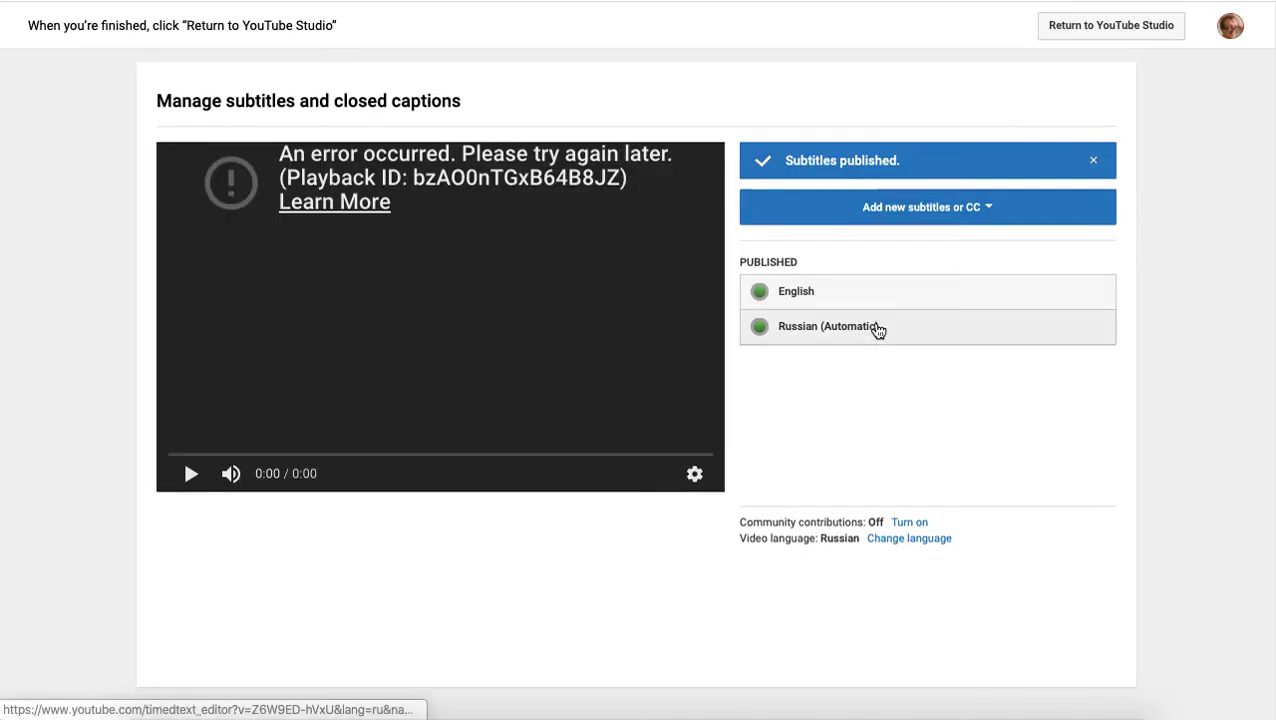
# - Open the published English track and scroll through its timed lines and timeline
pyautogui.click(805, 294)
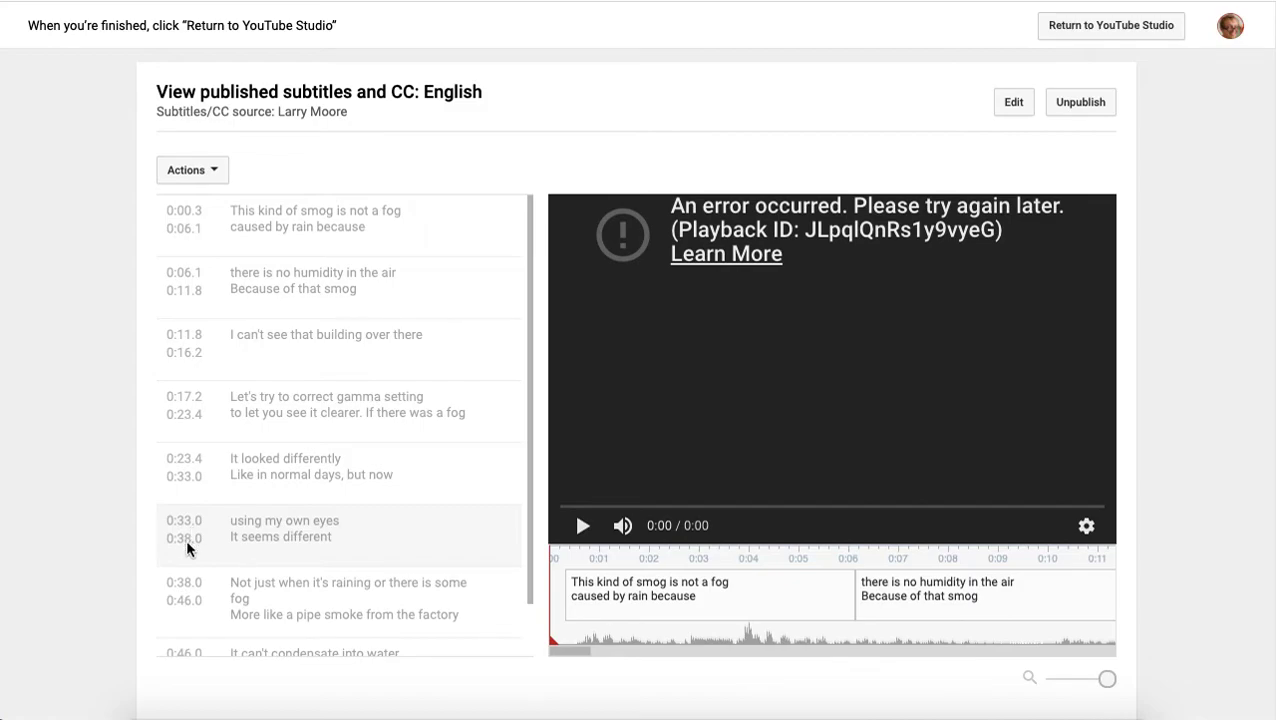
pyautogui.scroll(-2, 188, 538)
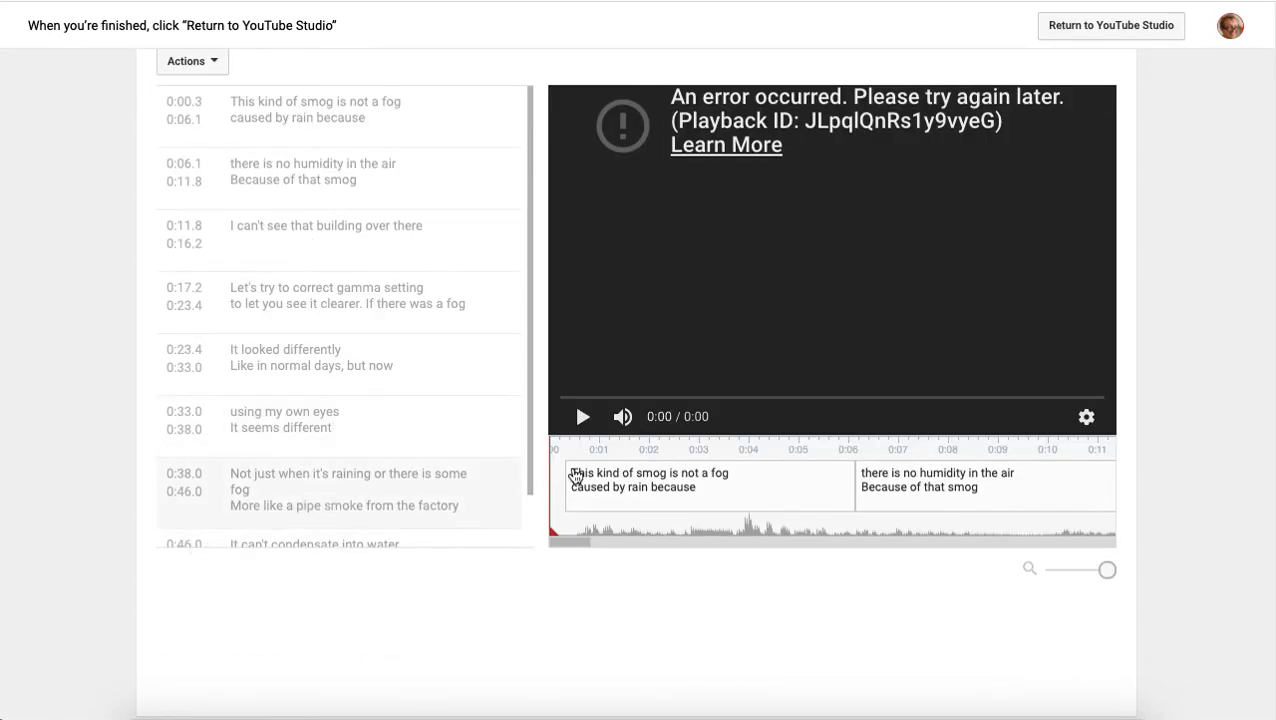
pyautogui.scroll(-1, 528, 512)
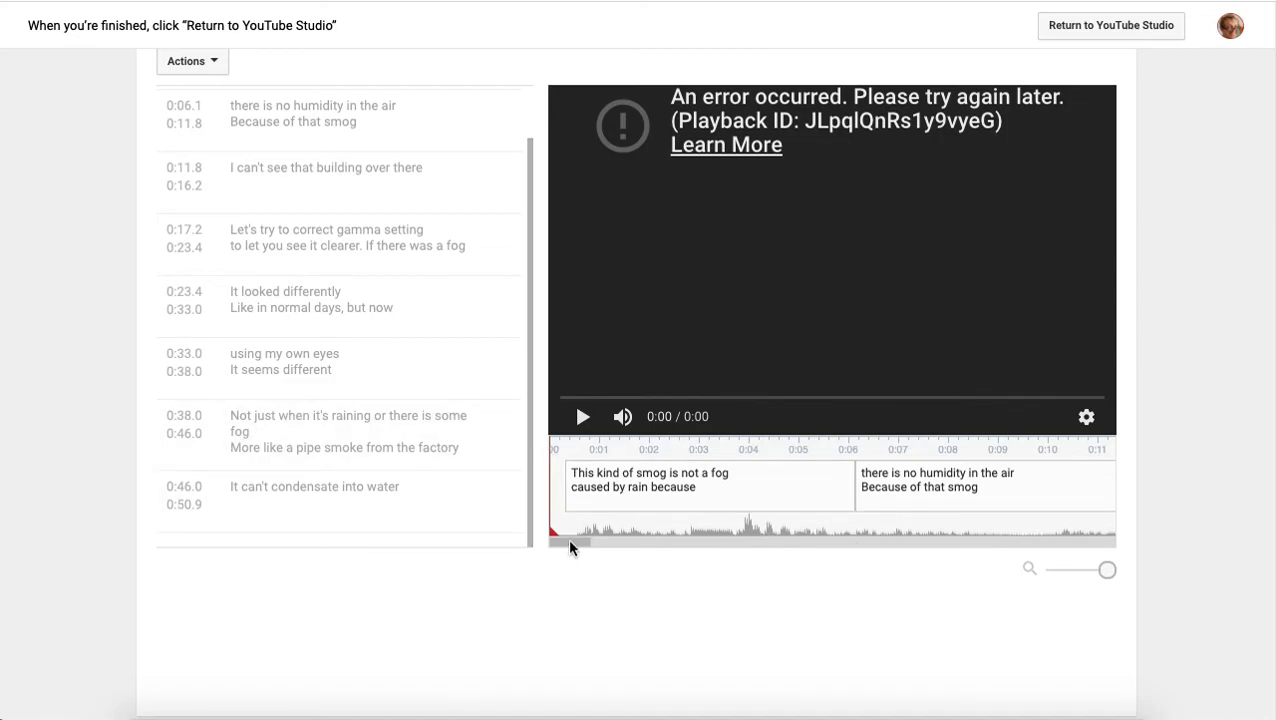
pyautogui.moveTo(570, 541); pyautogui.dragTo(1121, 543)
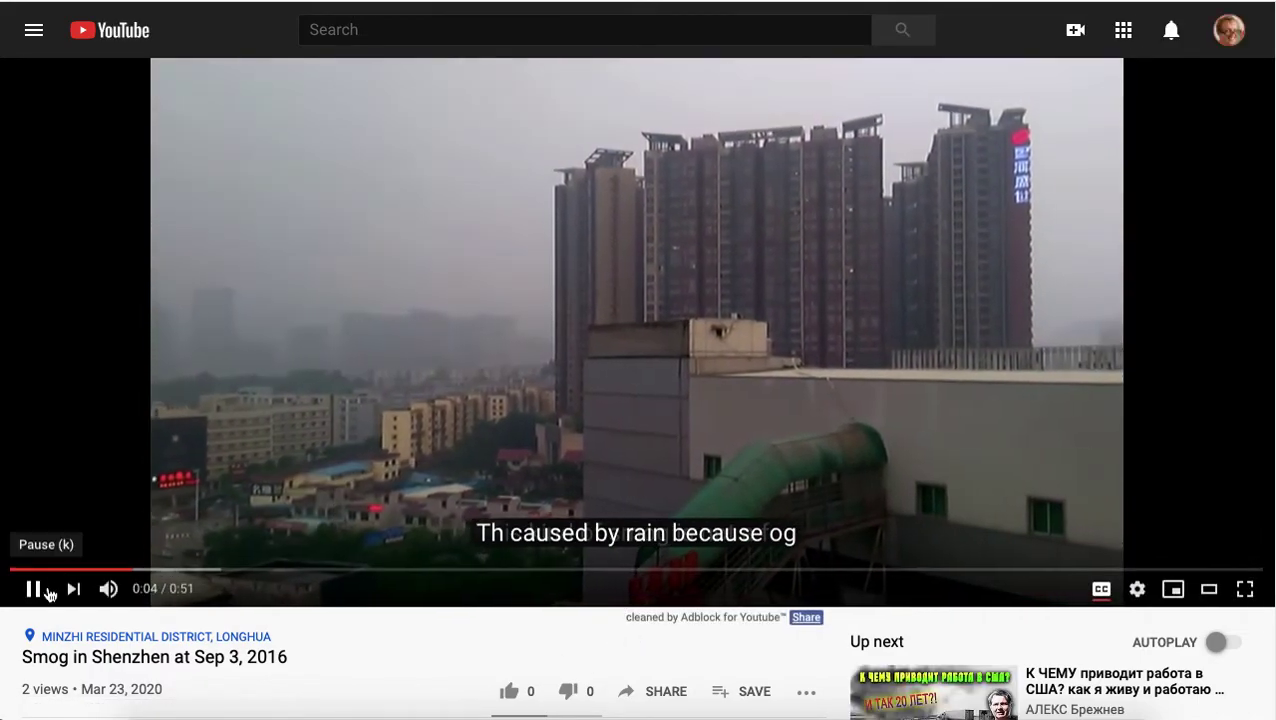
# - Pause the video and choose Edit from the English track's actions to reopen it as a draft
pyautogui.click(33, 589)
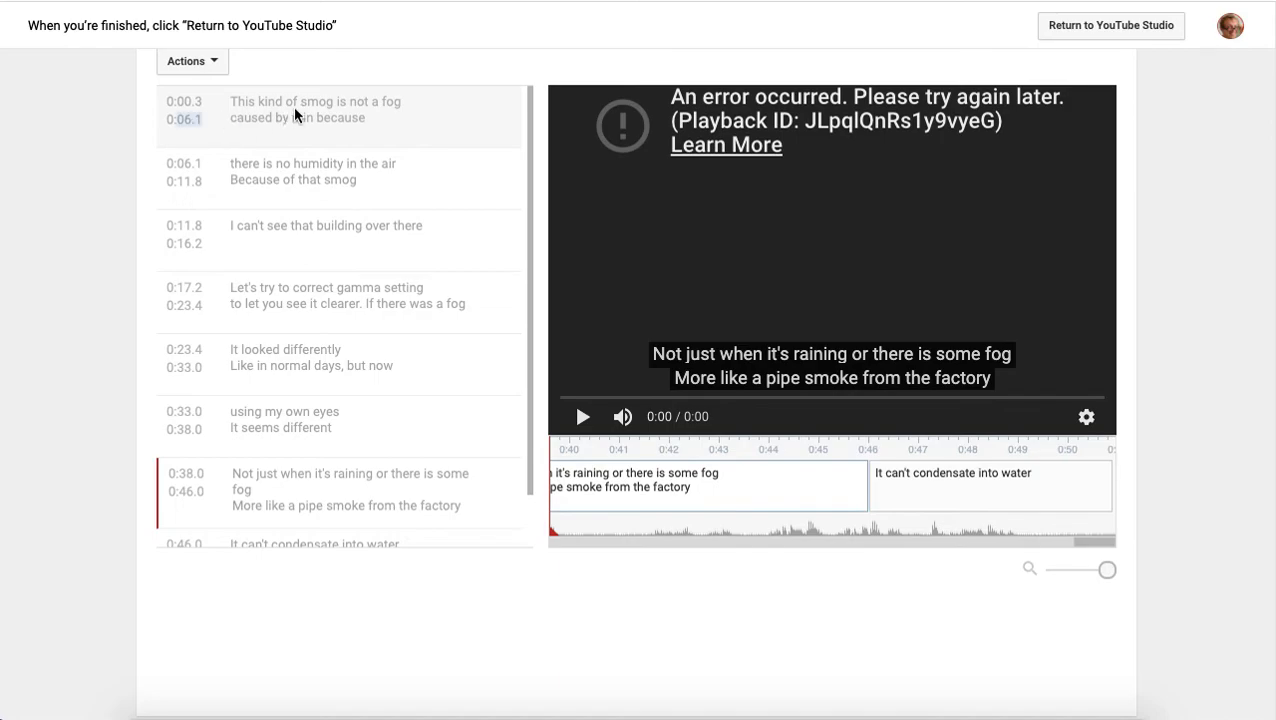
pyautogui.scroll(-1, 290, 112)
pyautogui.click(229, 64)
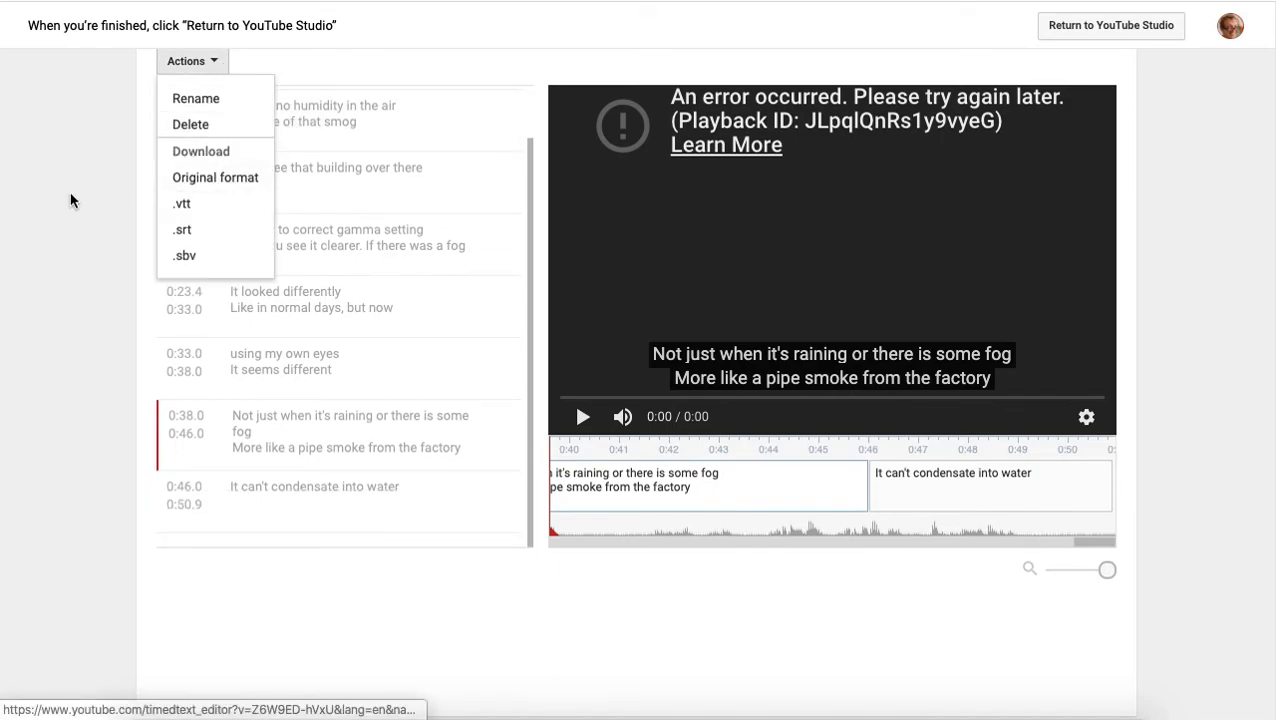
pyautogui.scroll(1, 71, 192)
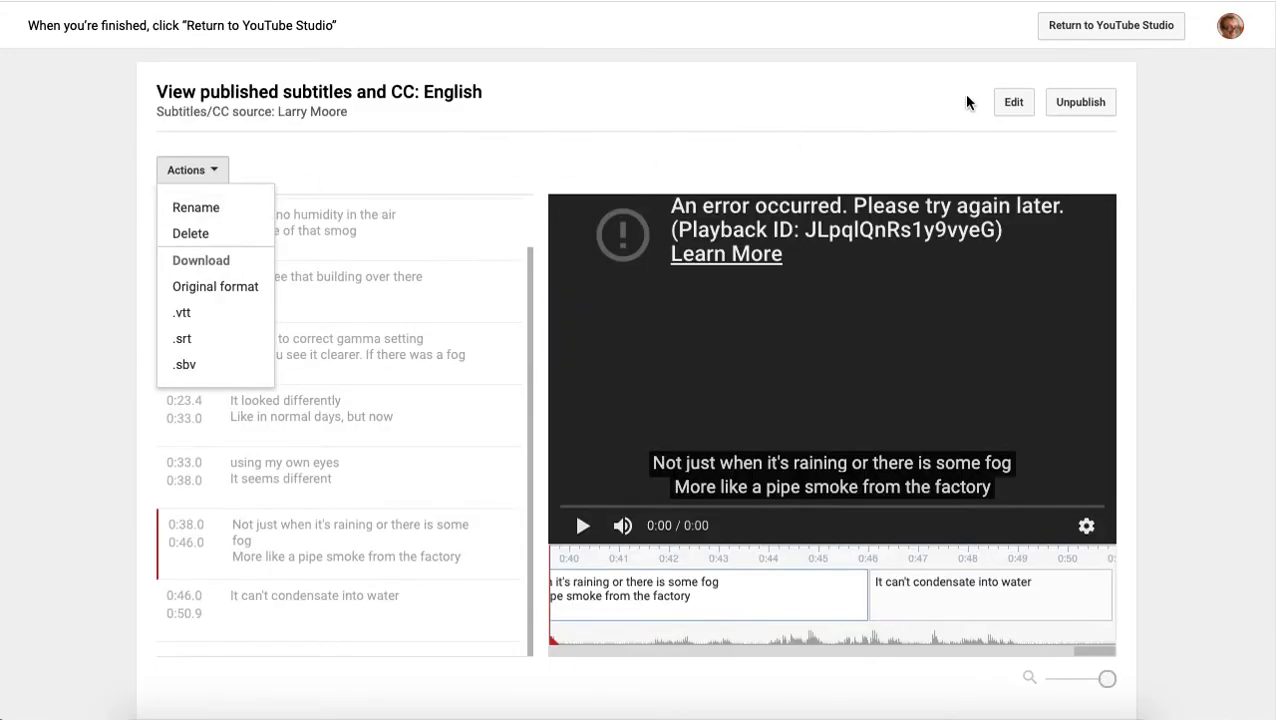
pyautogui.click(1019, 106)
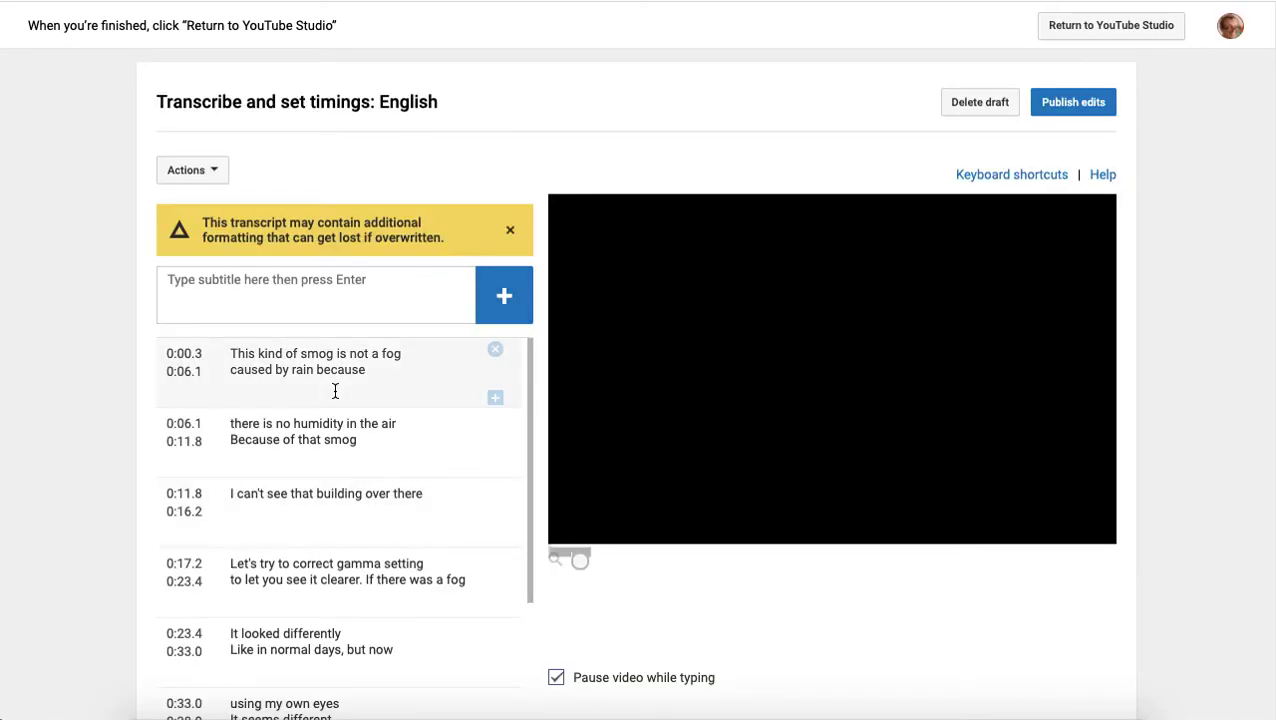
# - Shift start times 0:06.1, 0:11.8, 0:17.2, 0:23.4, 0:38.0 and 0:46.0 later by 0.1 s, then publish
pyautogui.click(184, 356)
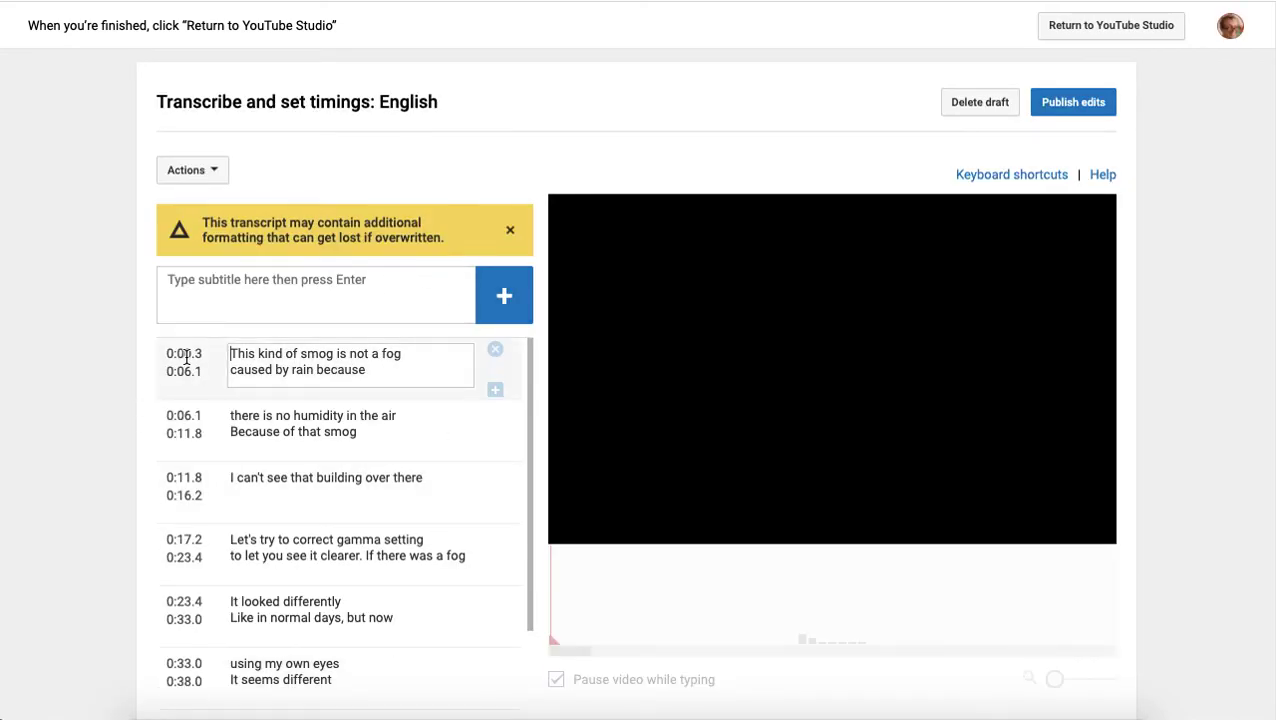
pyautogui.click(203, 415)
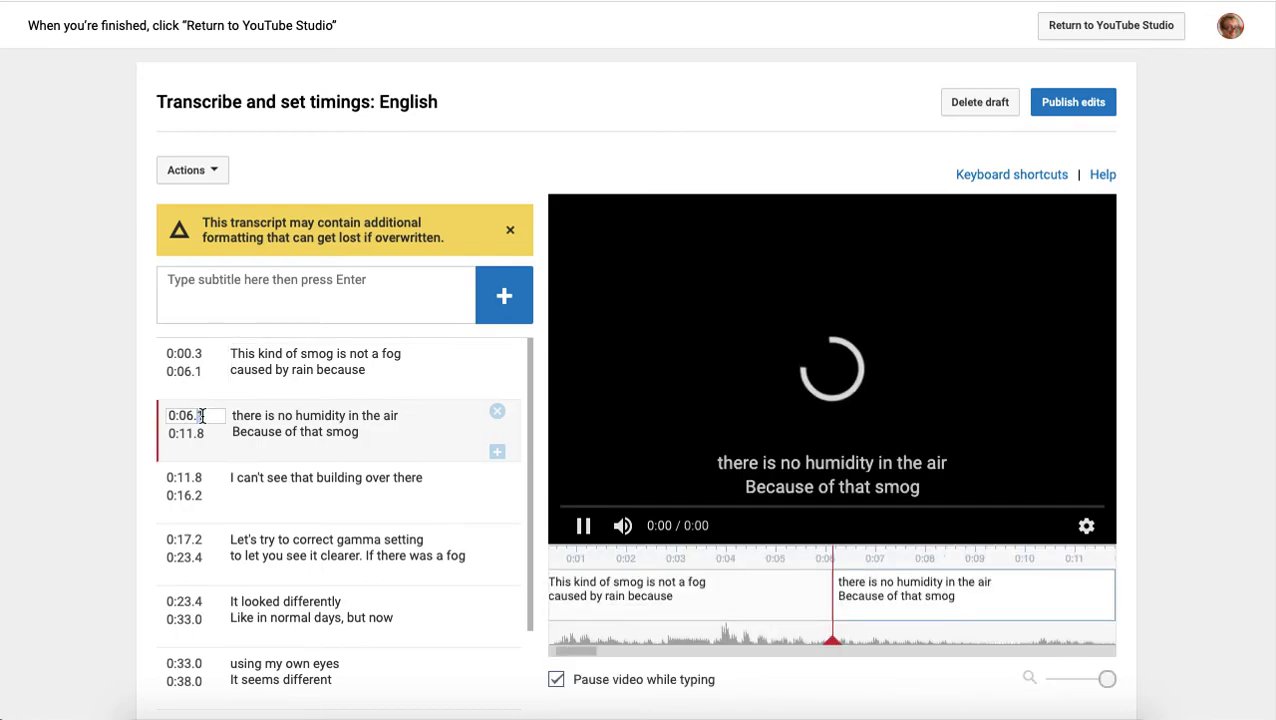
pyautogui.write('2')
pyautogui.click(200, 478)
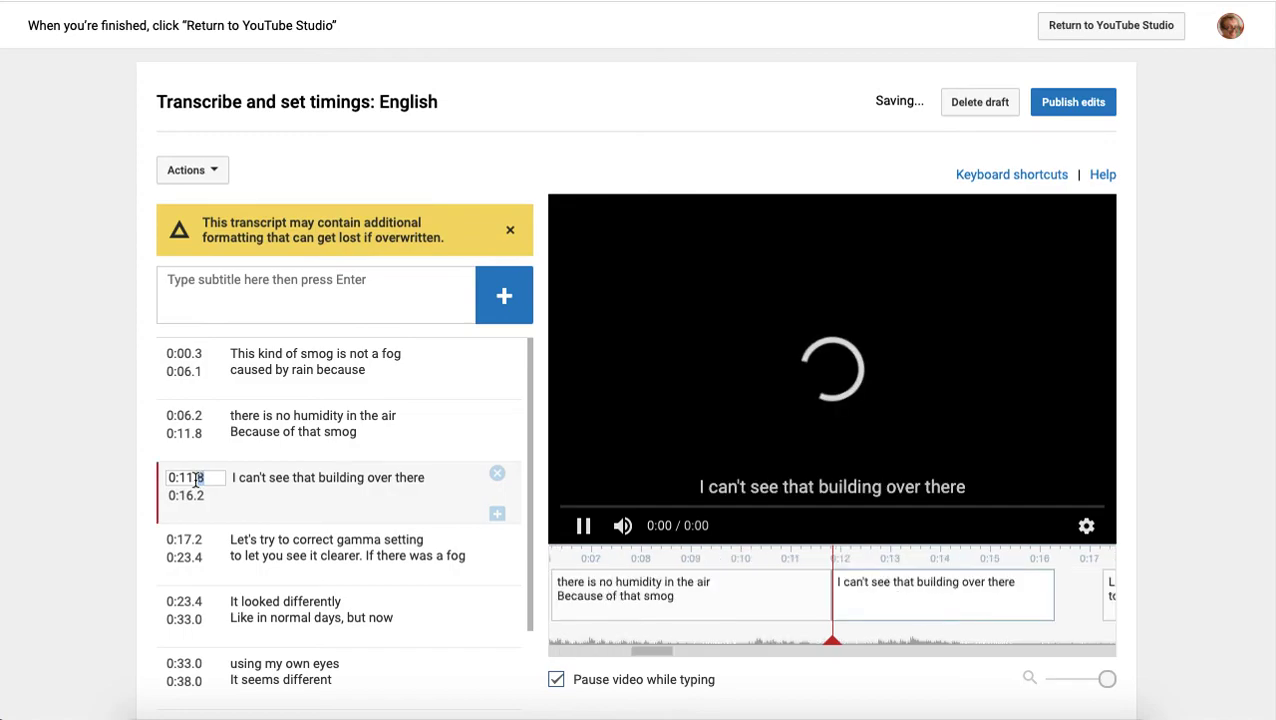
pyautogui.write('9')
pyautogui.click(200, 541)
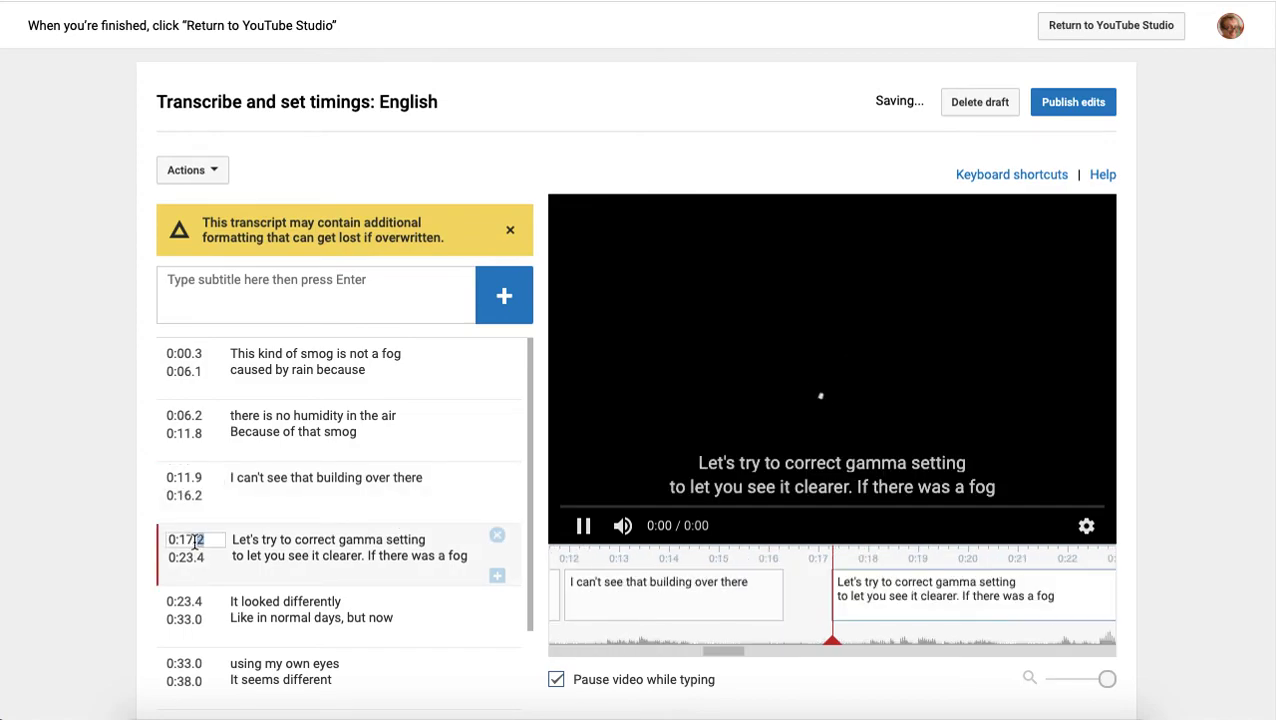
pyautogui.write('3')
pyautogui.click(198, 600)
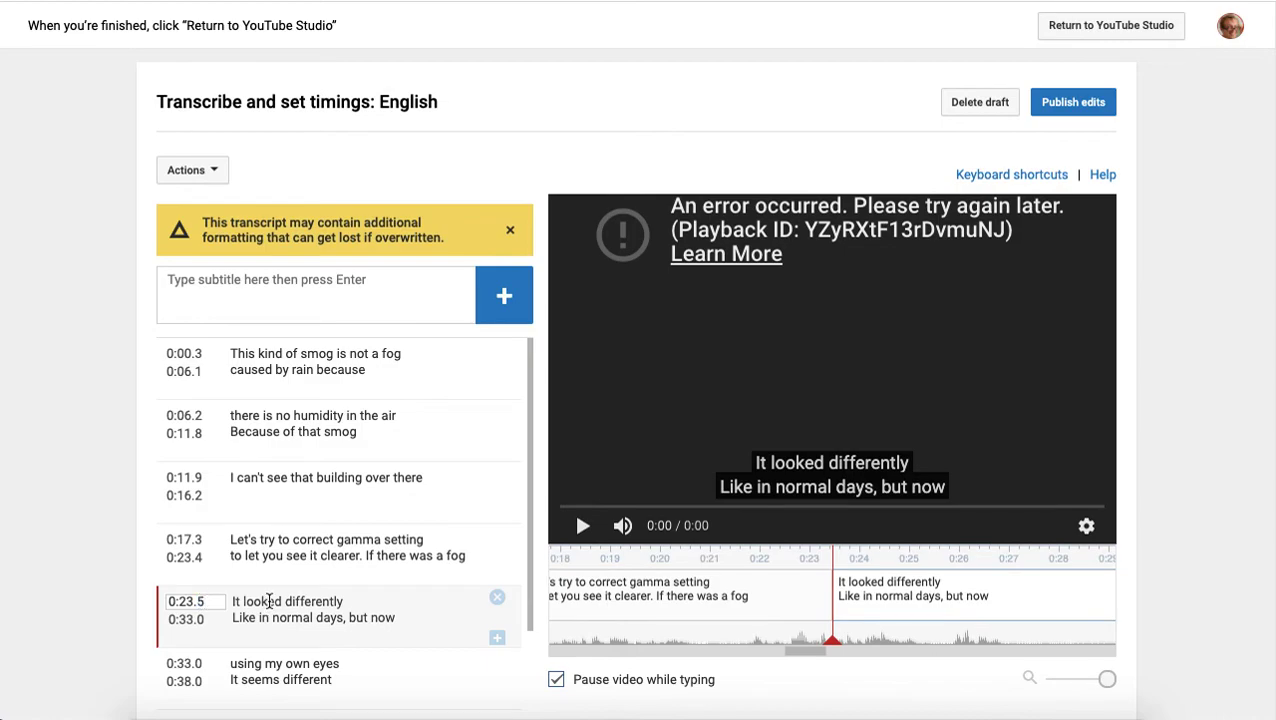
pyautogui.scroll(-3, 268, 600)
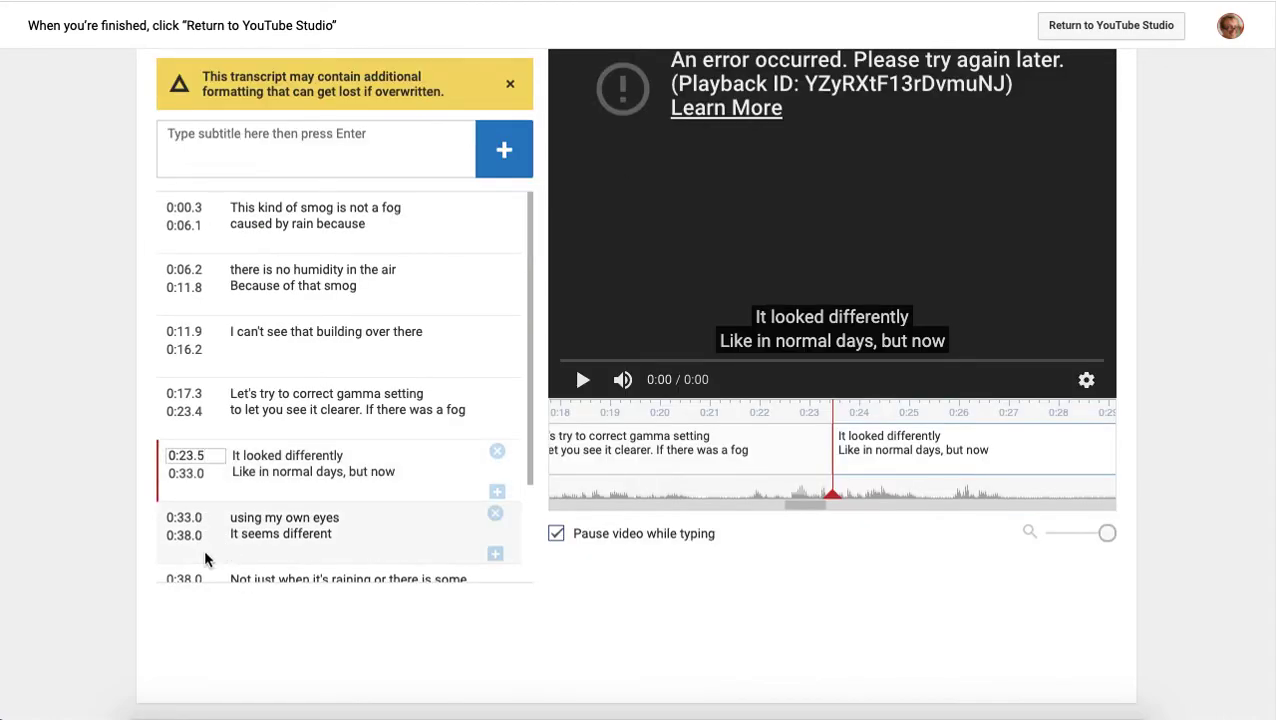
pyautogui.click(203, 580)
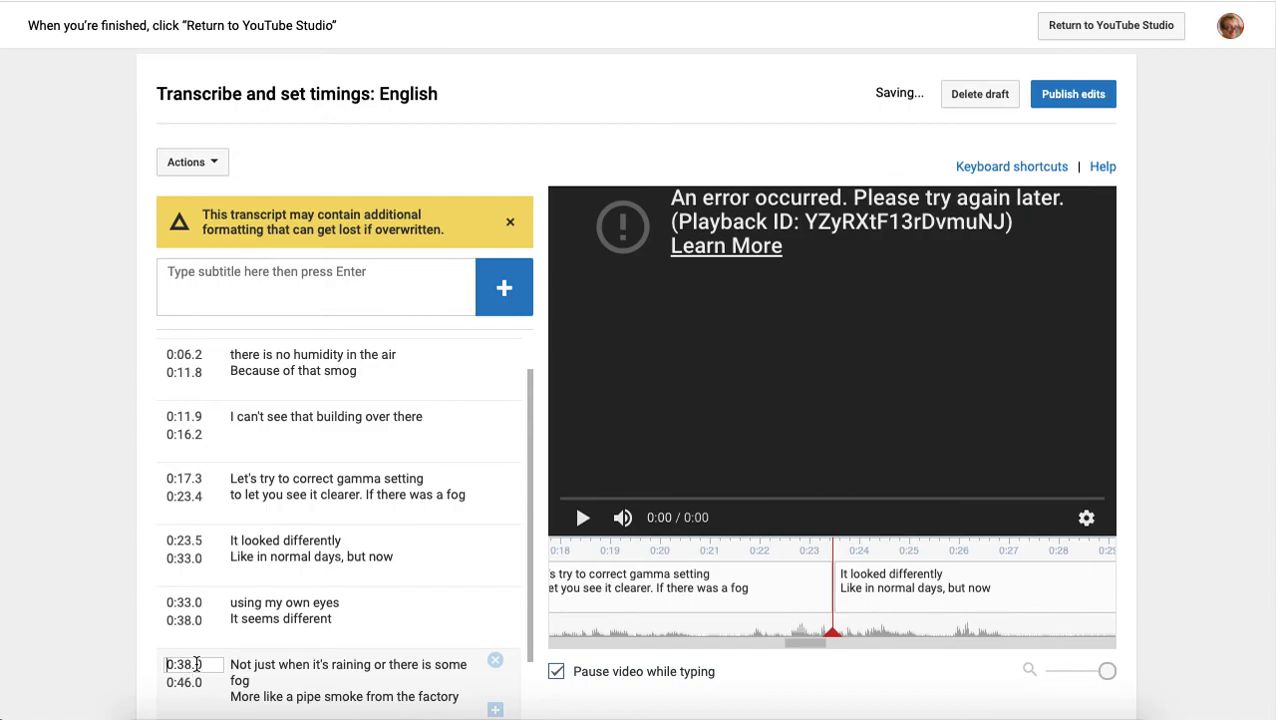
pyautogui.write('1')
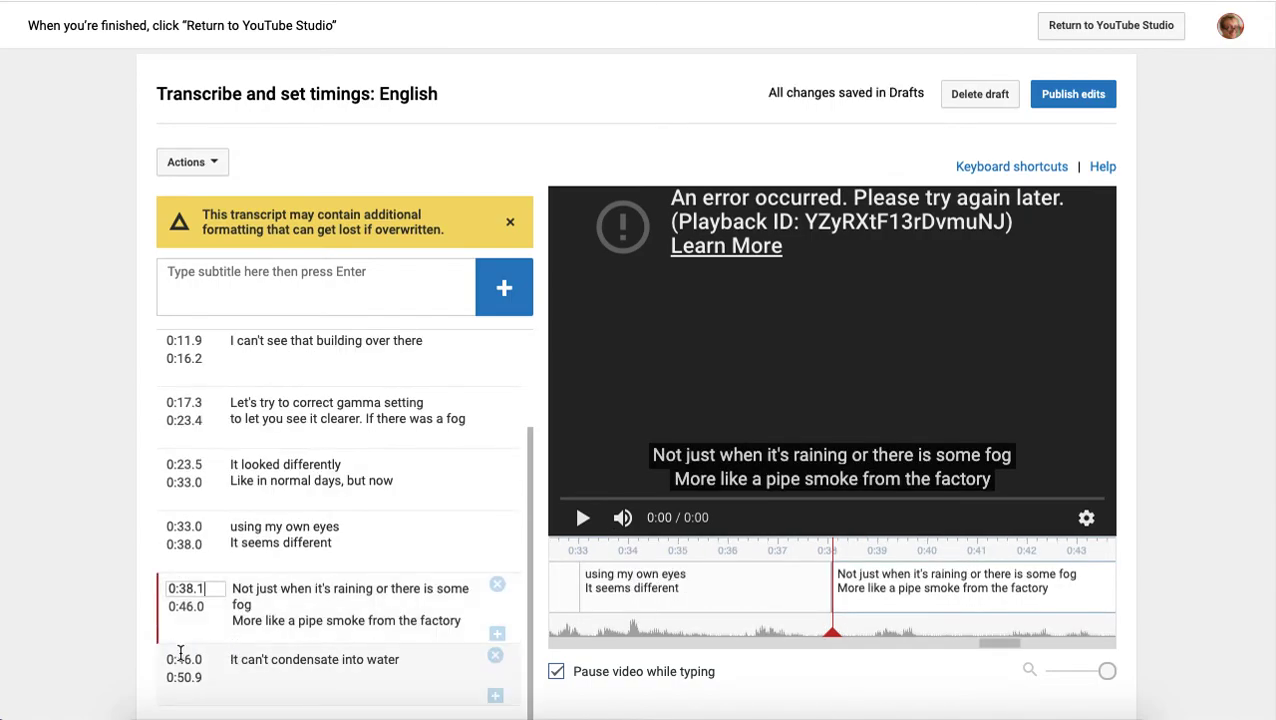
pyautogui.click(203, 660)
pyautogui.write('1')
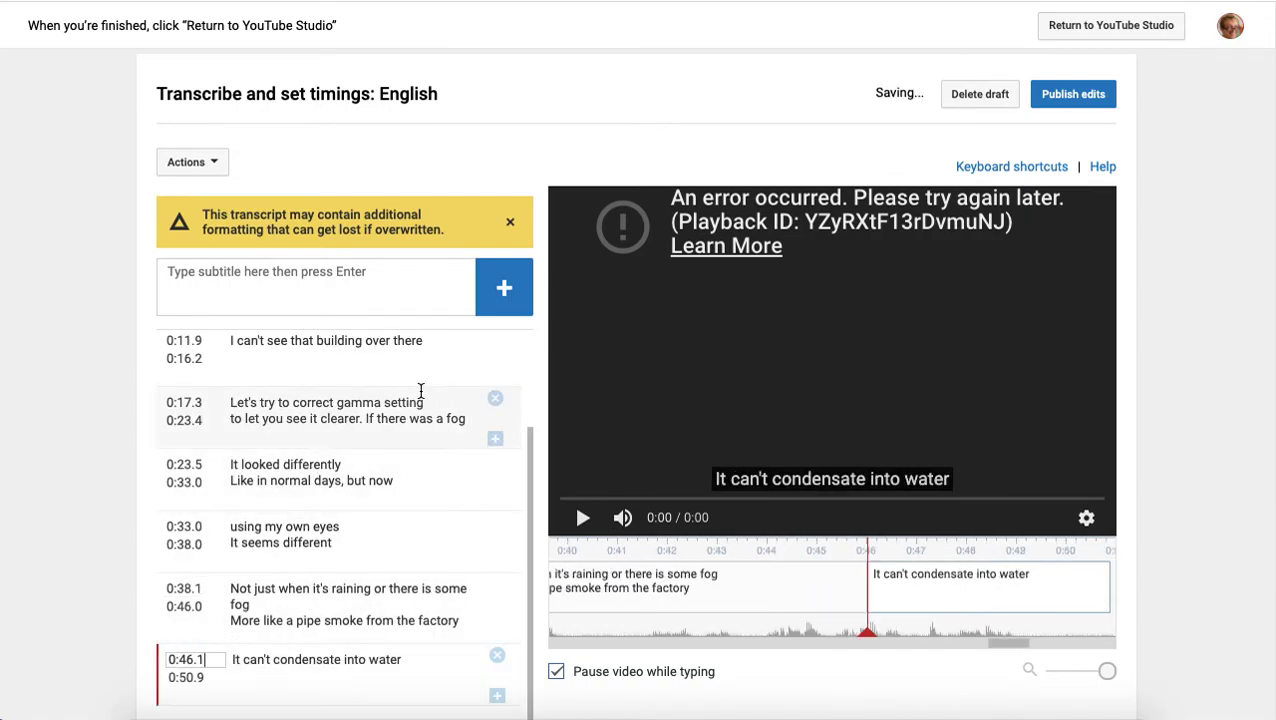
pyautogui.click(1077, 115)
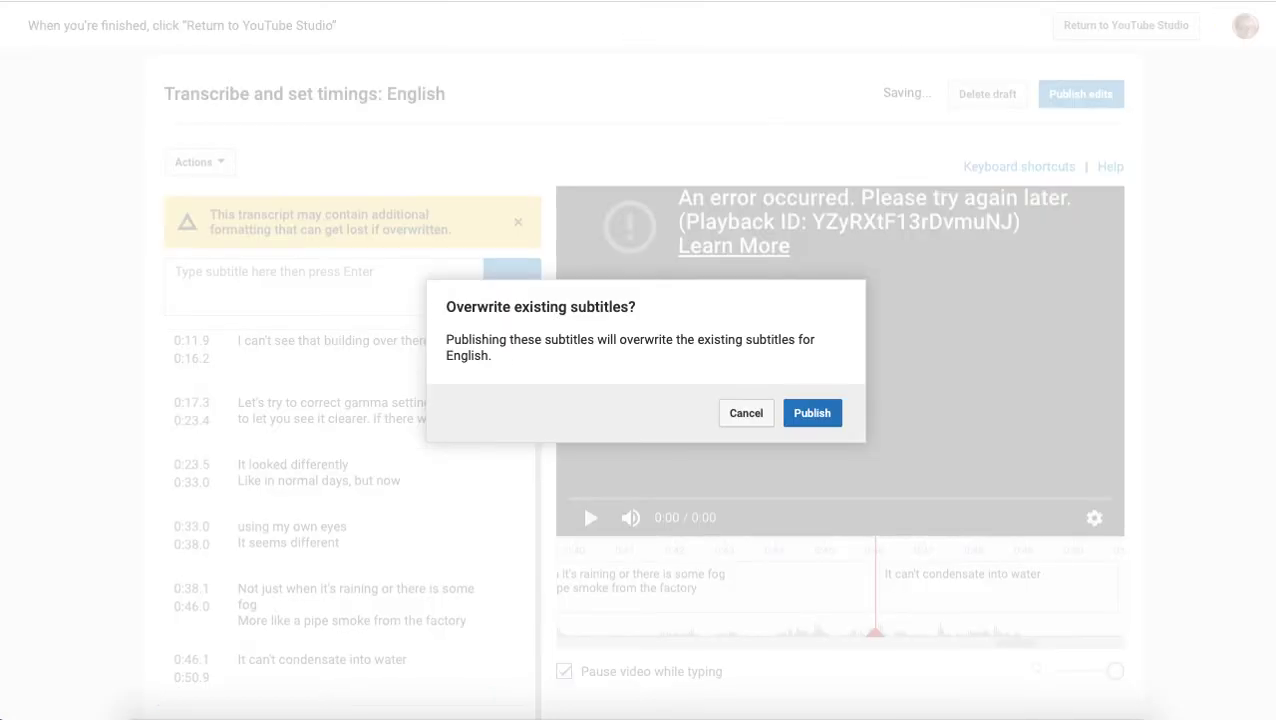
# - Confirm overwriting the previous English subtitles with the retimed version
pyautogui.click(814, 412)
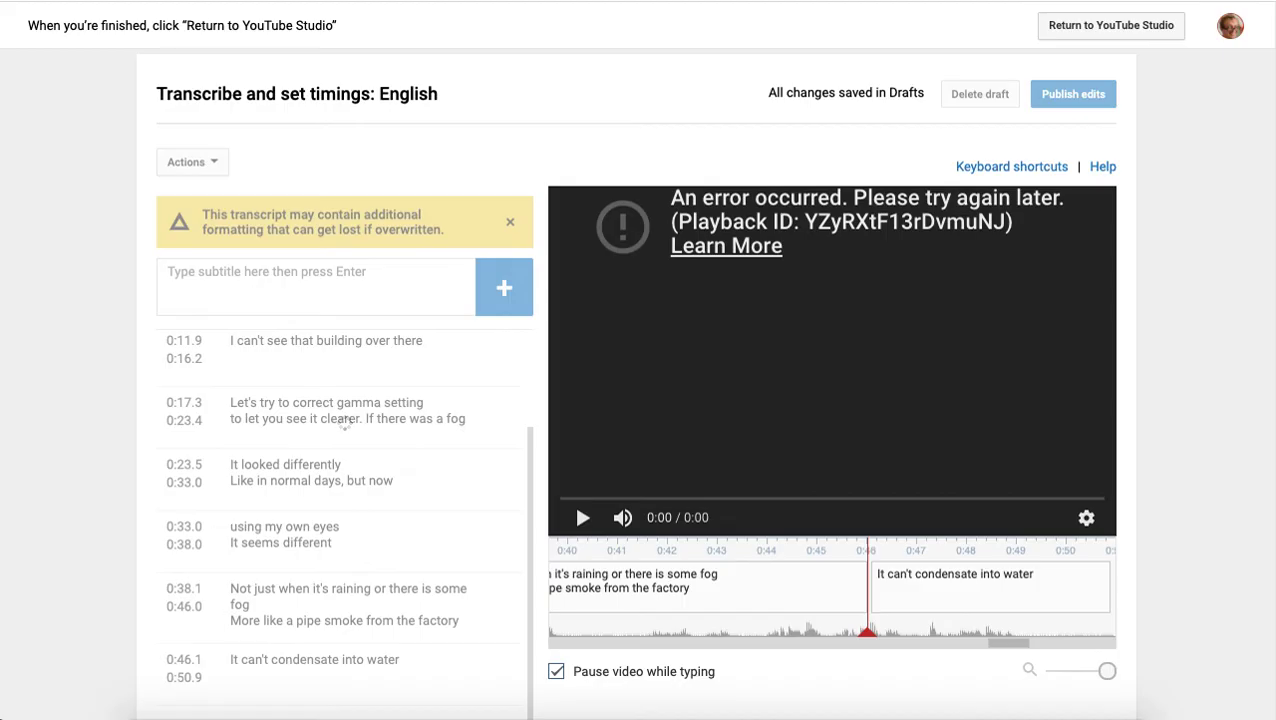